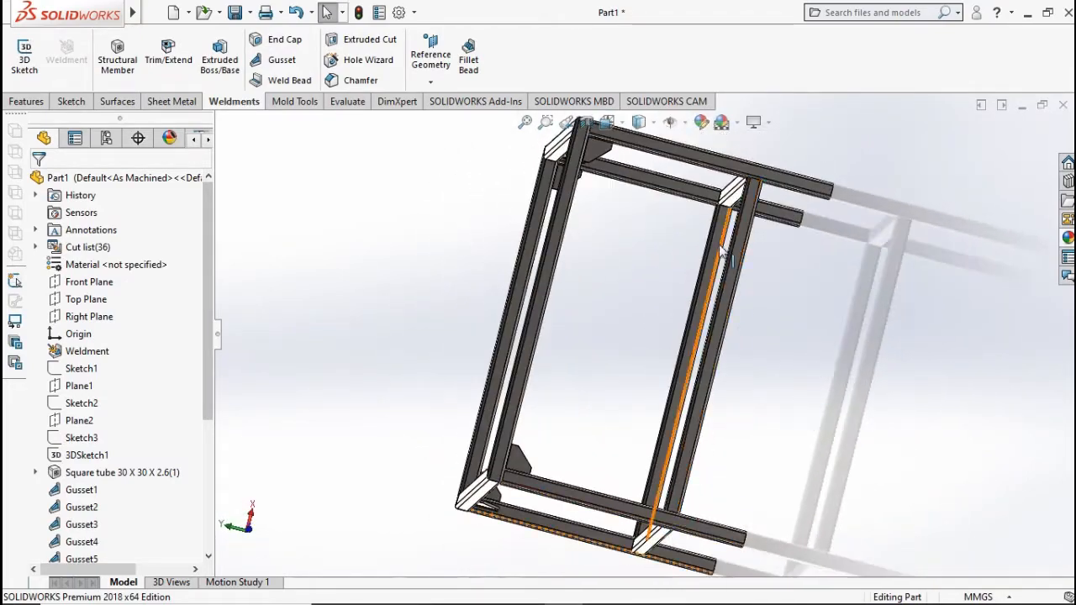
middle_drag(723, 251, 650, 459)
key(ctrl+7)
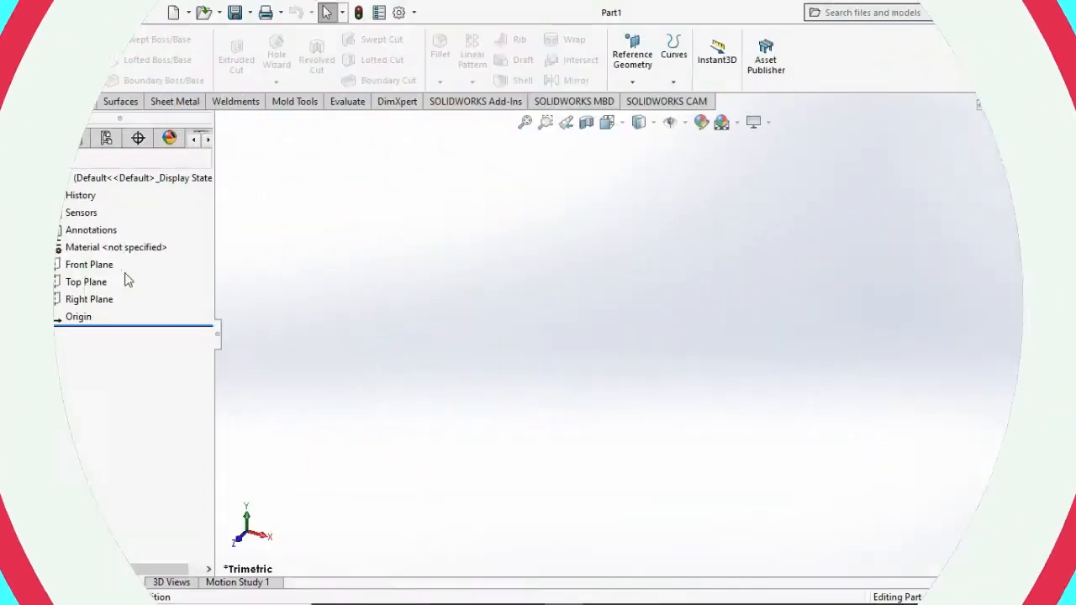
Sketch a center rectangle about 141 mm wide on the Top Plane, centred on the origin.
click(87, 281)
click(113, 267)
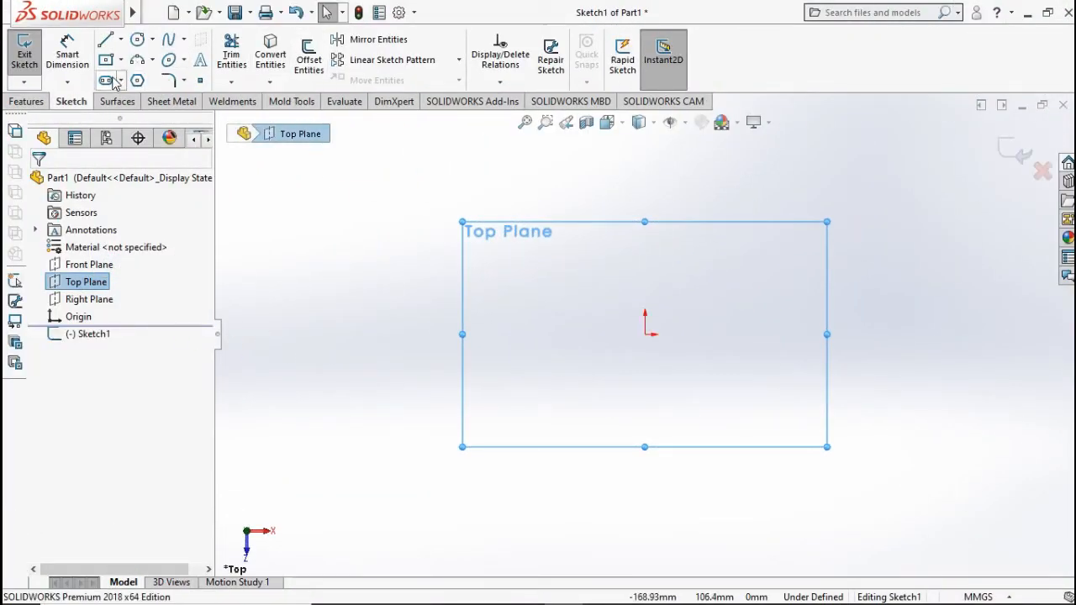
click(107, 64)
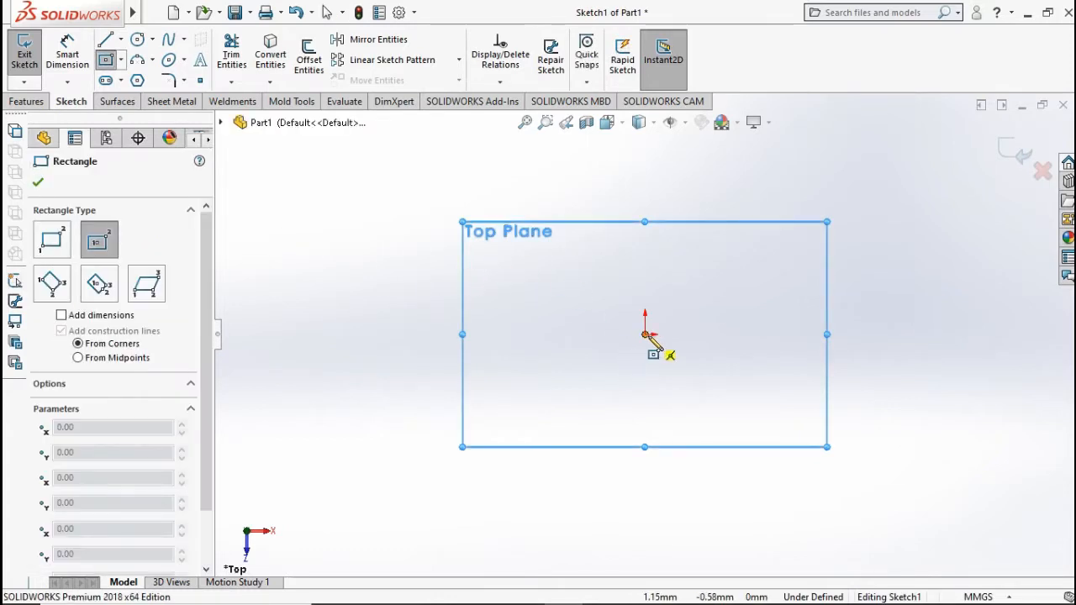
click(644, 334)
click(501, 237)
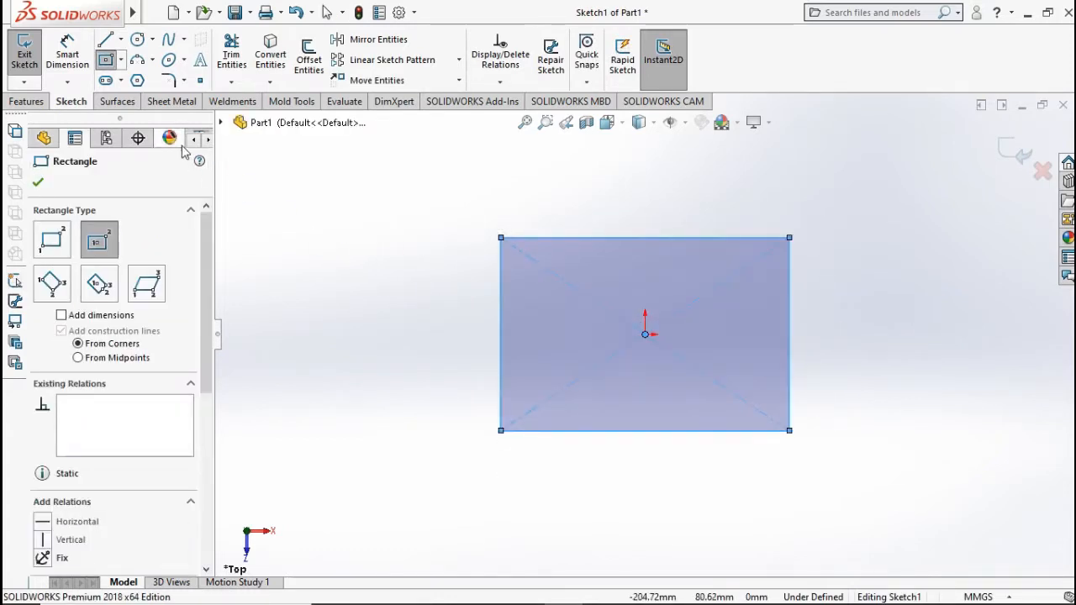
Dimension the rectangle 700 mm along its horizontal side and 500 mm along its vertical side, and close the sketch.
click(67, 54)
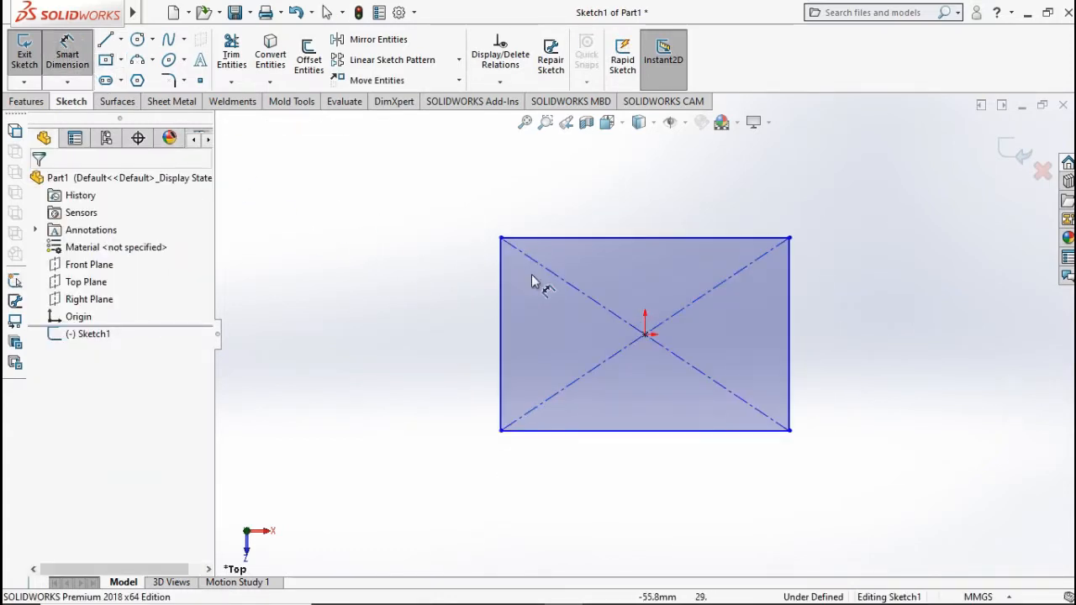
click(640, 227)
click(636, 210)
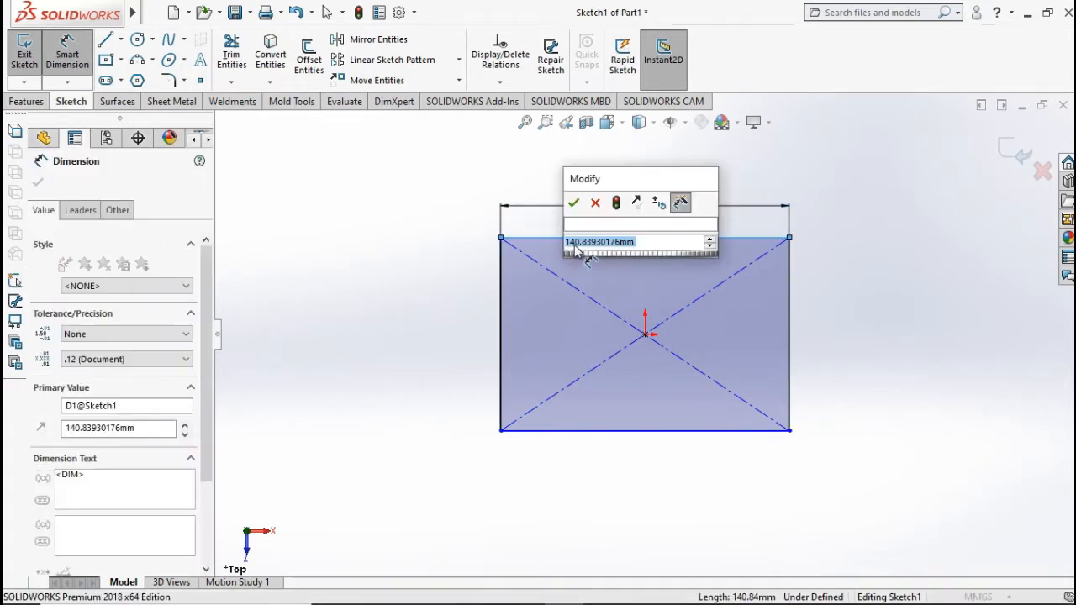
text(700)
click(569, 204)
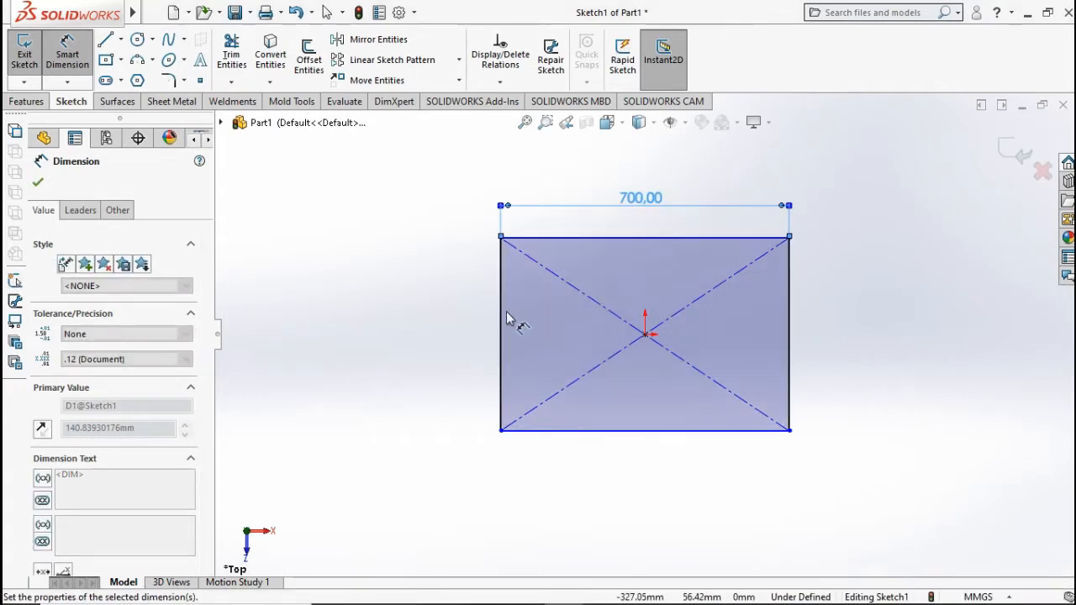
click(454, 319)
click(454, 319)
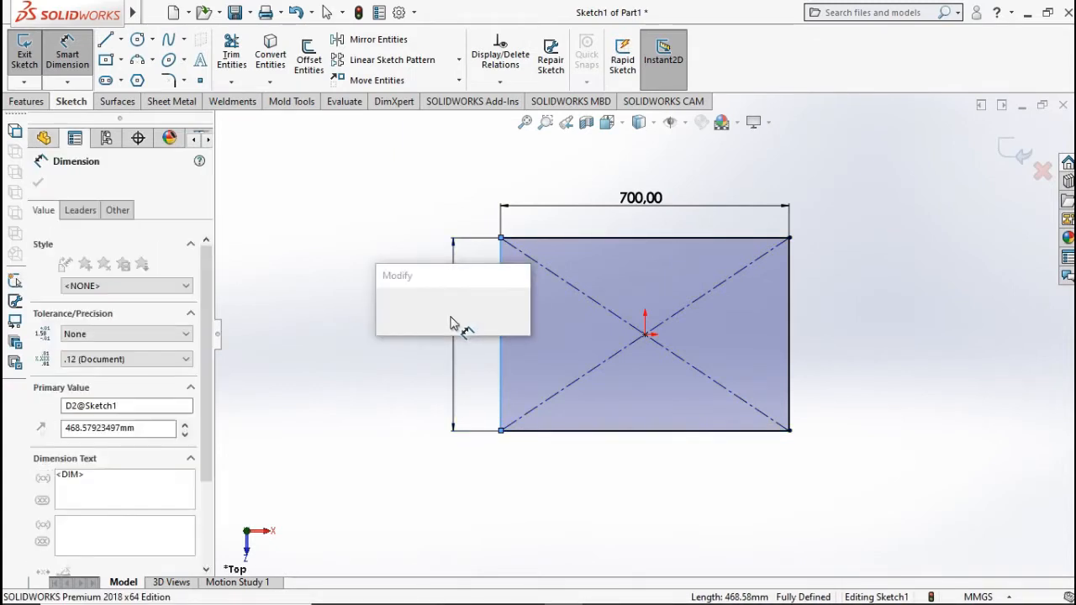
text(500)
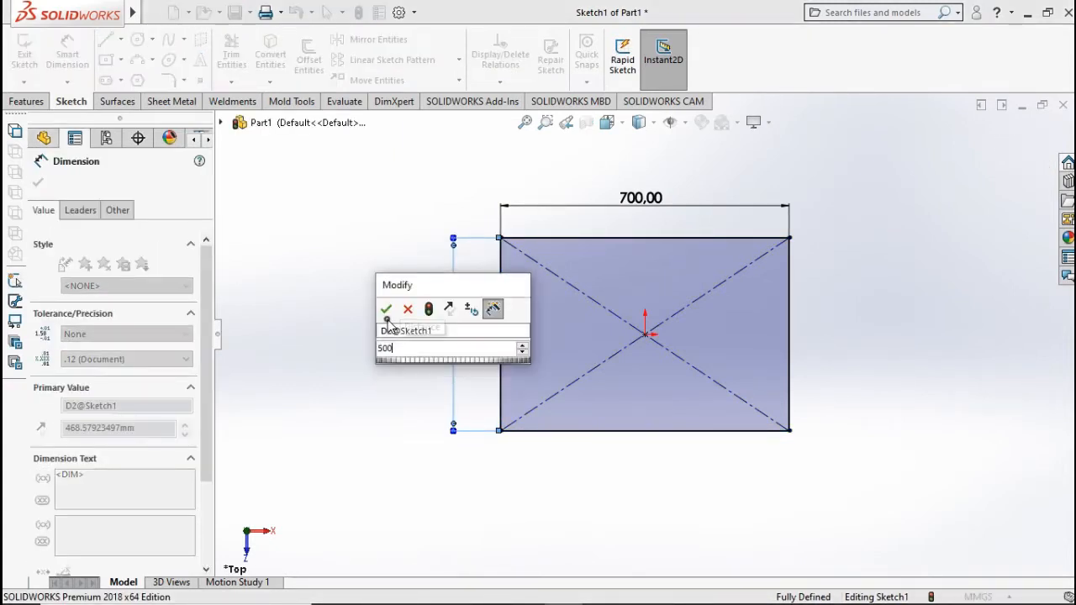
click(386, 309)
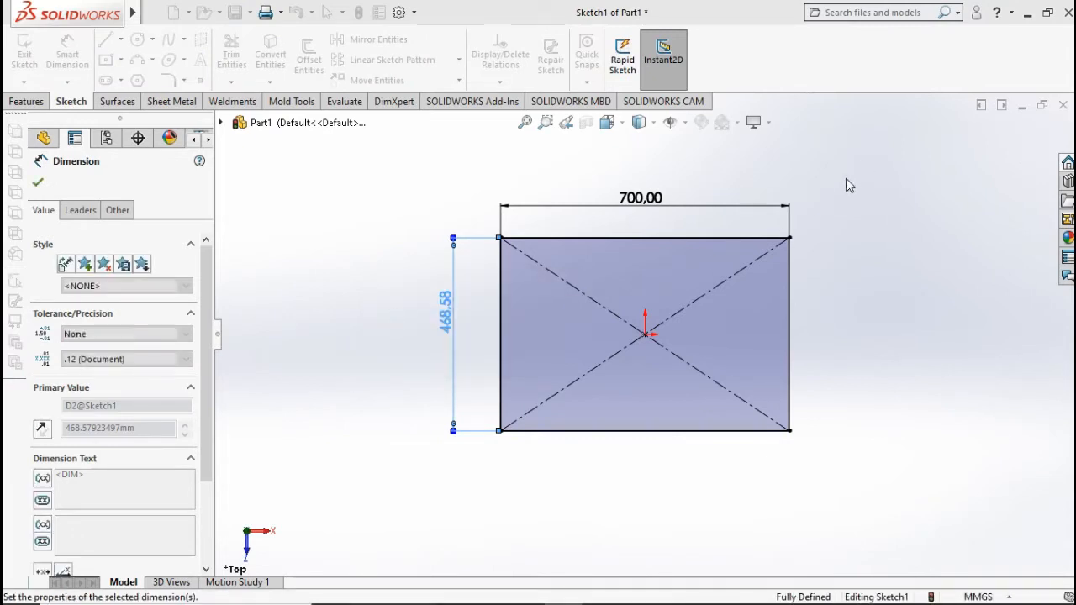
click(1014, 154)
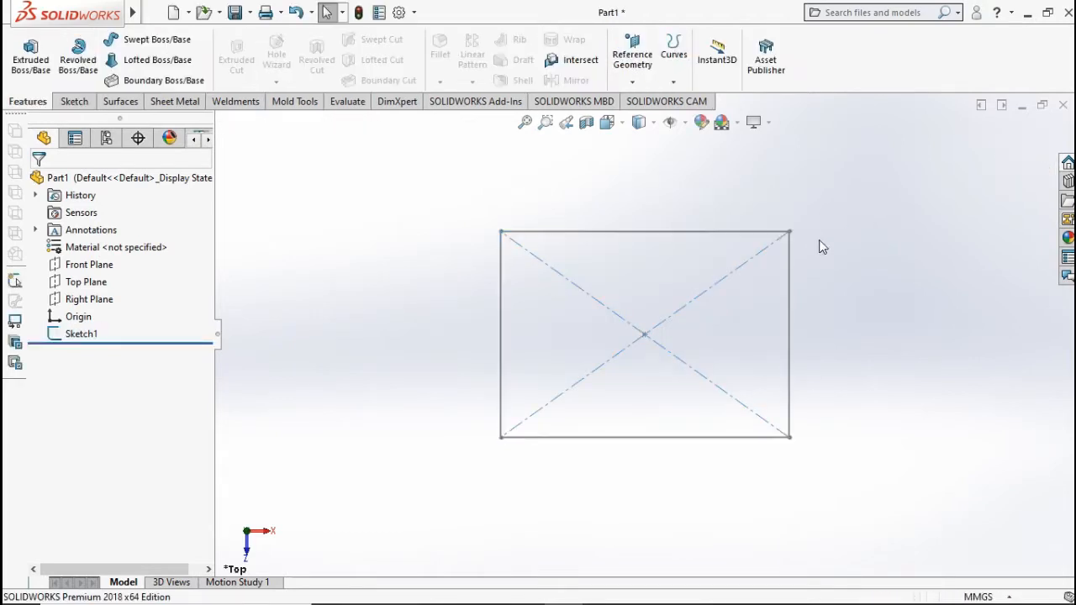
Create a reference plane offset 500 mm from the Top Plane, with the offset flipped downward.
key(ctrl+7)
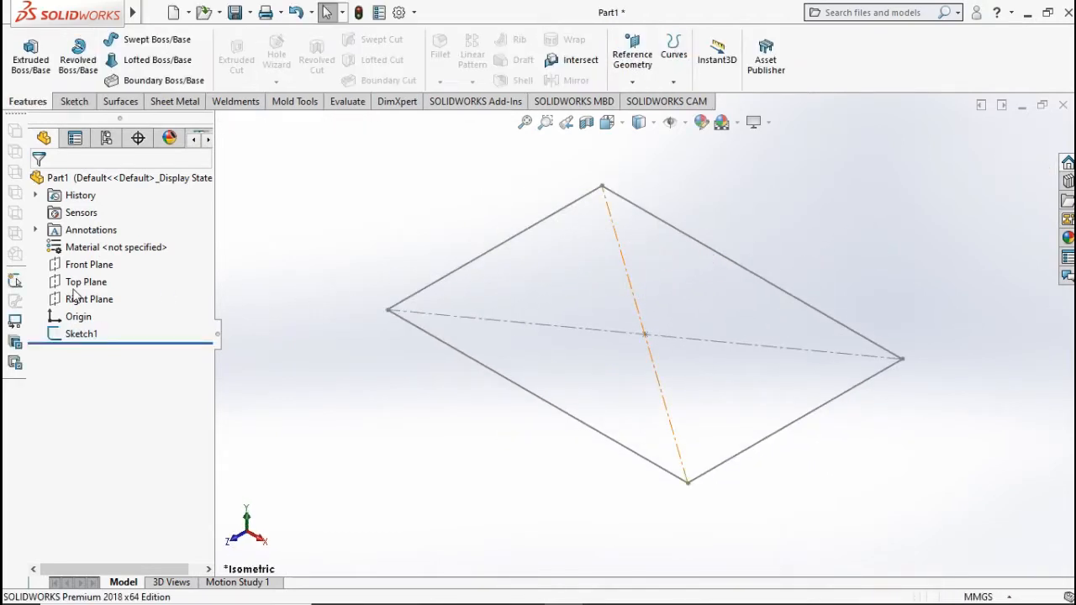
click(84, 282)
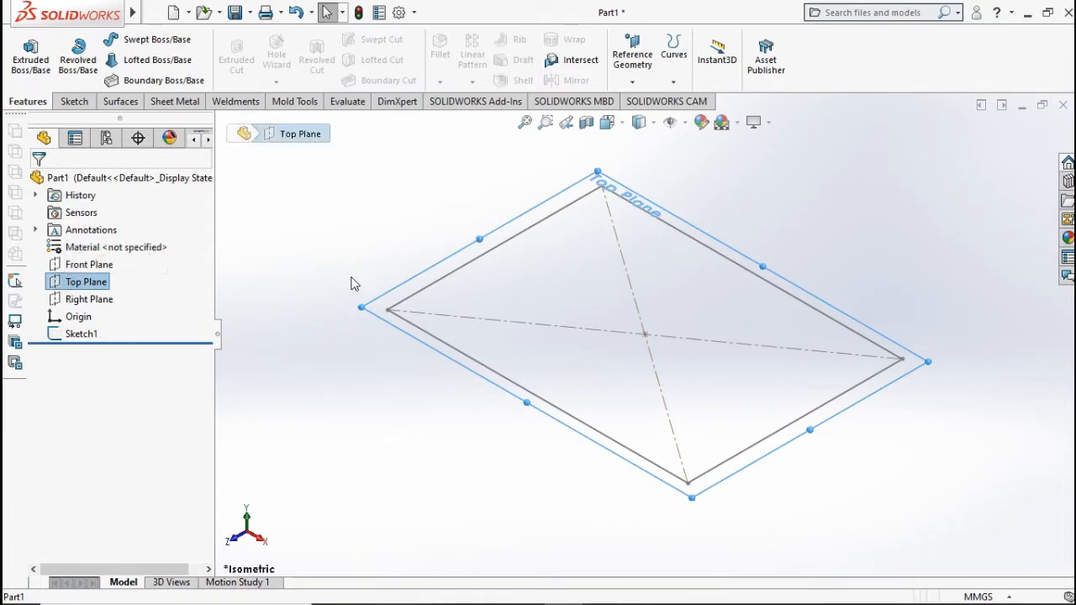
click(632, 81)
click(639, 101)
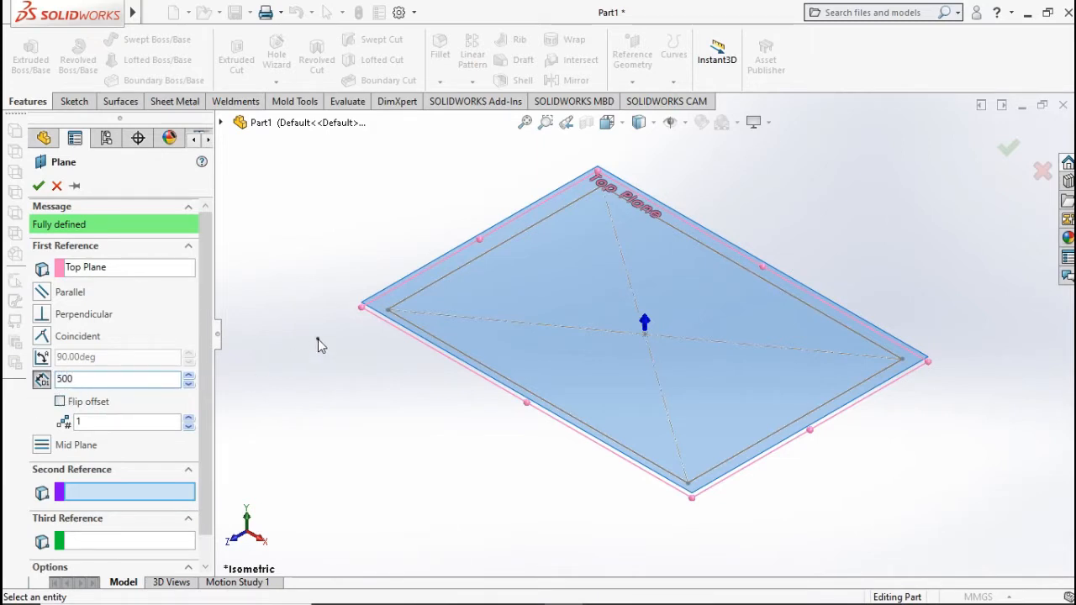
key(Return)
click(59, 402)
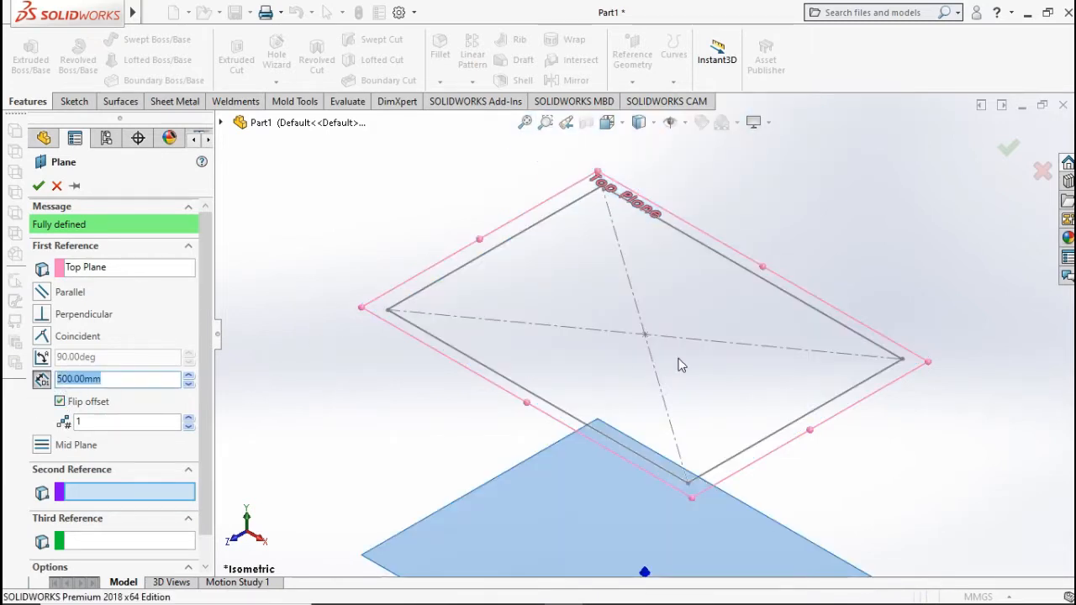
ctrl+middle_drag(683, 363, 640, 274)
click(38, 185)
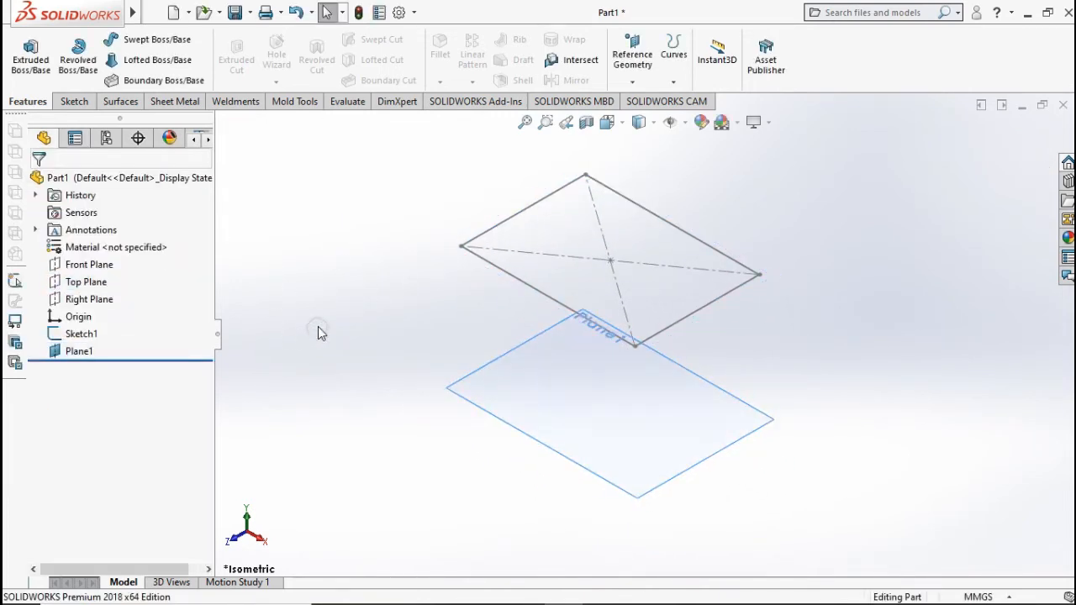
Start a sketch on Plane1 and convert the Sketch1 rectangle into it.
click(504, 374)
click(568, 337)
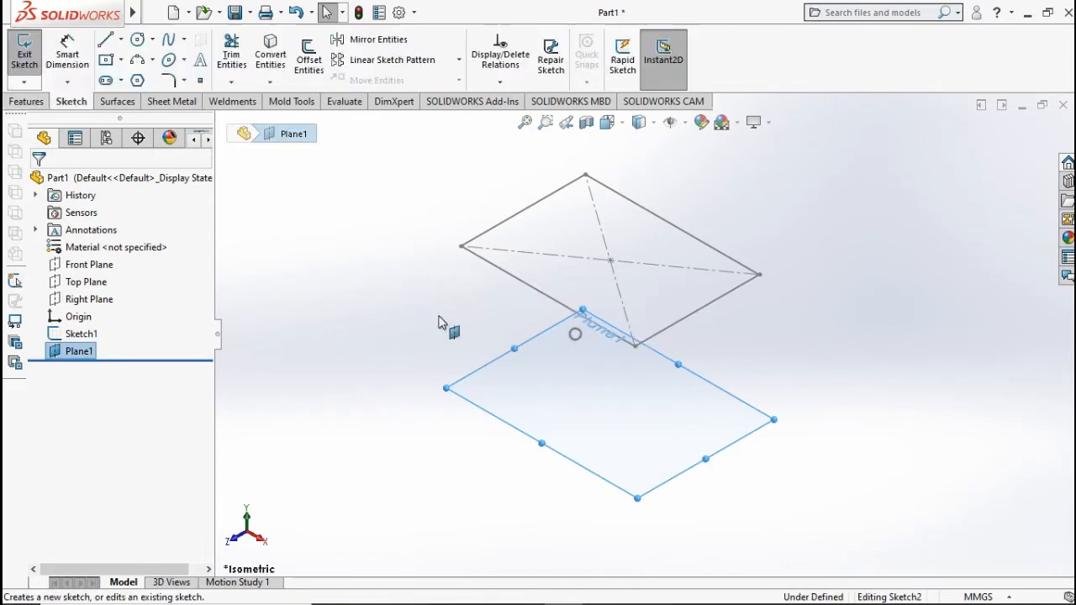
click(81, 333)
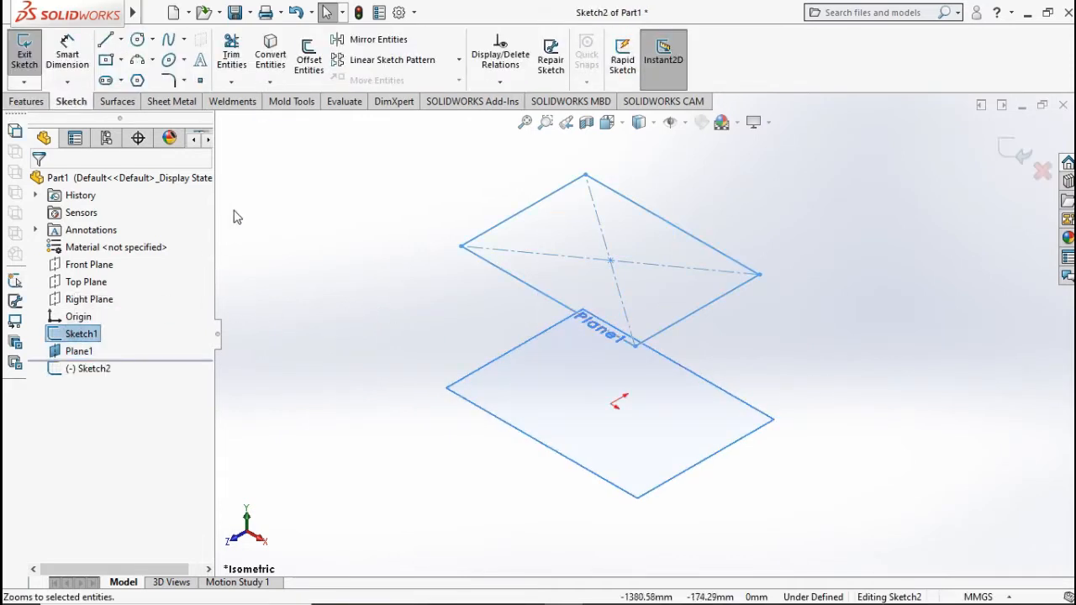
click(276, 58)
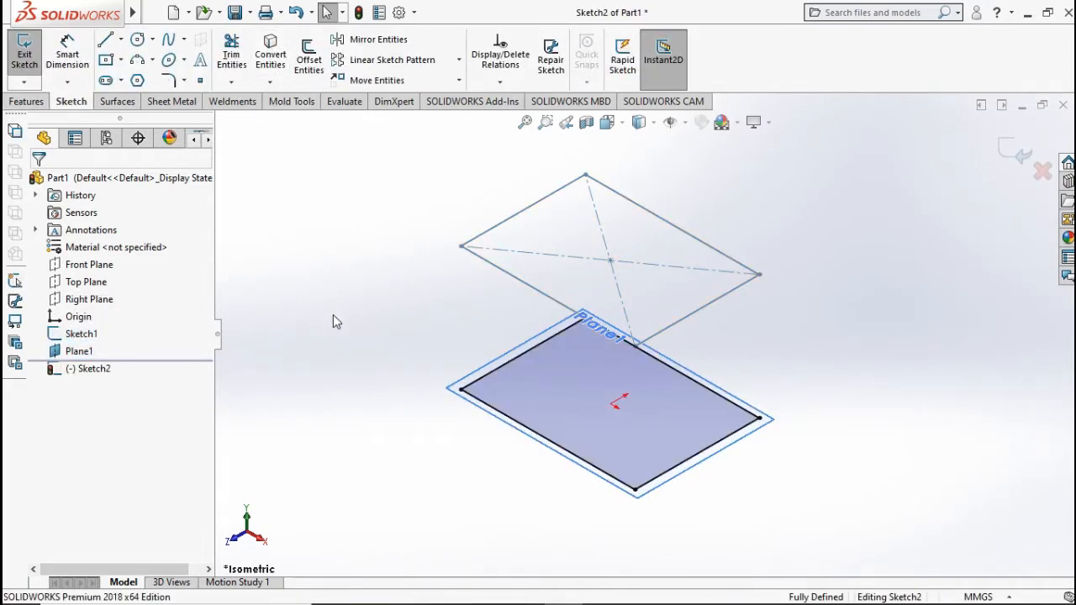
Change the four converted rectangle lines on Plane1 to construction geometry and close the sketch.
click(566, 417)
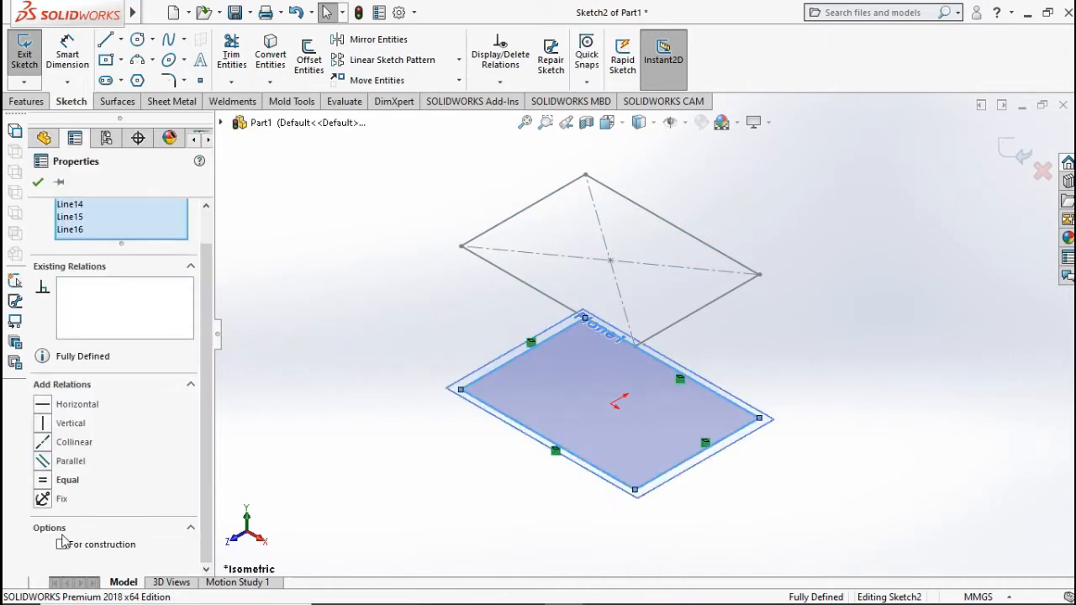
click(62, 542)
click(816, 229)
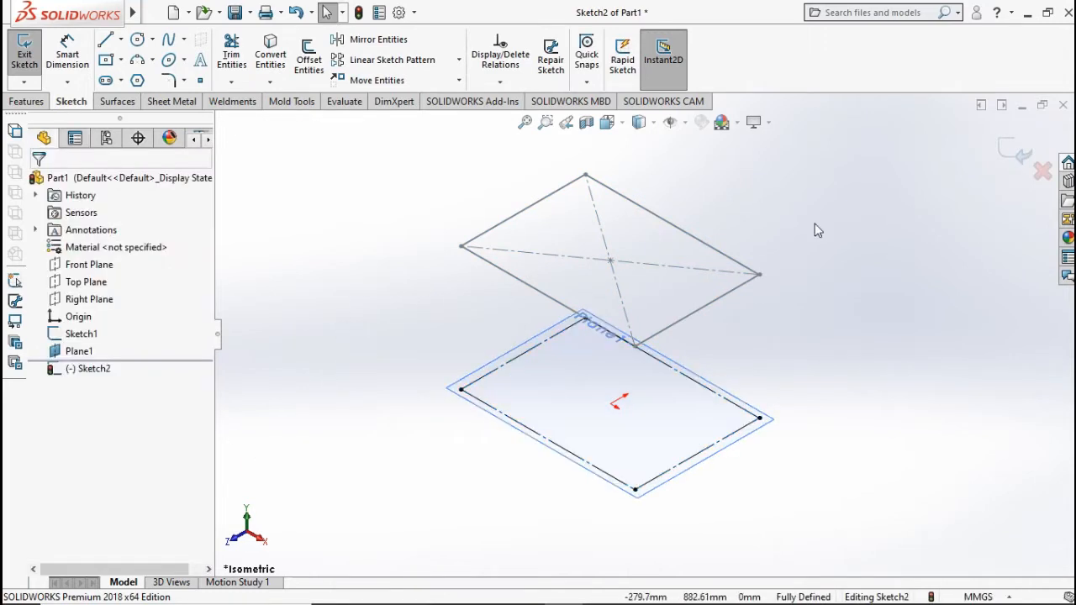
click(1003, 147)
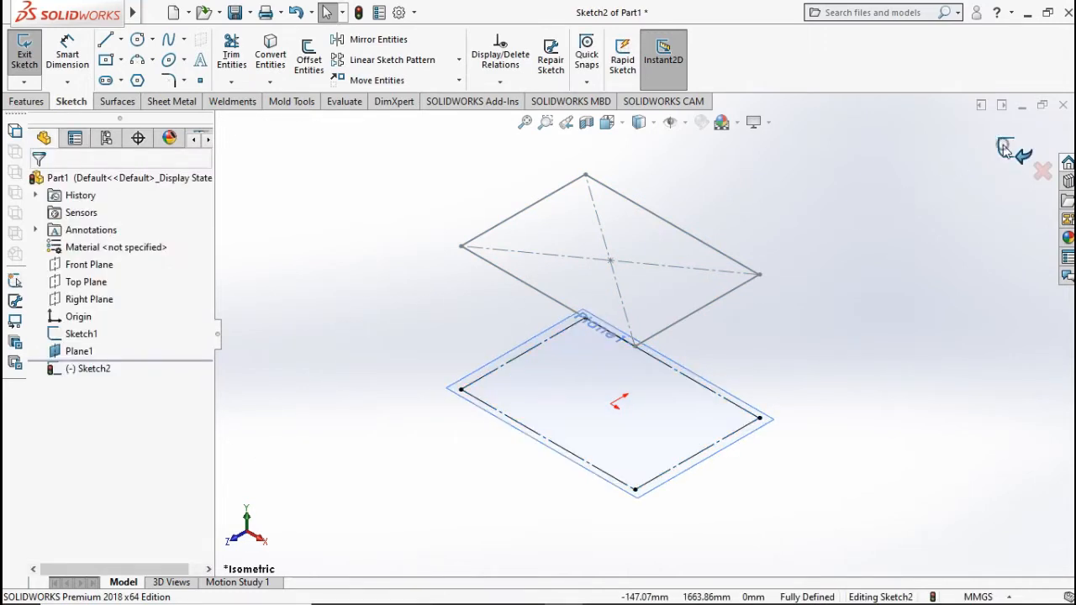
Create a reference plane offset 150 mm above Plane1.
click(79, 350)
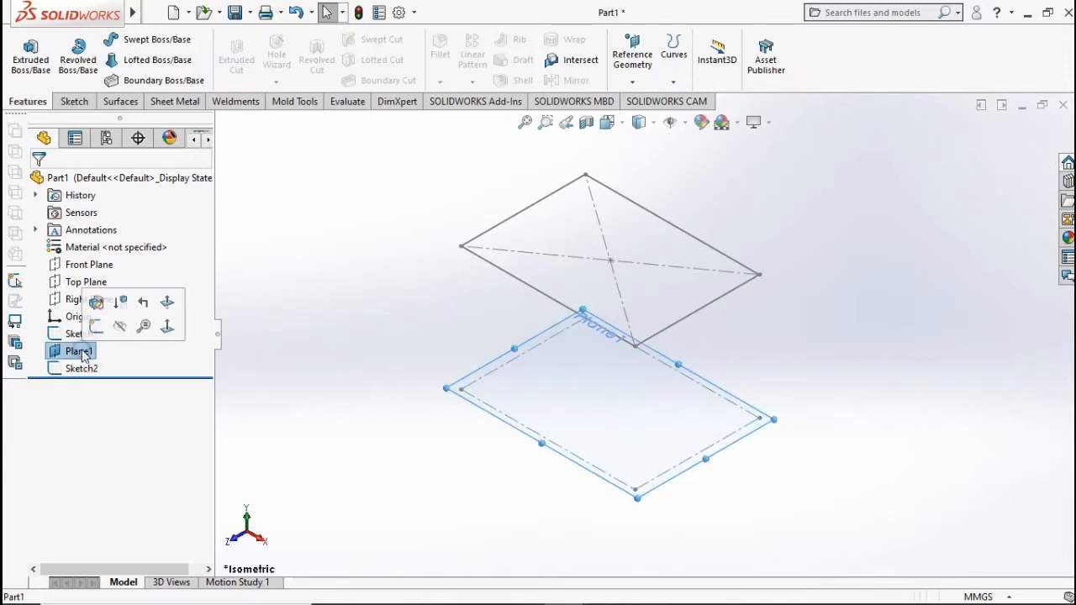
click(631, 82)
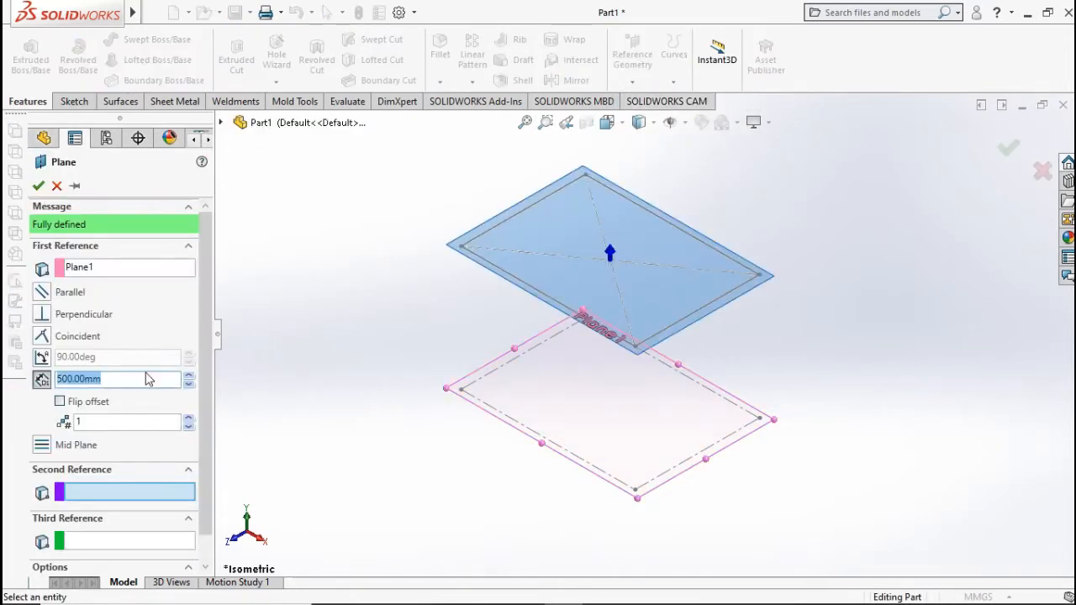
text(150)
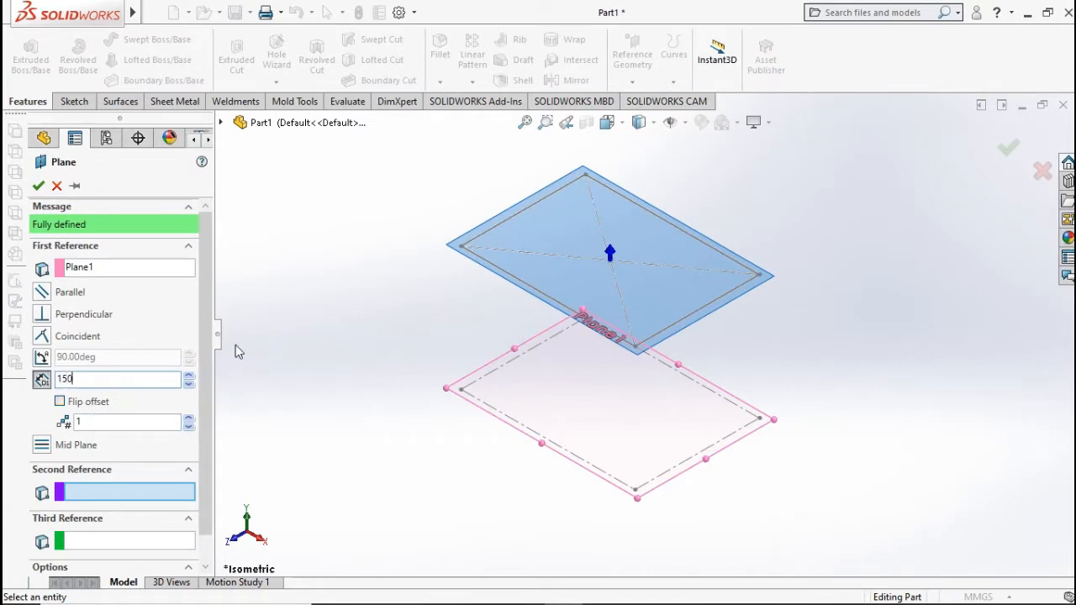
key(Return)
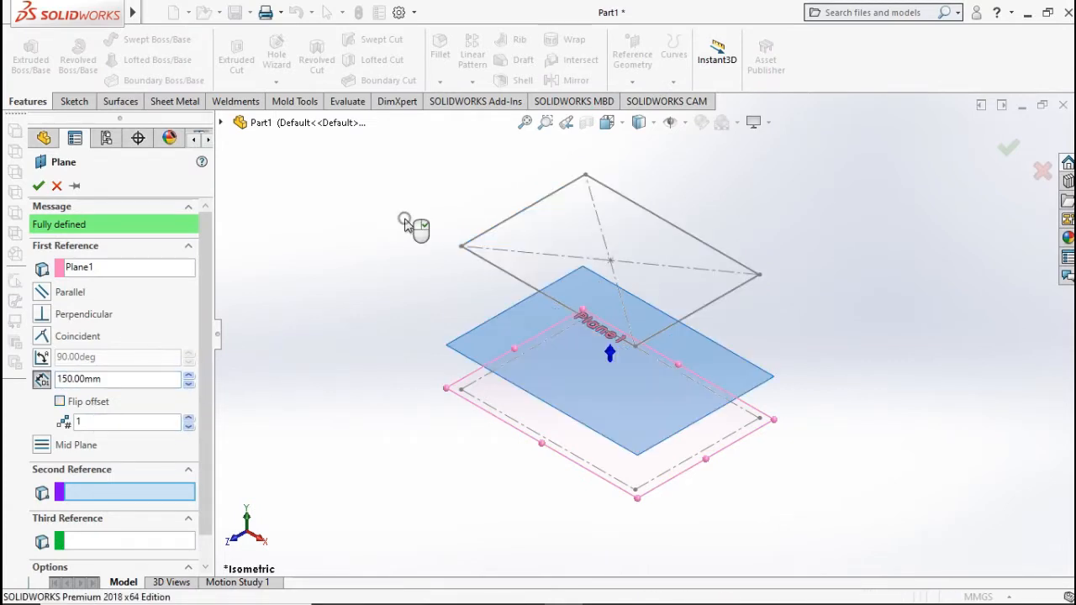
click(38, 186)
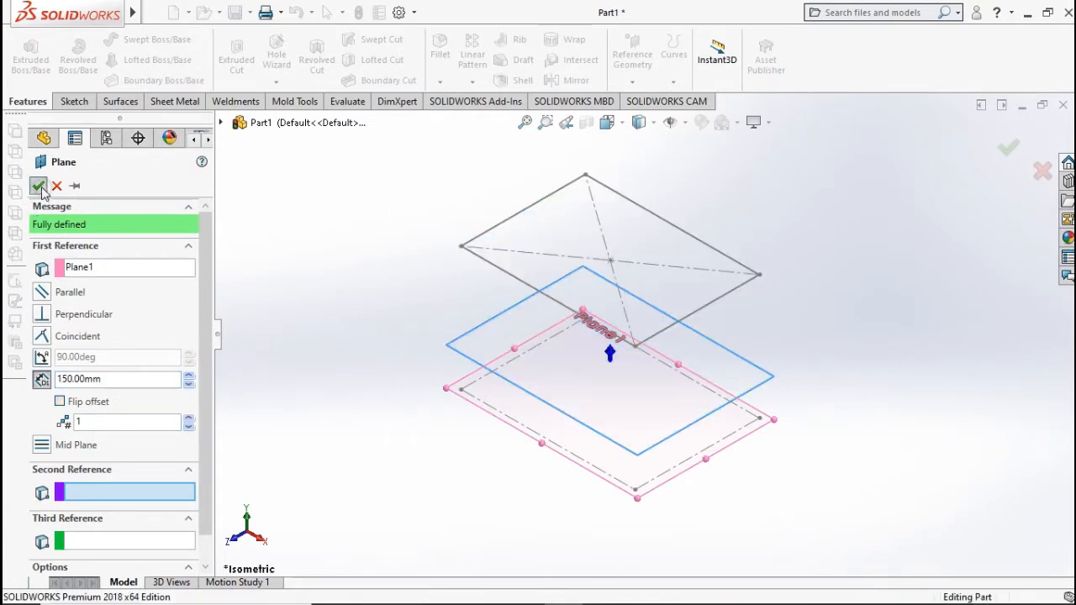
Sketch on Plane2 by converting the Sketch1 rectangle as solid lines, and close the sketch.
click(566, 386)
click(645, 338)
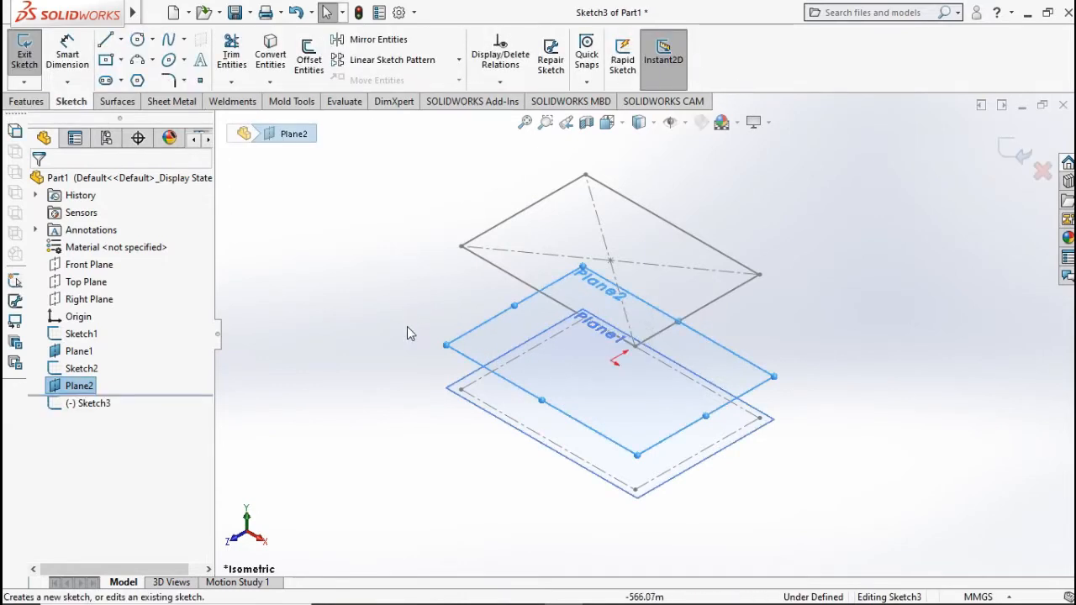
click(87, 338)
click(264, 61)
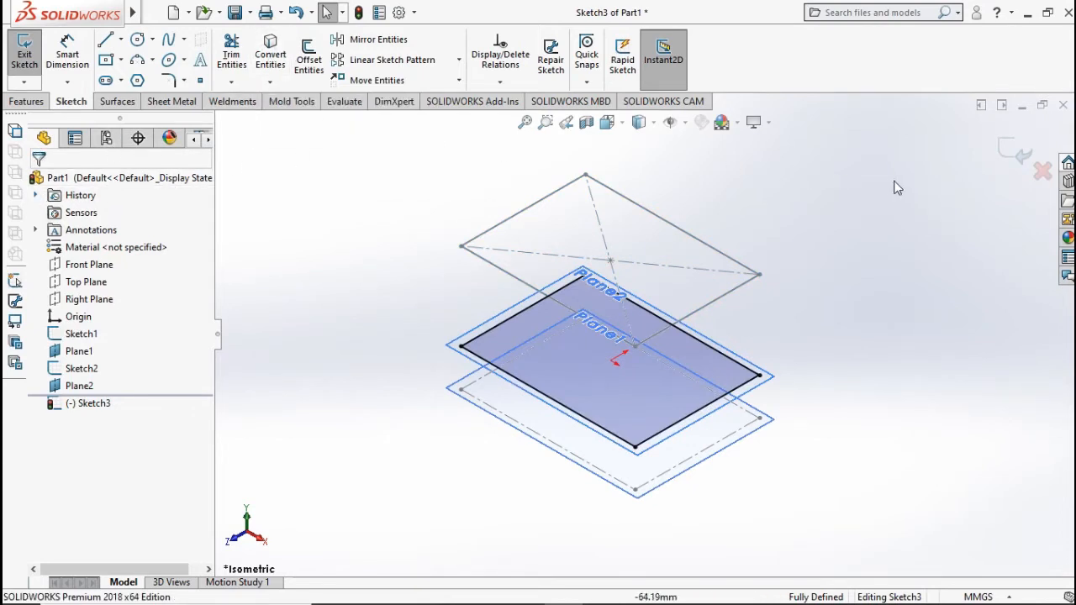
click(1012, 156)
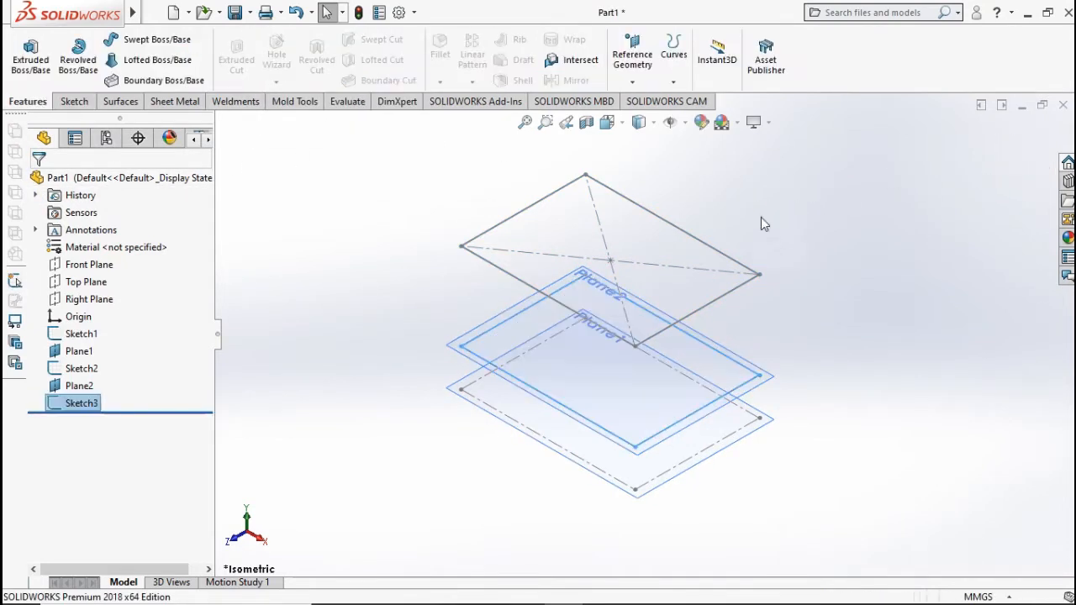
Hide Plane2 and Plane1 in the model view.
right_click(600, 384)
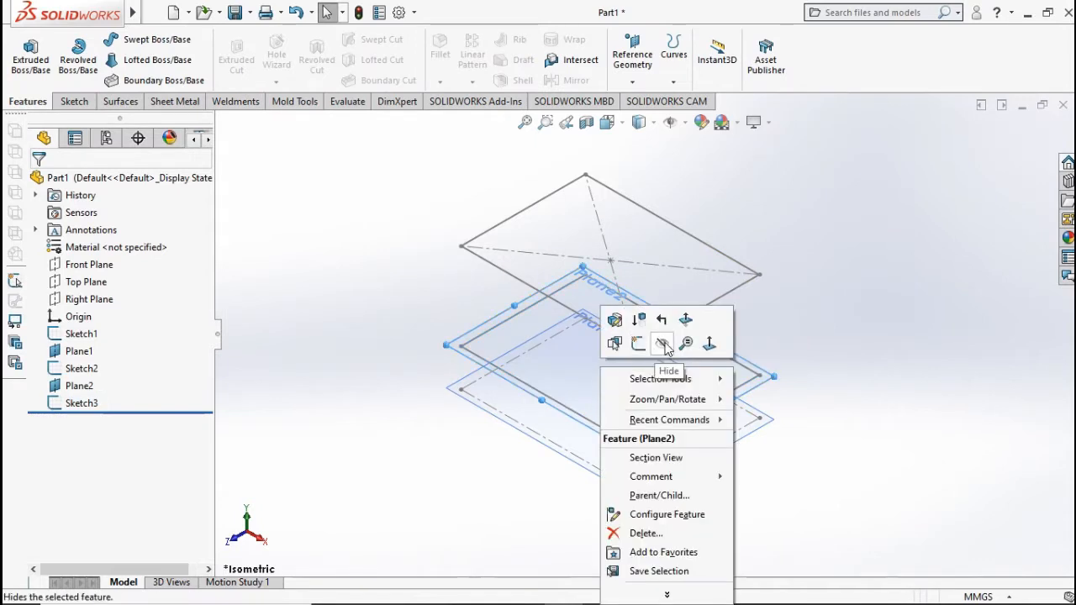
click(663, 343)
right_click(607, 400)
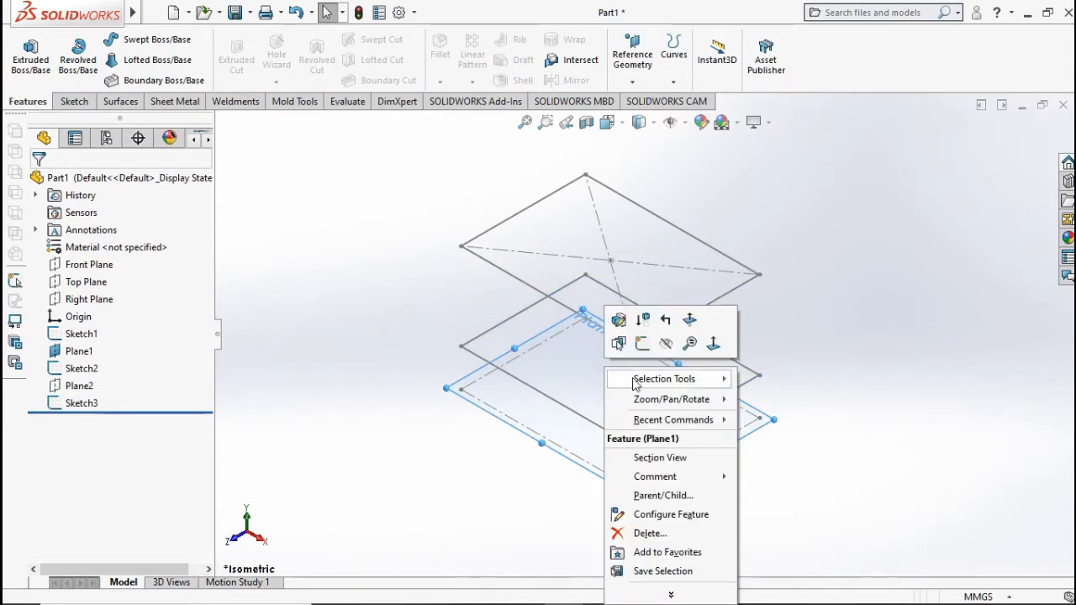
click(666, 344)
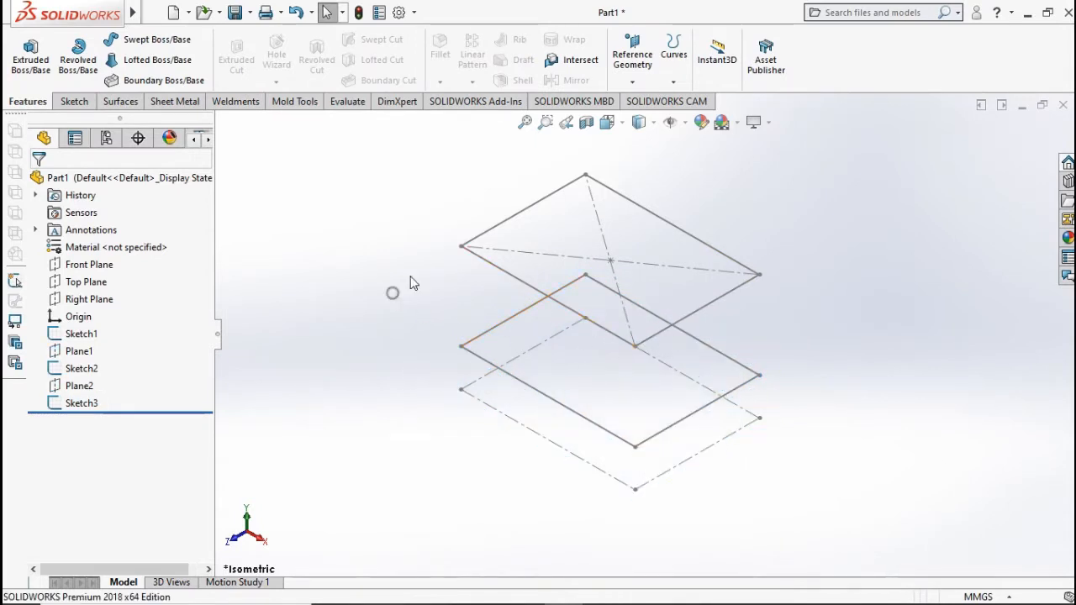
In a new 3D sketch, draw vertical lines for the two front legs from the top rectangle's corners to the bottom construction rectangle's.
click(236, 101)
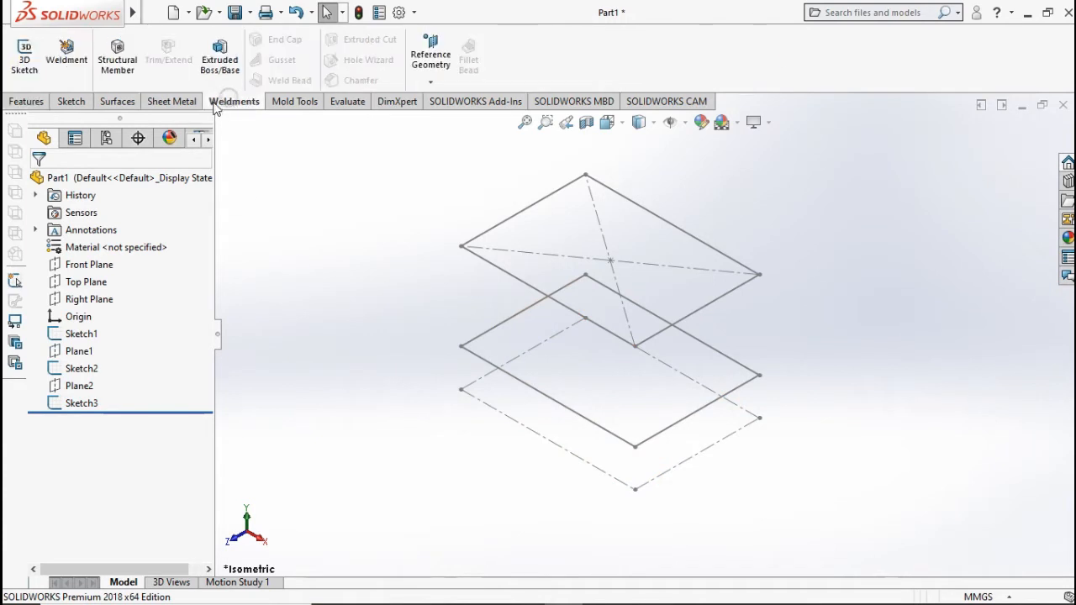
click(25, 63)
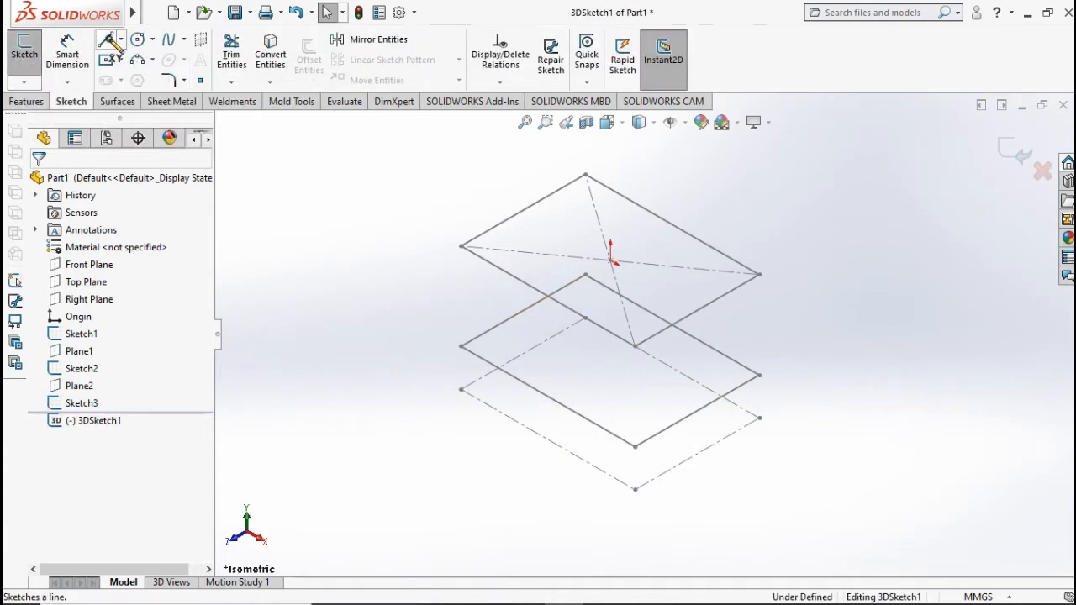
click(105, 40)
click(634, 347)
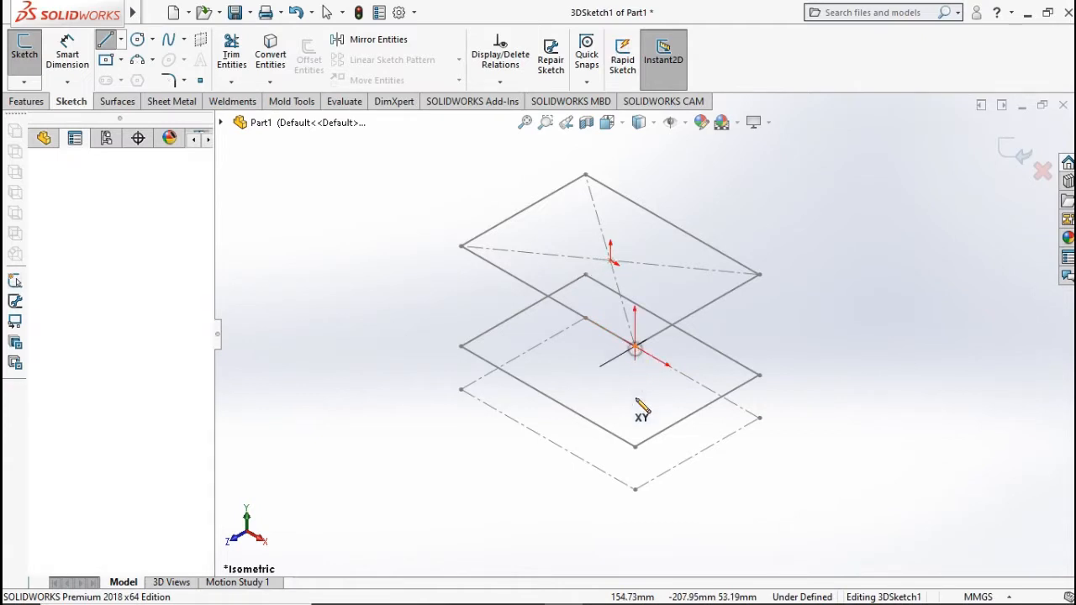
click(635, 487)
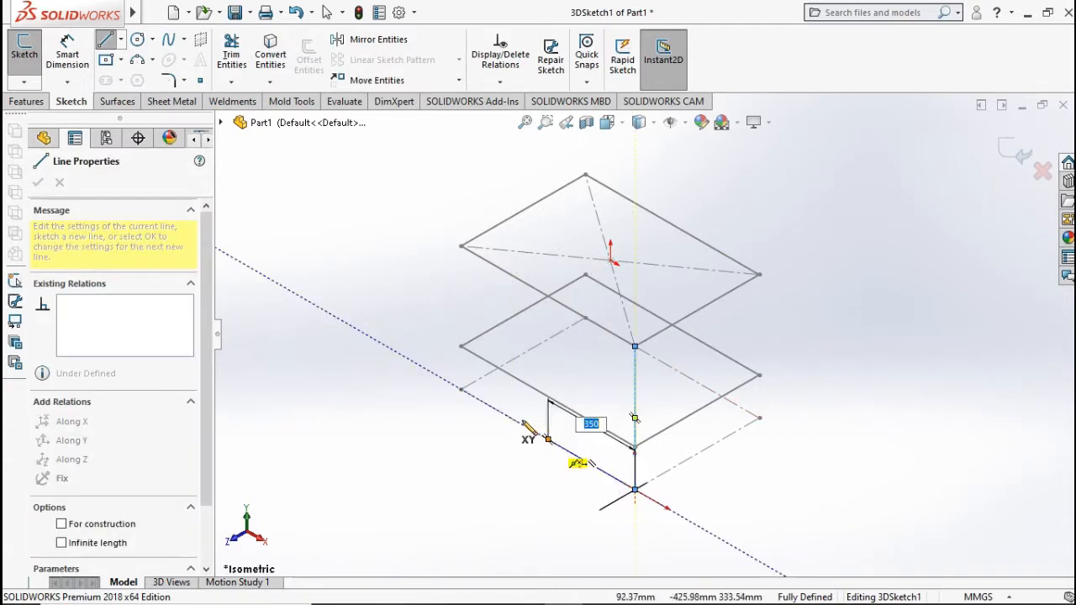
key(Escape)
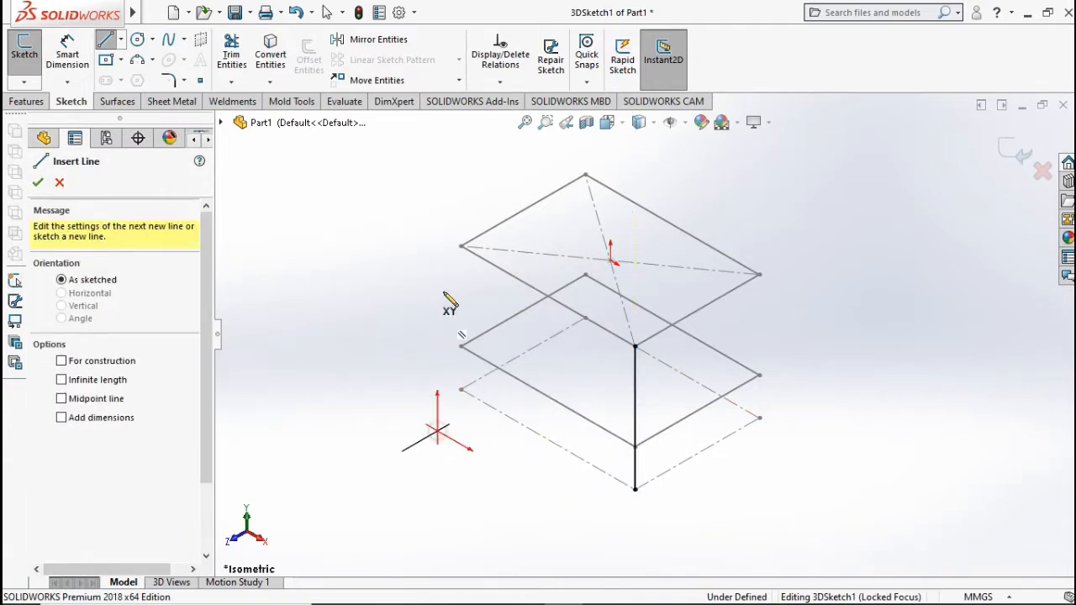
click(461, 246)
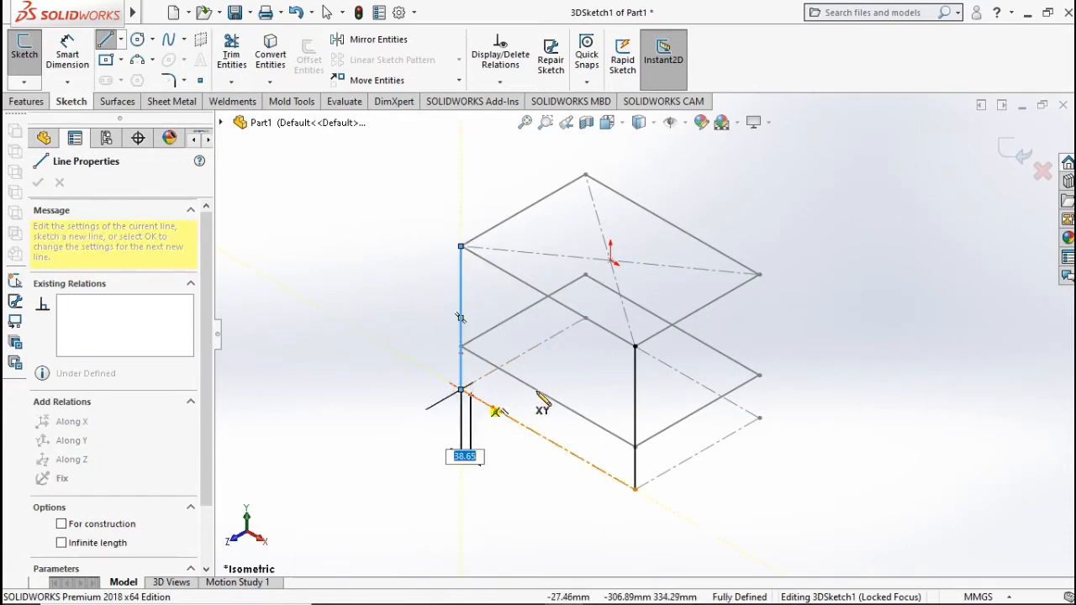
click(460, 386)
key(Escape)
Draw vertical lines for the two rear legs between the top and bottom rectangle corners, and close the 3D sketch.
middle_drag(710, 360, 611, 428)
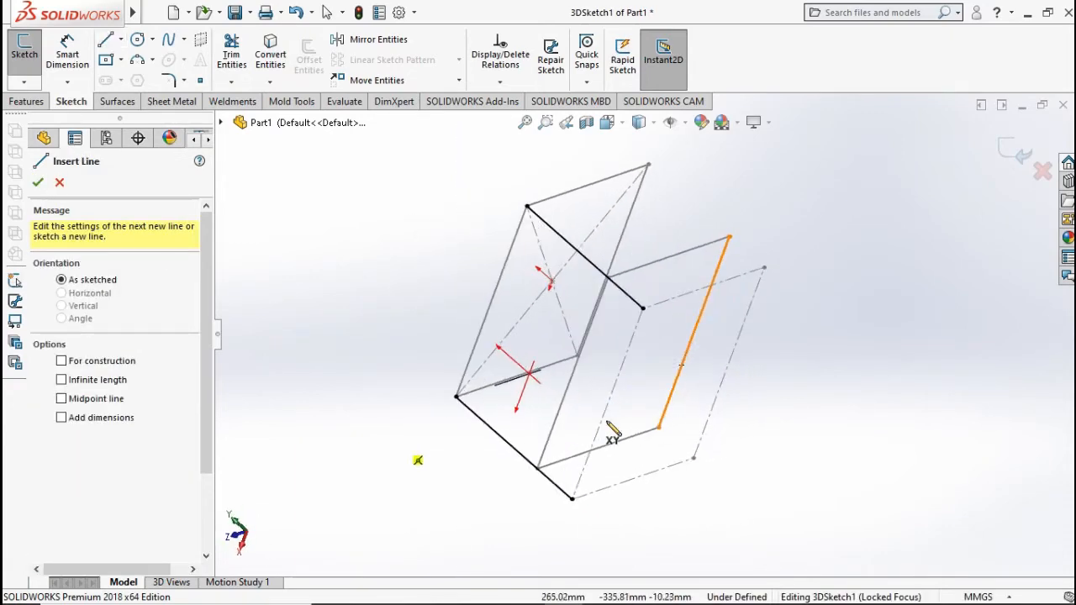
middle_drag(616, 362, 622, 369)
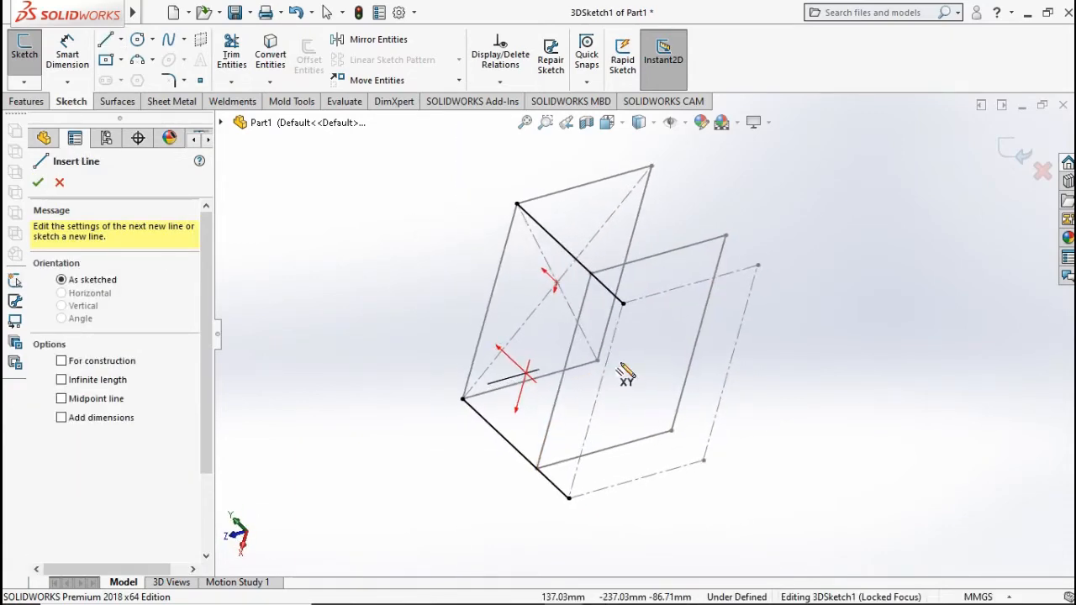
click(597, 362)
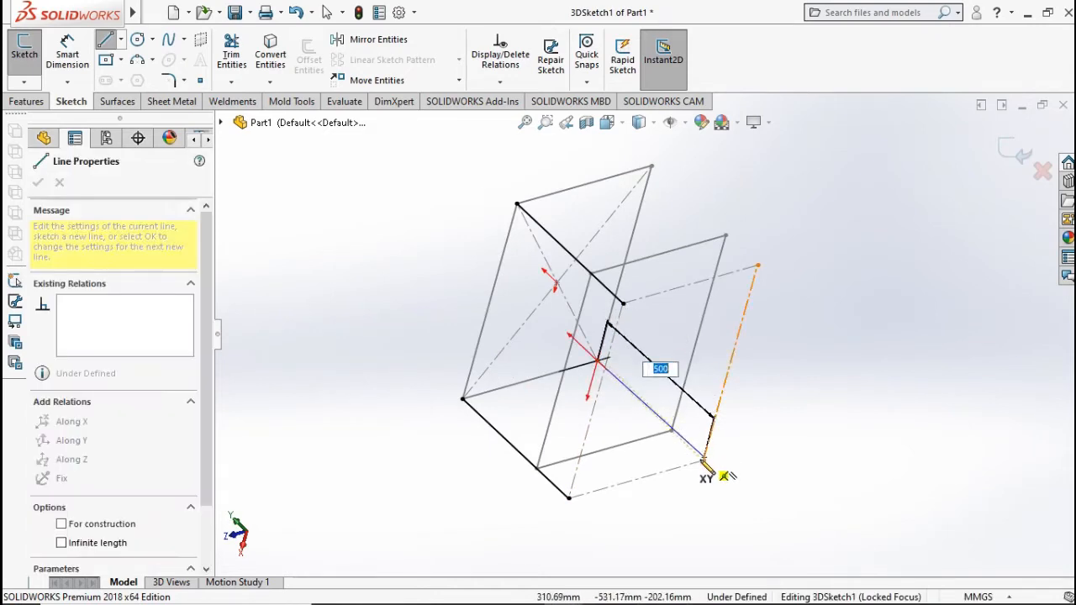
double_click(765, 367)
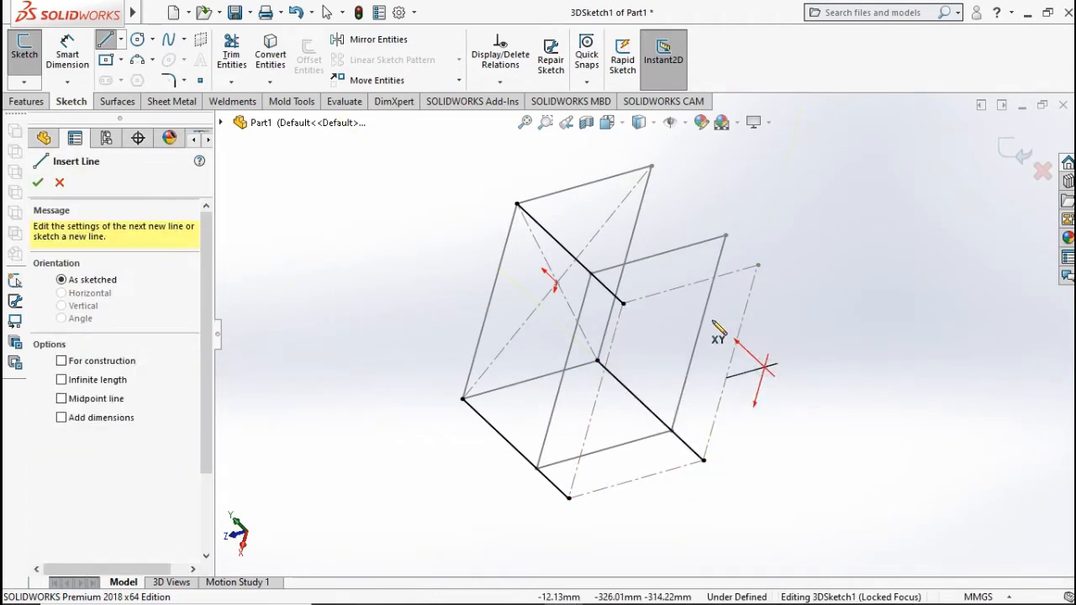
ctrl+middle_drag(711, 337, 703, 436)
click(643, 267)
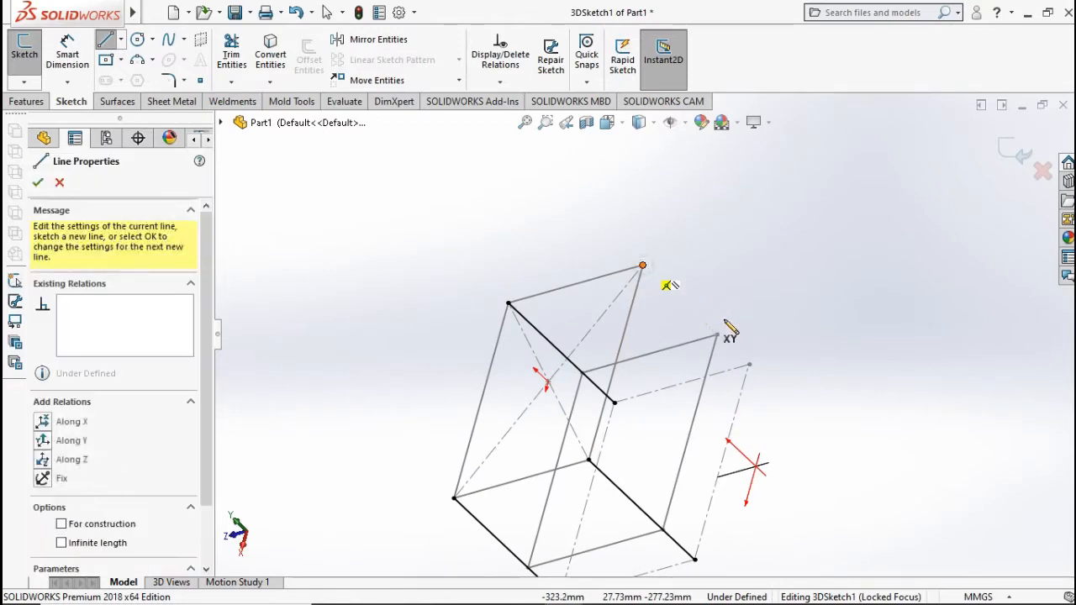
double_click(749, 366)
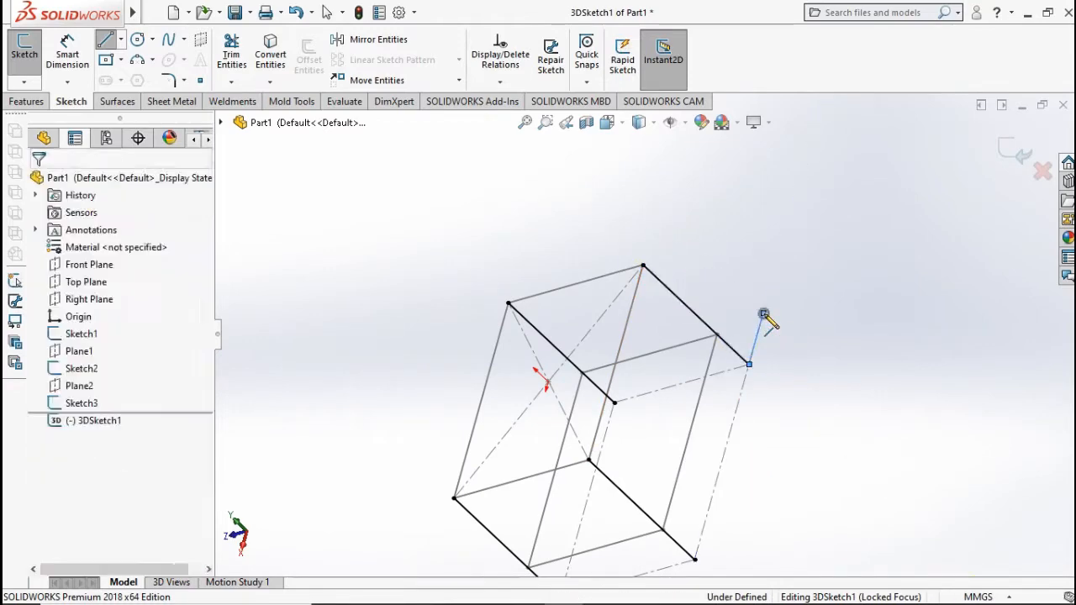
key(ctrl+7)
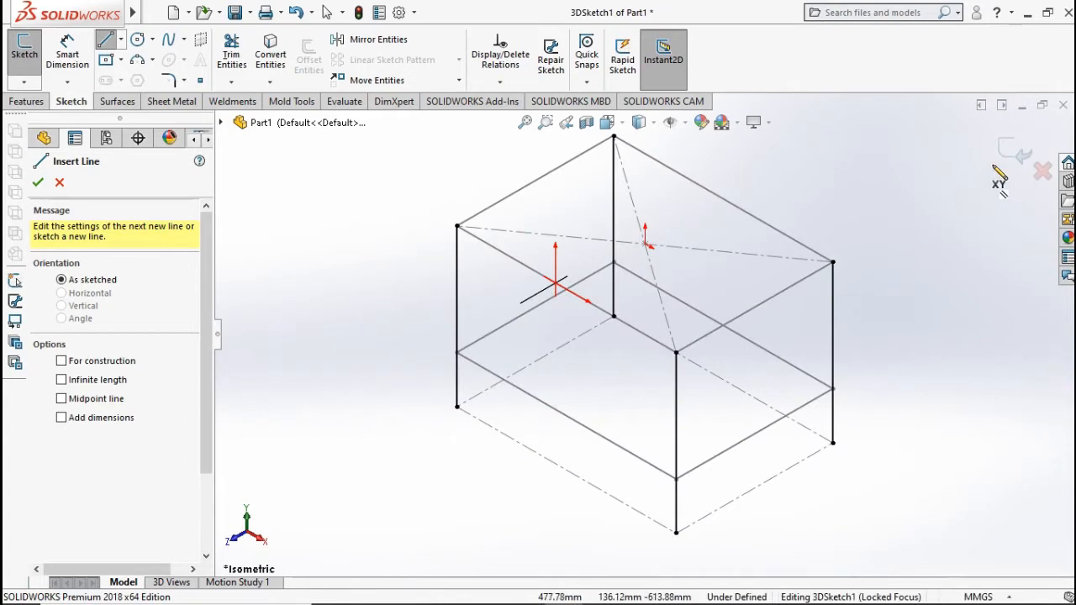
click(1005, 153)
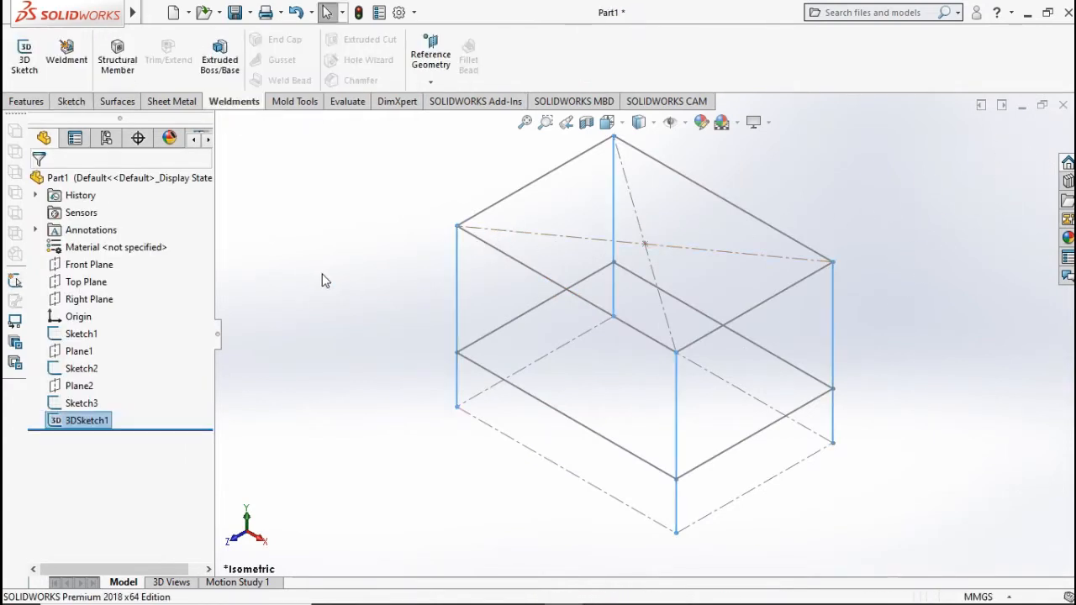
Add a weldment feature and set up a structural member with the iso square tube profile, size 30 x 30 x 2.6.
click(67, 52)
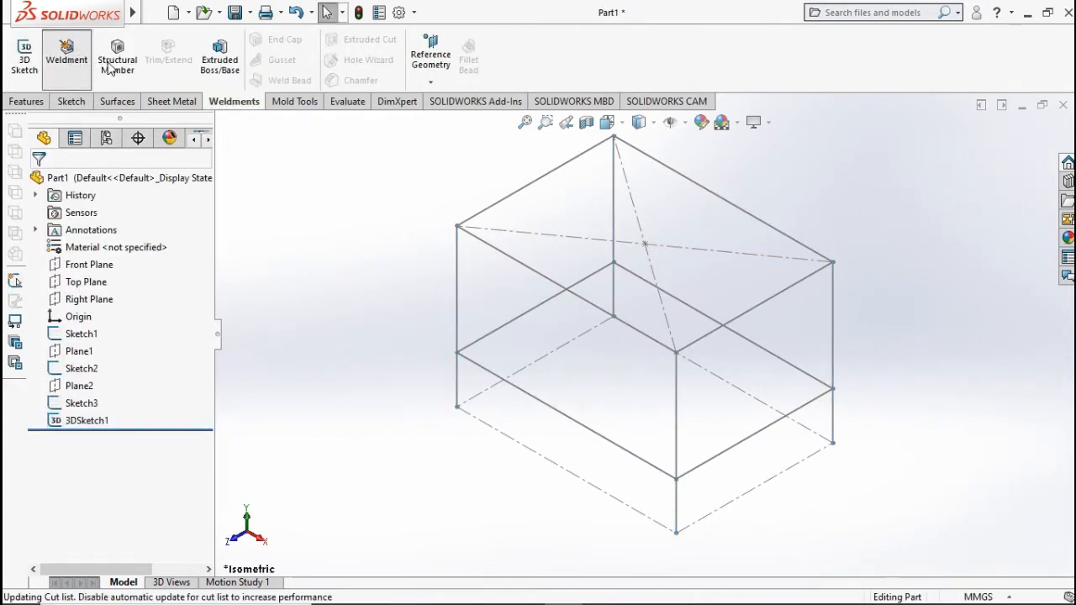
click(117, 55)
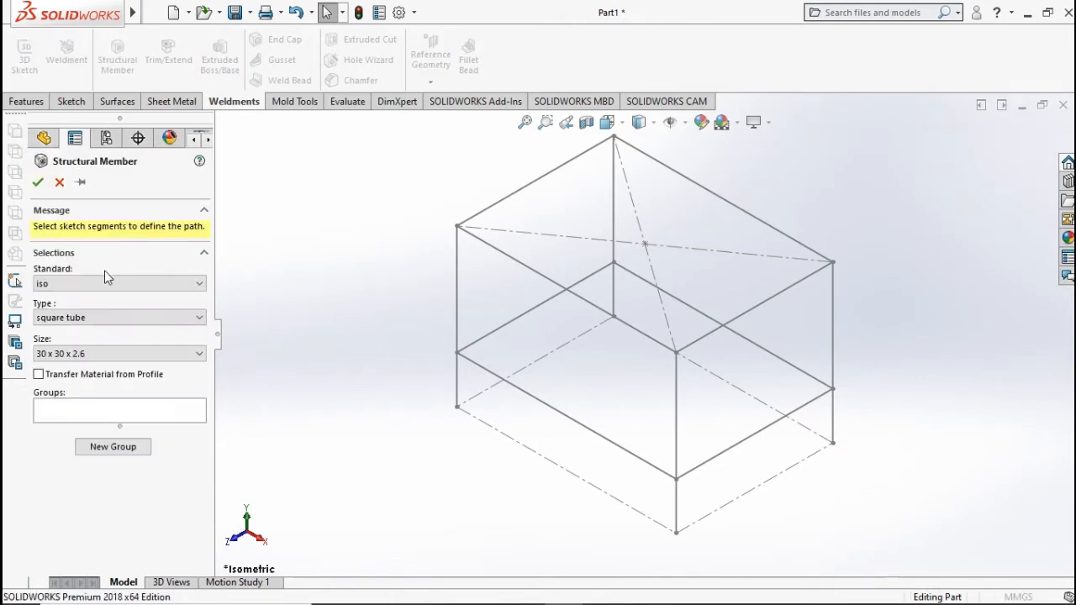
click(125, 284)
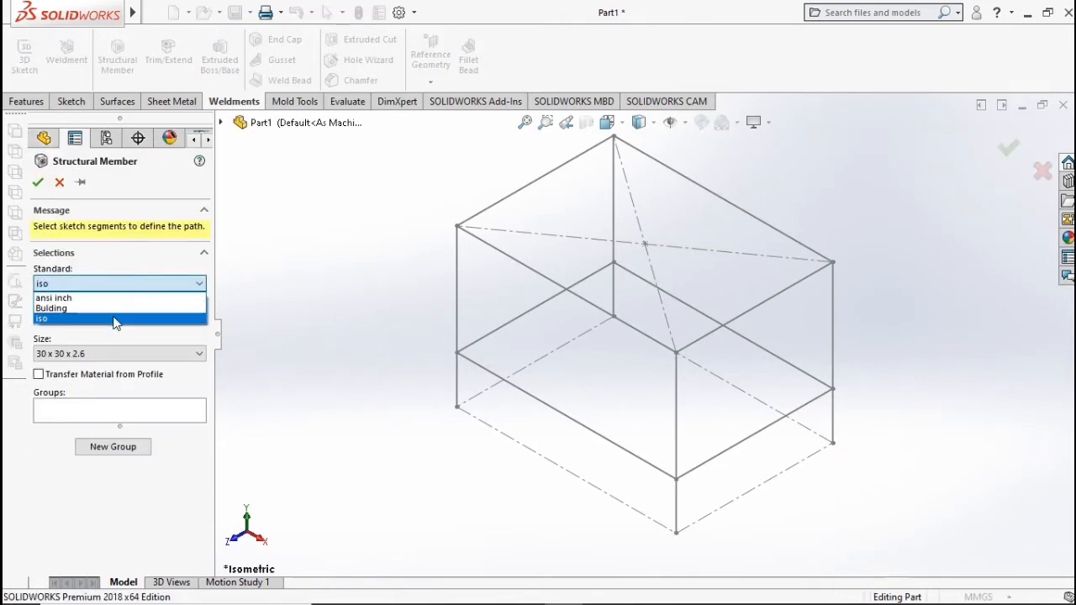
click(113, 314)
click(111, 319)
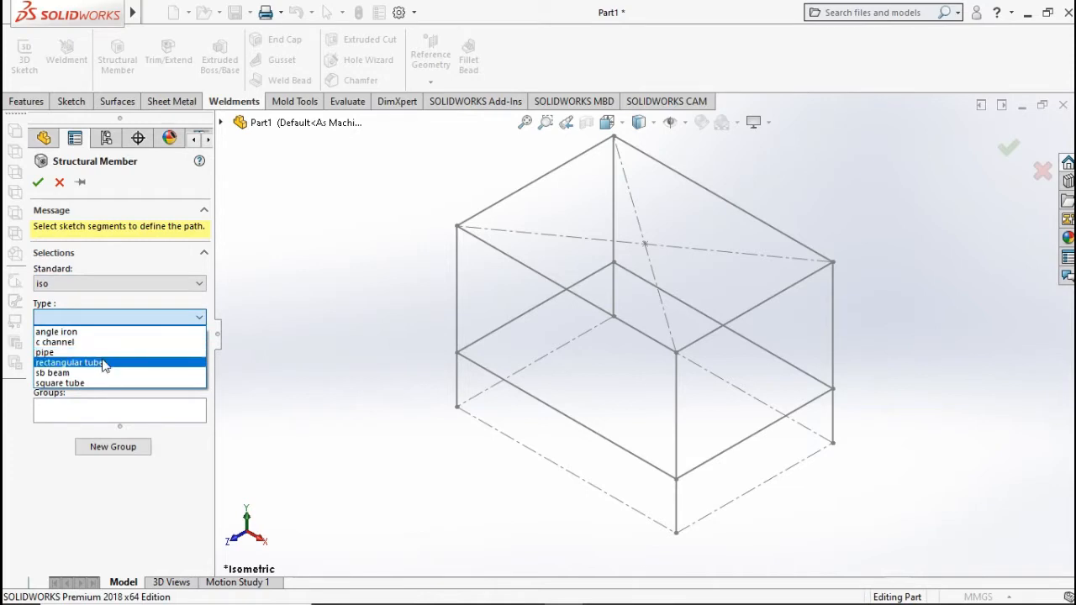
click(98, 383)
click(96, 353)
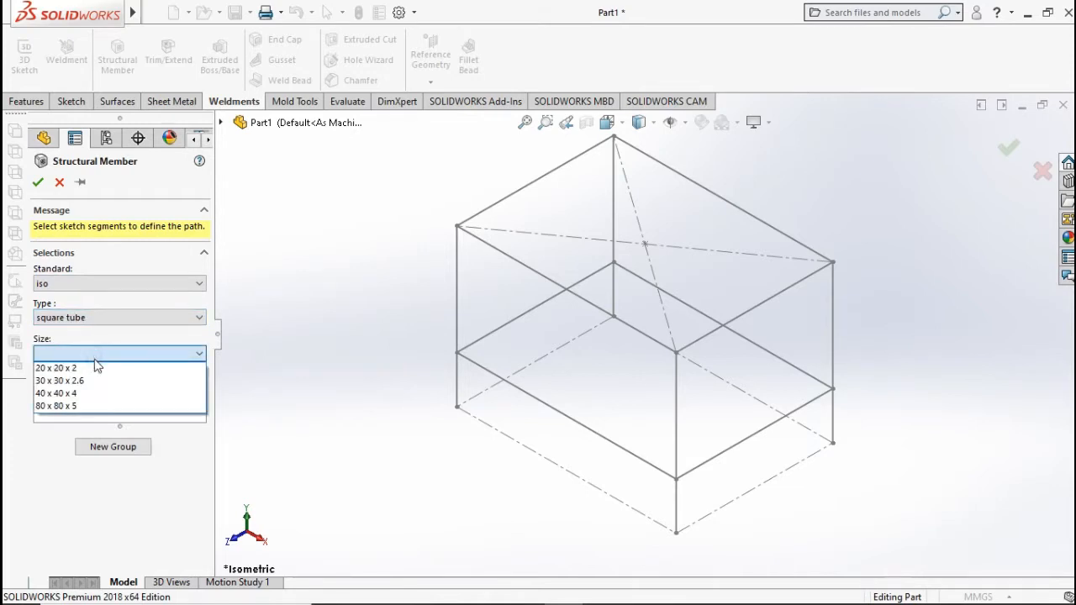
click(96, 380)
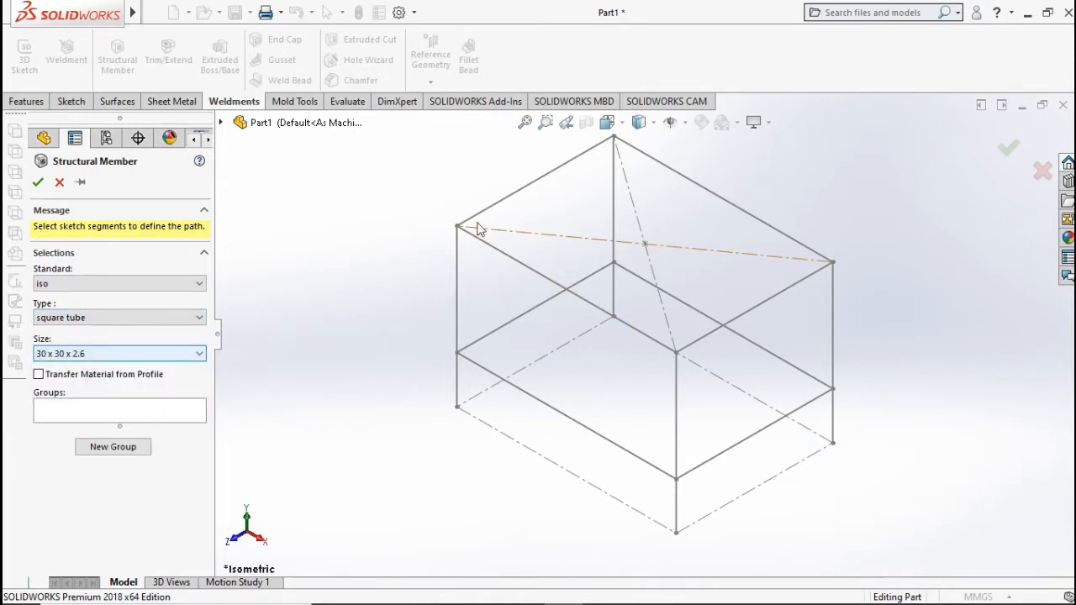
Assign the four sides of the top rectangle as the structural member's first group.
click(507, 200)
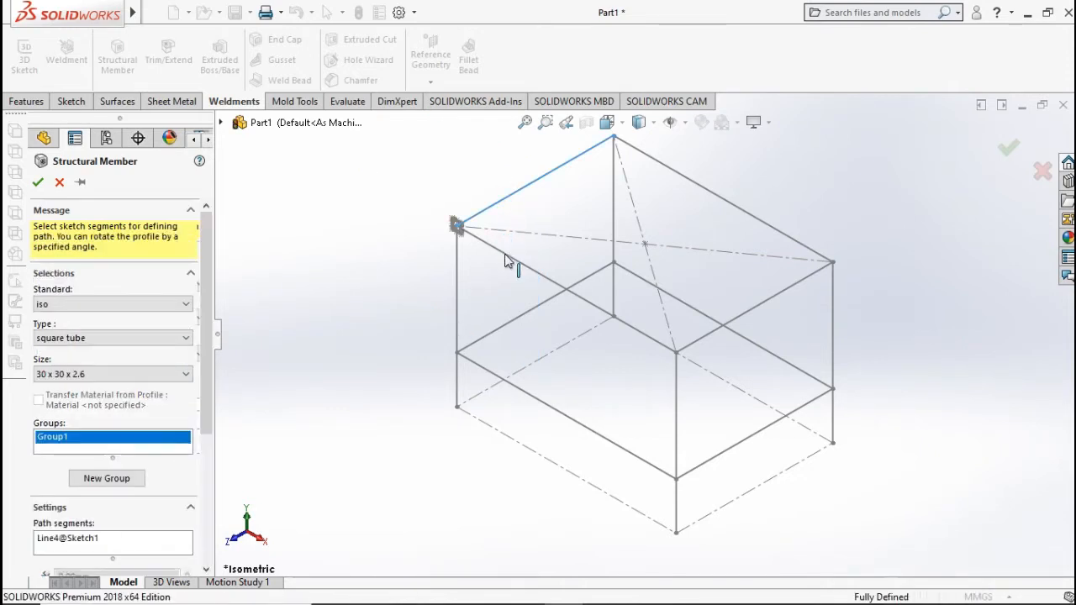
click(684, 319)
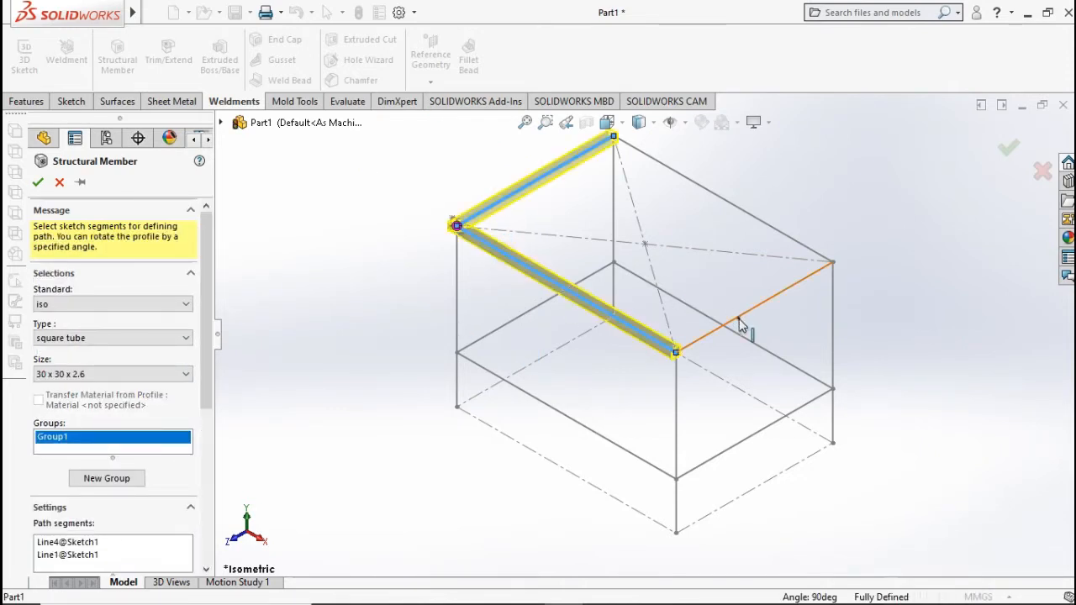
click(738, 320)
click(769, 225)
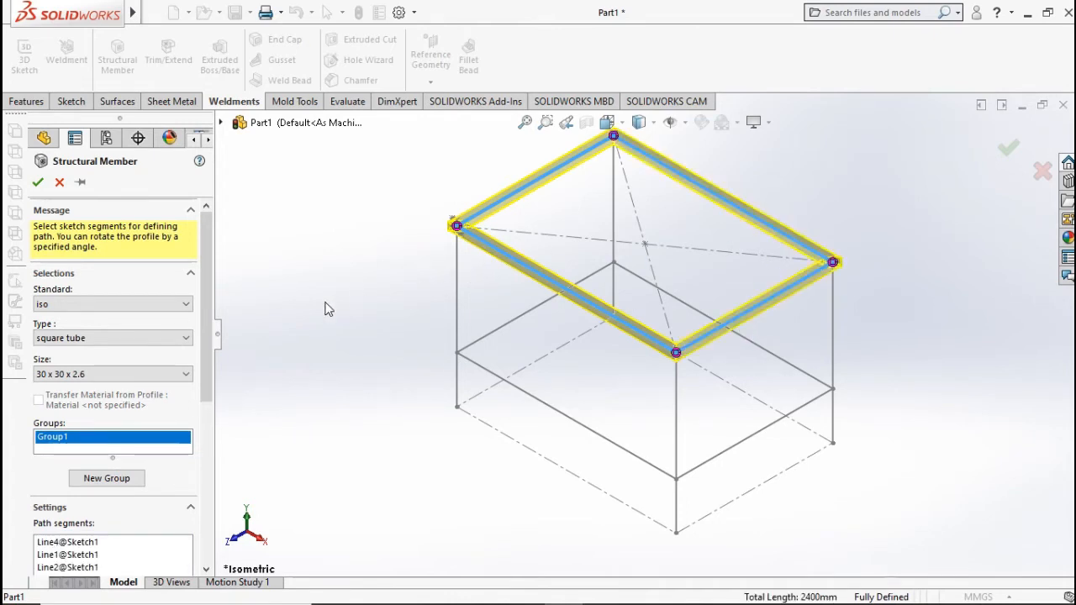
Add a second group containing the four sides of the solid lower rectangle.
click(120, 479)
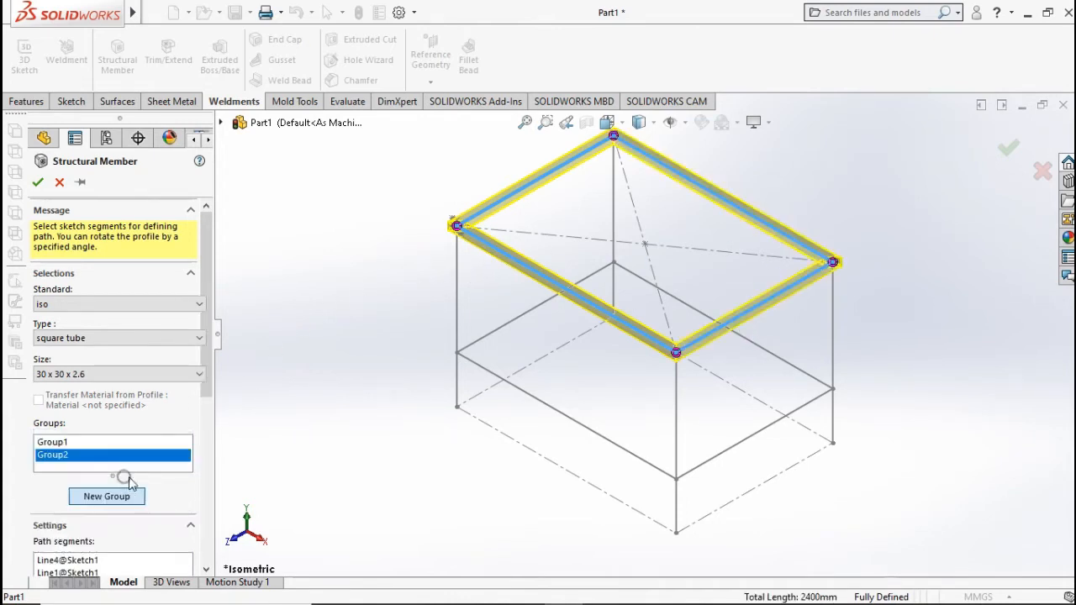
click(495, 334)
click(633, 406)
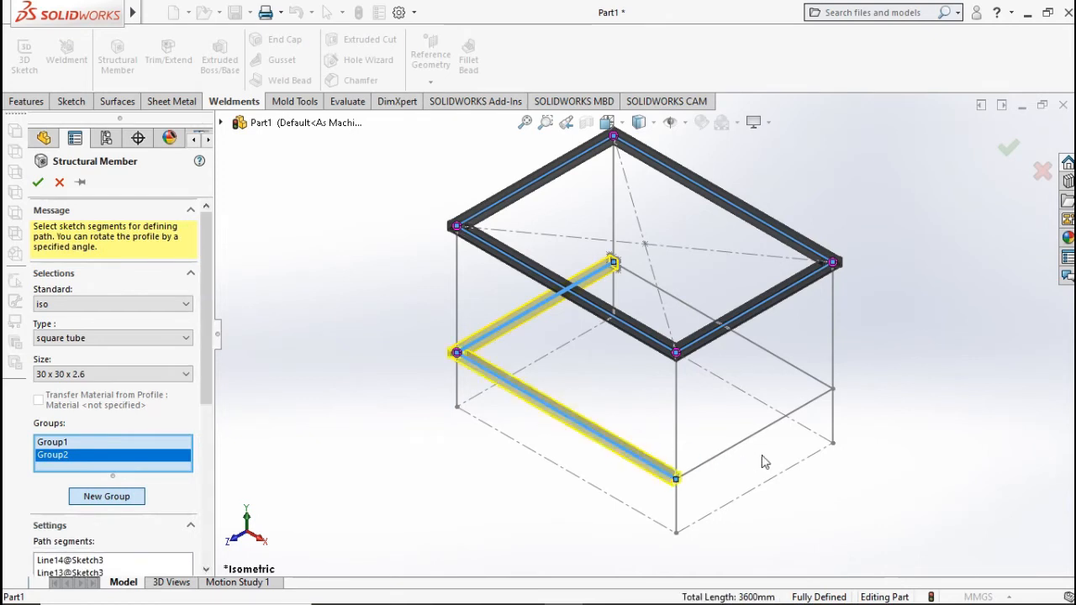
click(773, 398)
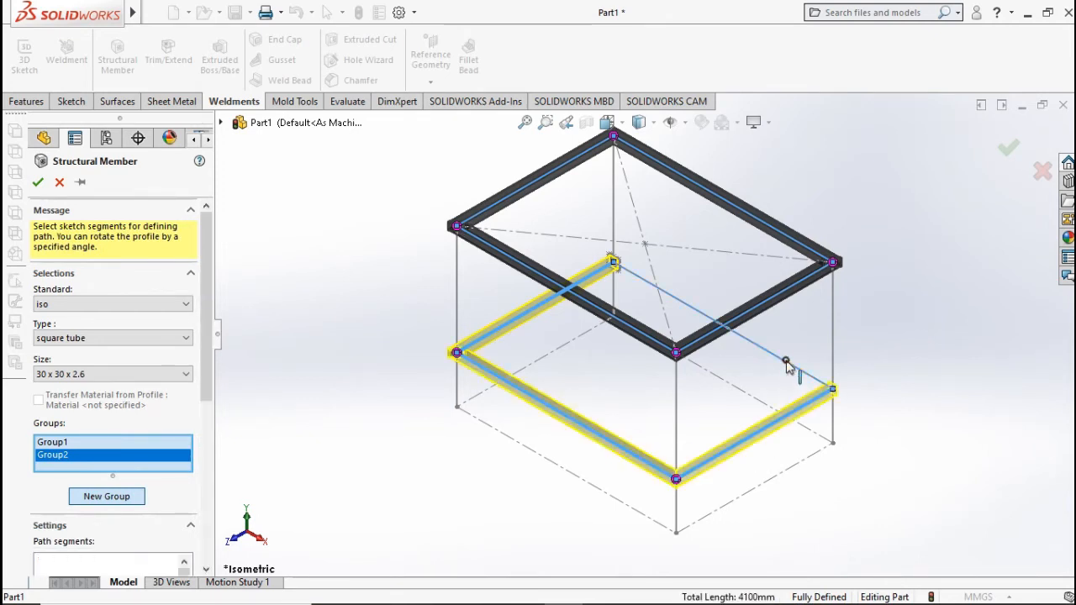
click(785, 363)
Add a third group with the four vertical leg lines and create the structural members.
click(117, 497)
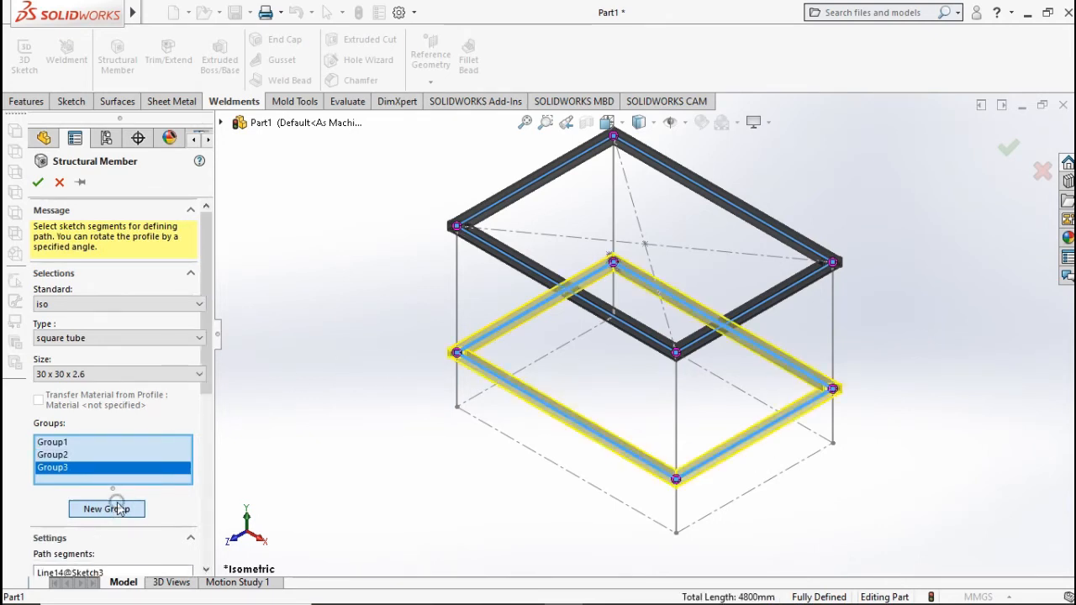
click(459, 293)
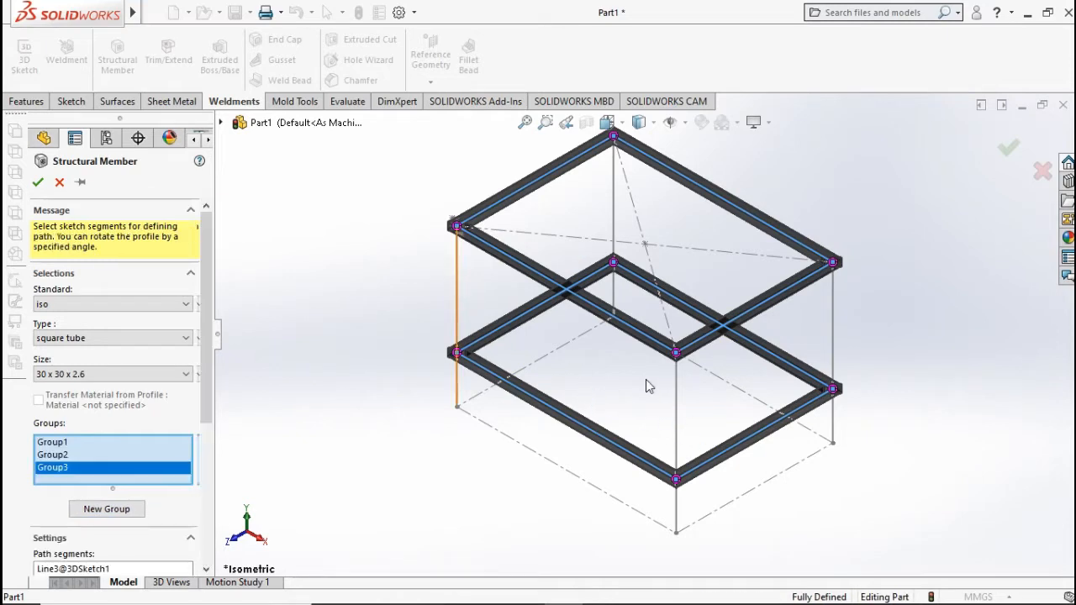
click(677, 415)
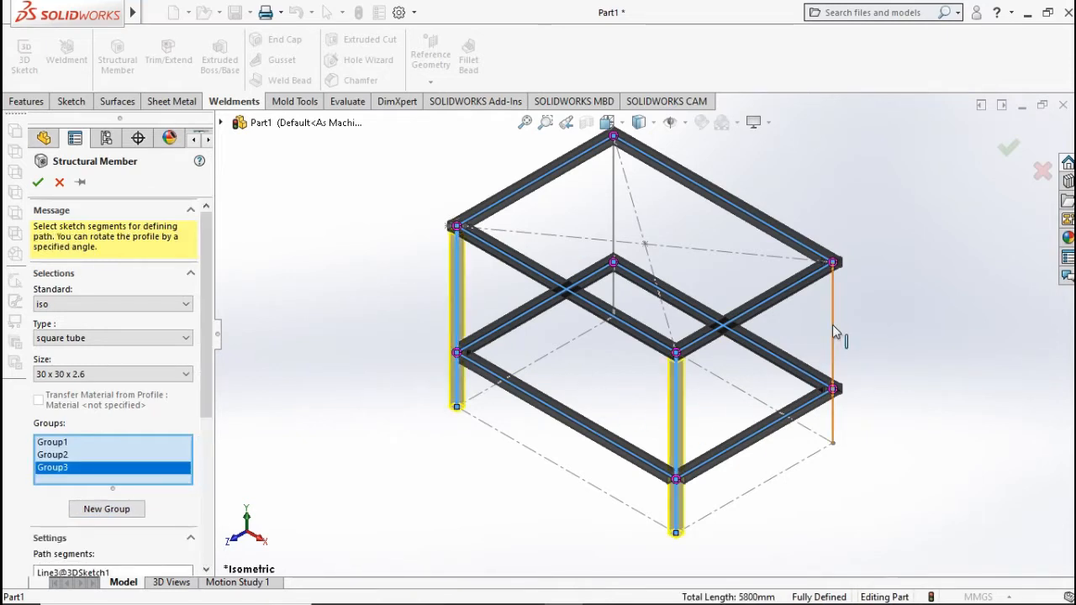
click(612, 217)
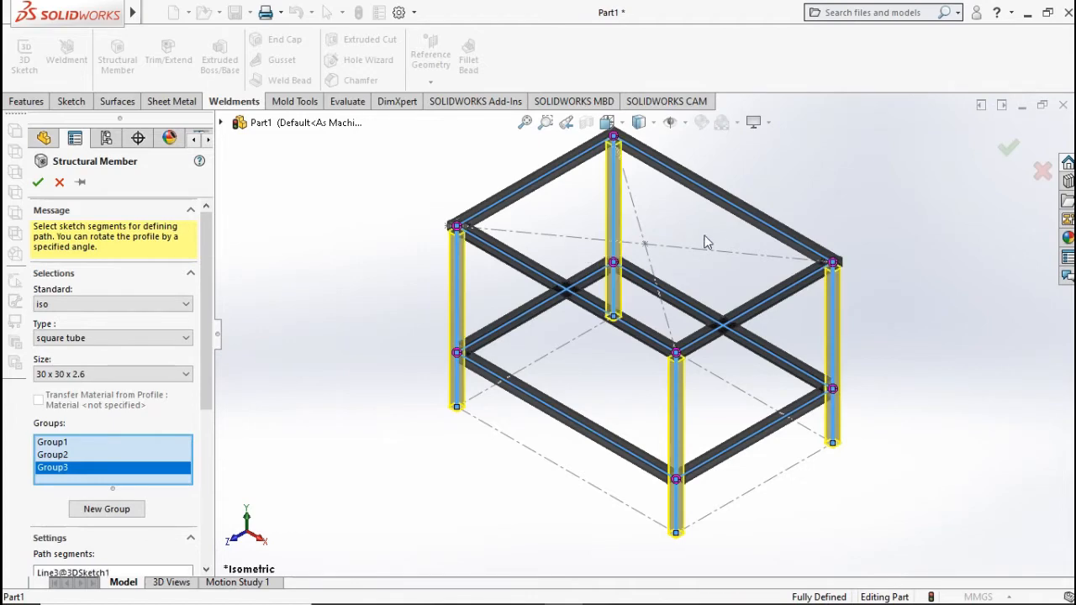
click(1008, 151)
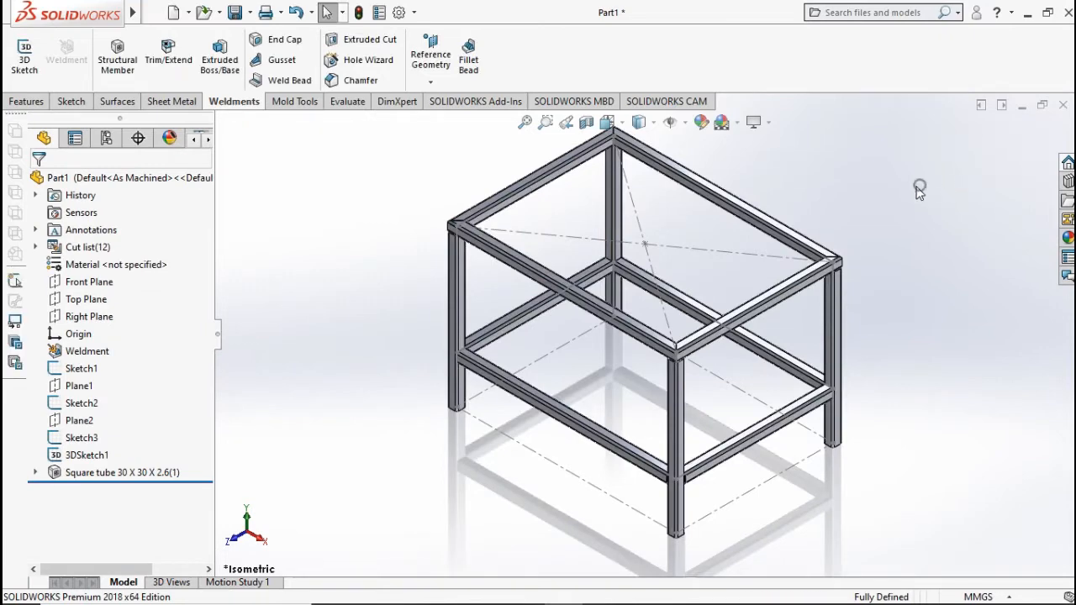
Hide Sketch1, Sketch2, Sketch3 and 3DSketch1, and show the frame in isometric view.
middle_drag(781, 284, 800, 308)
click(81, 368)
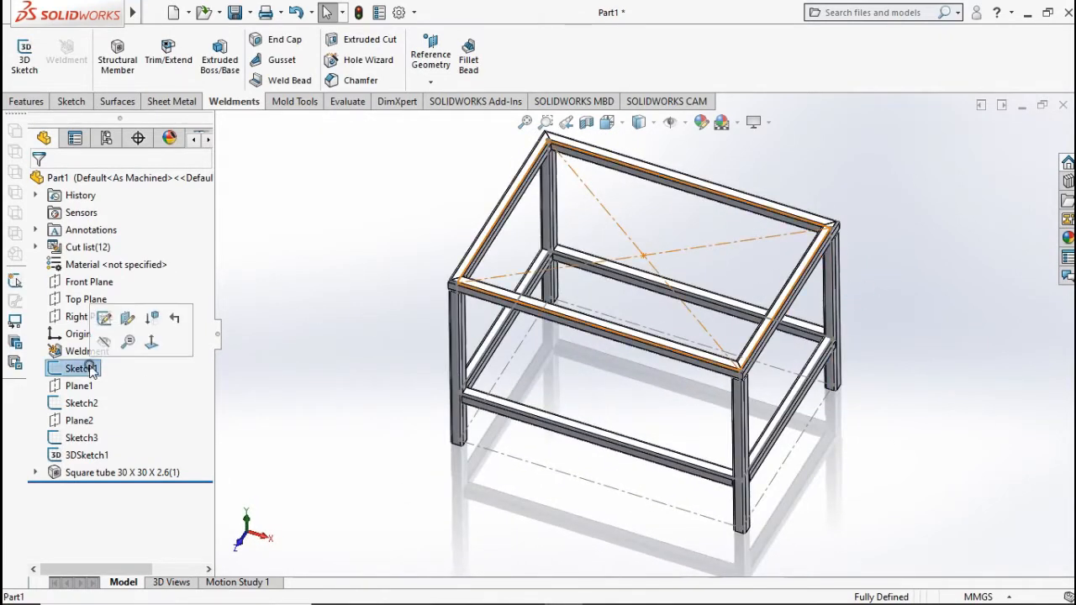
ctrl+click(82, 403)
ctrl+click(82, 438)
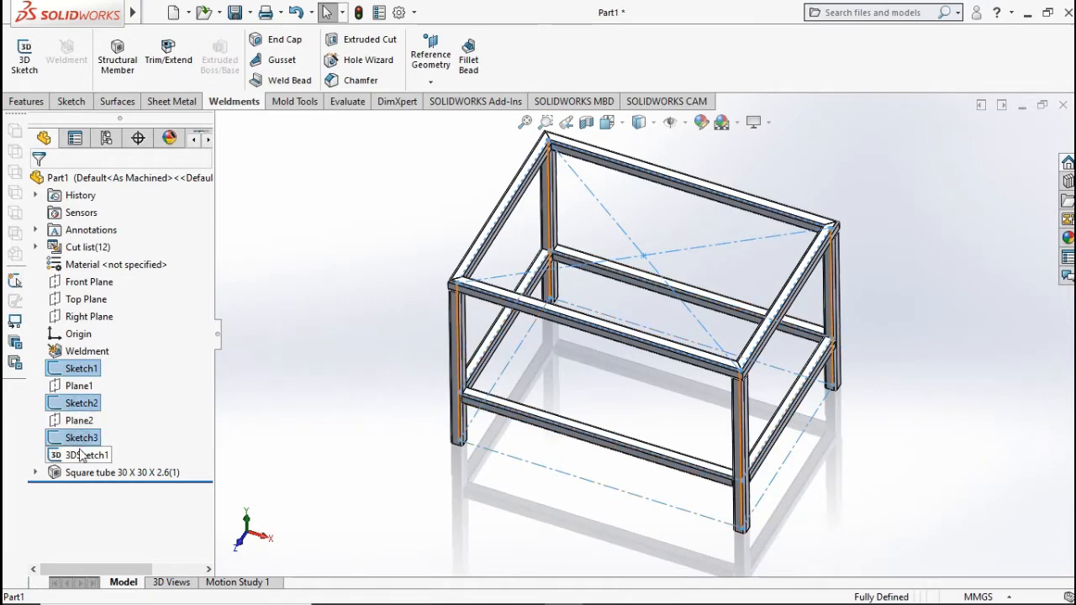
ctrl+click(81, 455)
click(94, 424)
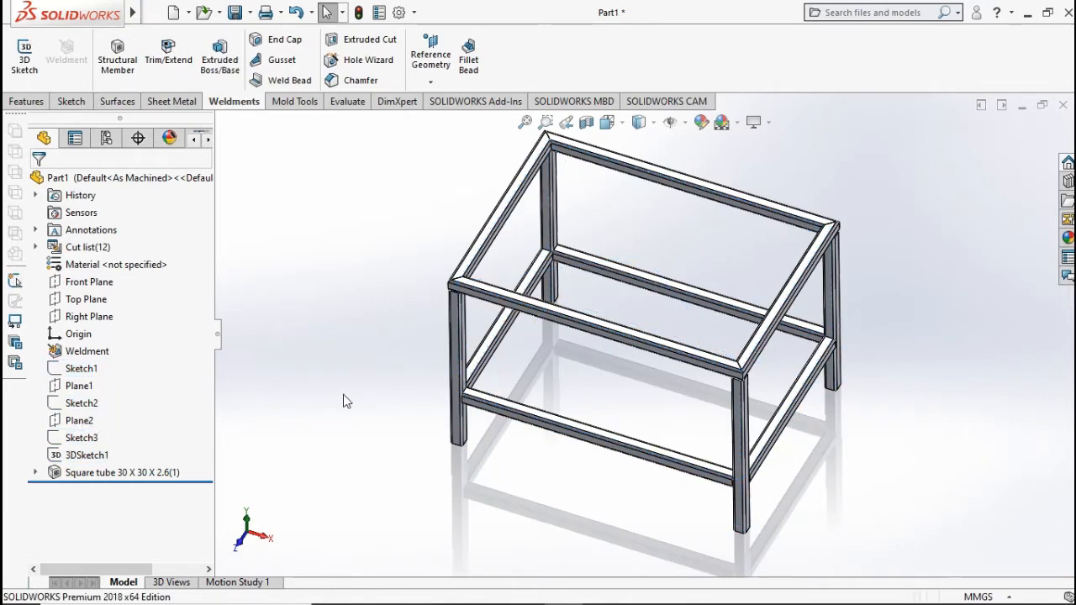
key(ctrl+7)
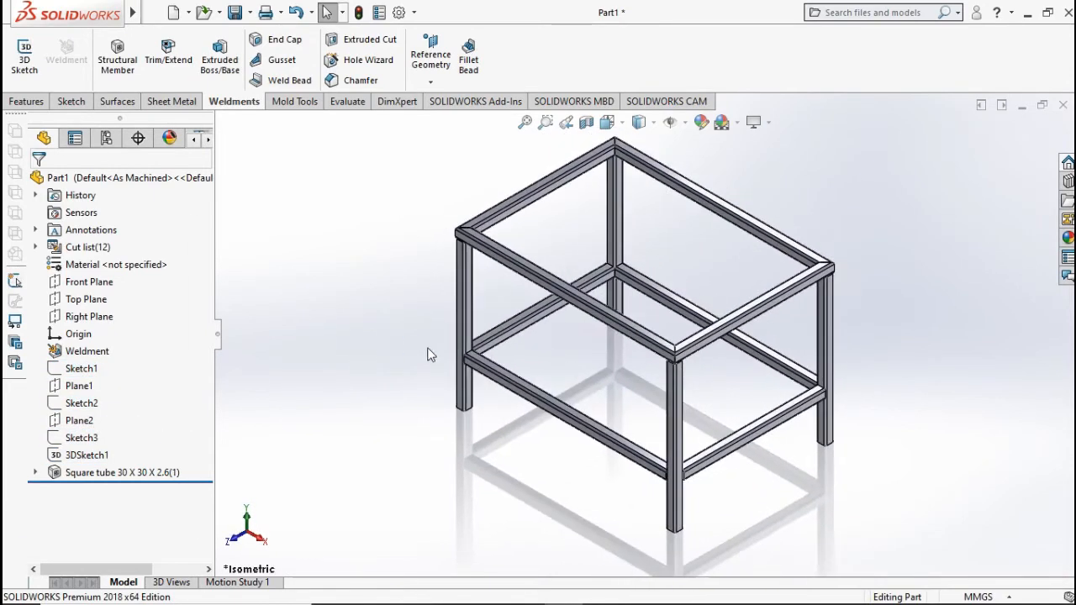
Start a gusset at one upper corner of the frame, supported by the leg's inner face and the underside of the adjoining top rail.
scroll(451, 233, down, 5)
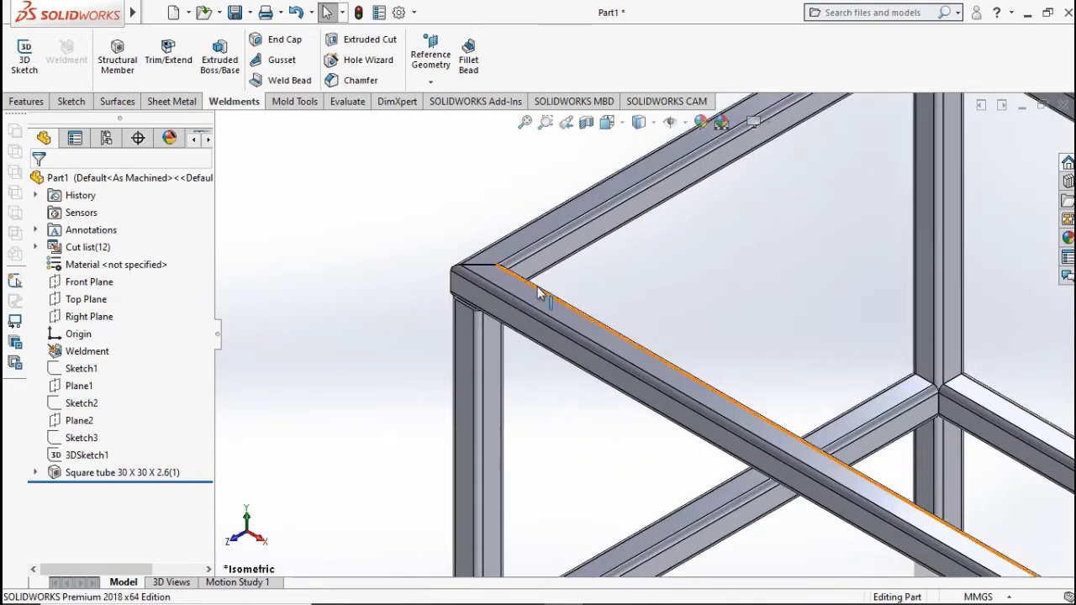
scroll(504, 303, down, 5)
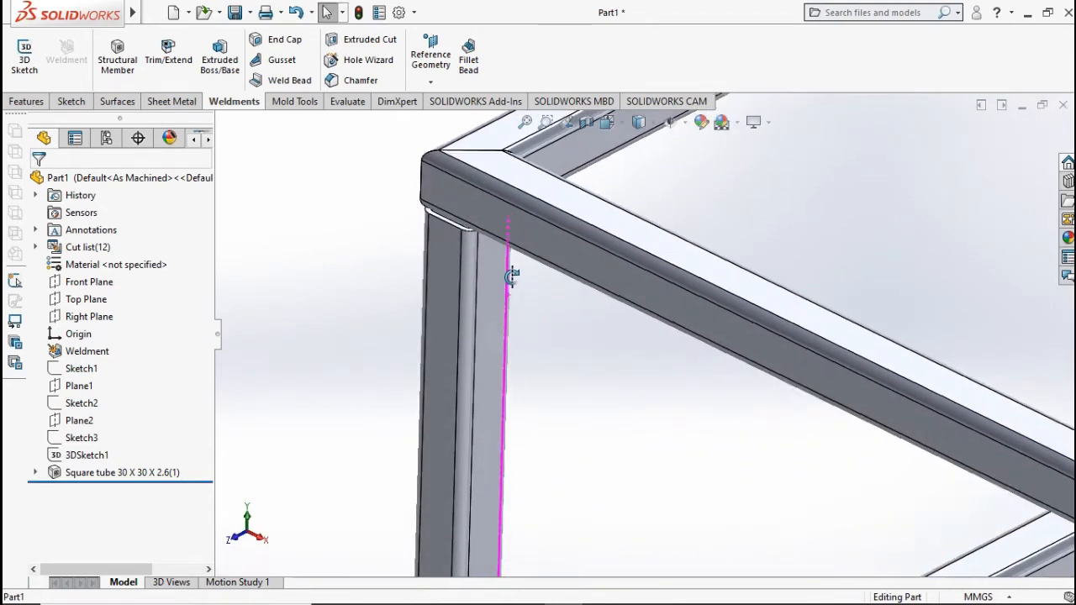
mouse_move(510, 277)
middle_down()
mouse_move(493, 193)
mouse_move(489, 309)
mouse_move(493, 280)
middle_up()
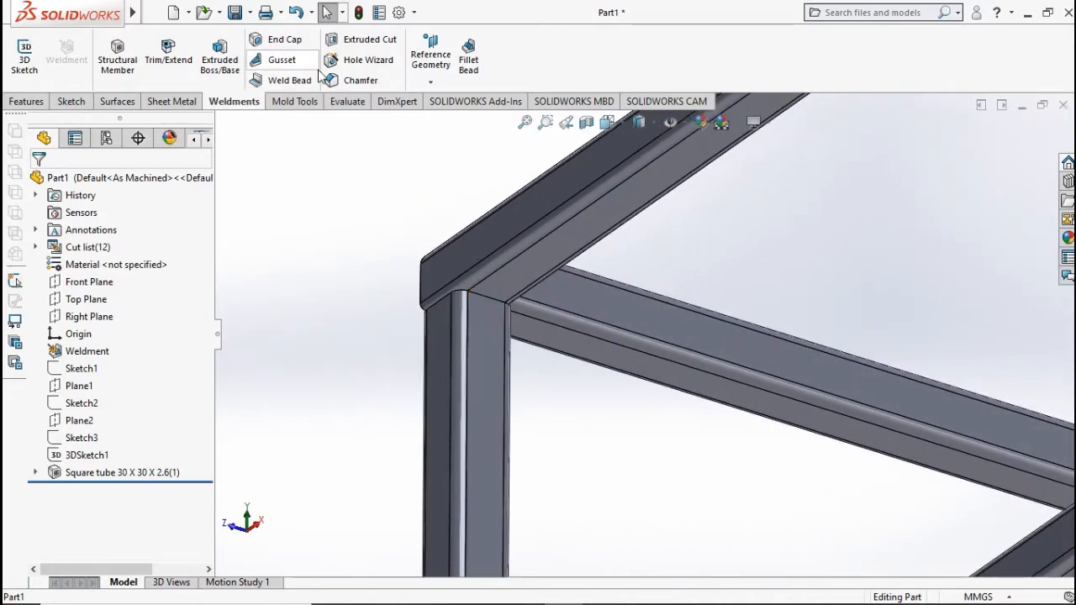
click(282, 60)
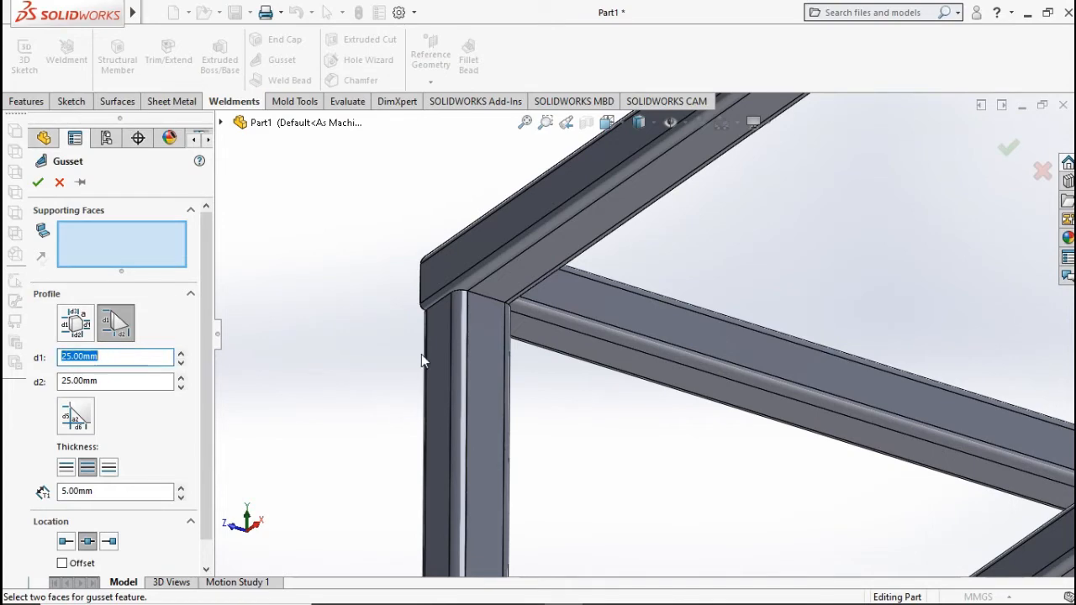
click(492, 357)
click(509, 284)
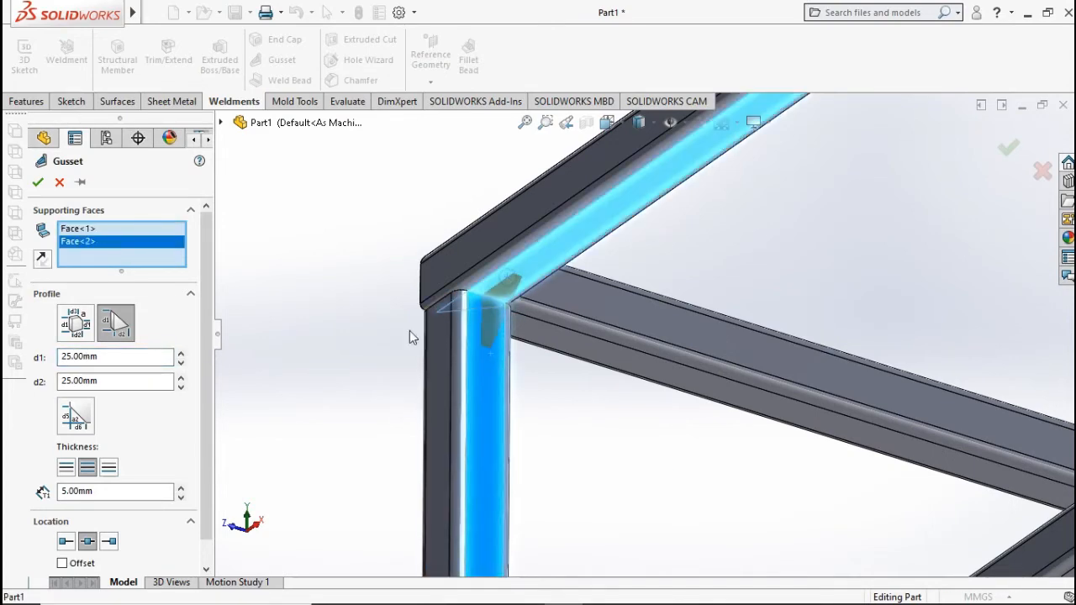
Set the gusset's d1 and d2 to 50 mm with a polygonal profile and create it.
middle_drag(523, 312, 240, 328)
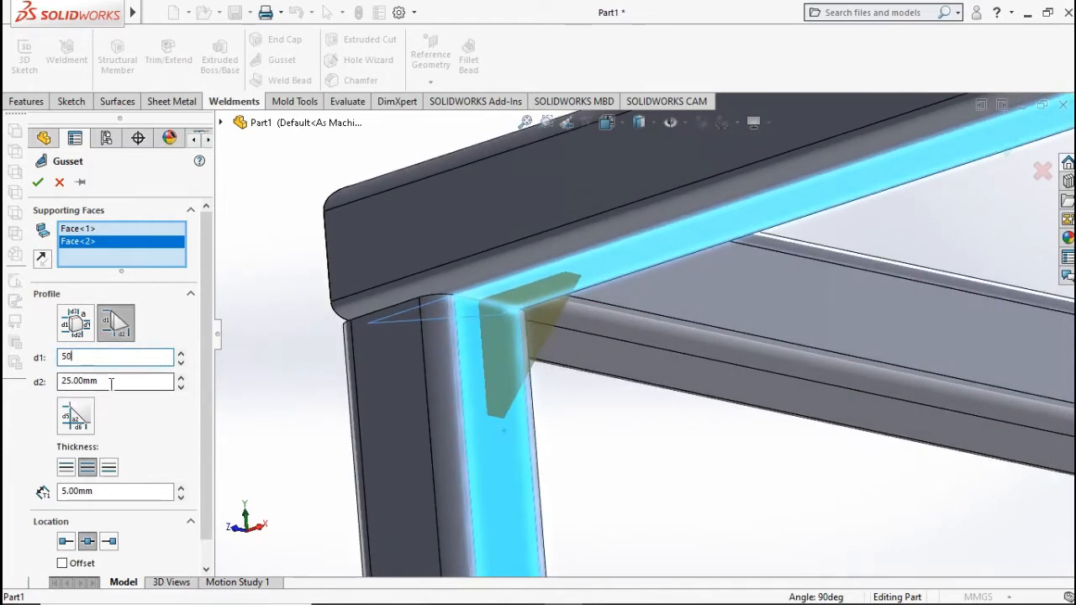
text(50)
key(Tab)
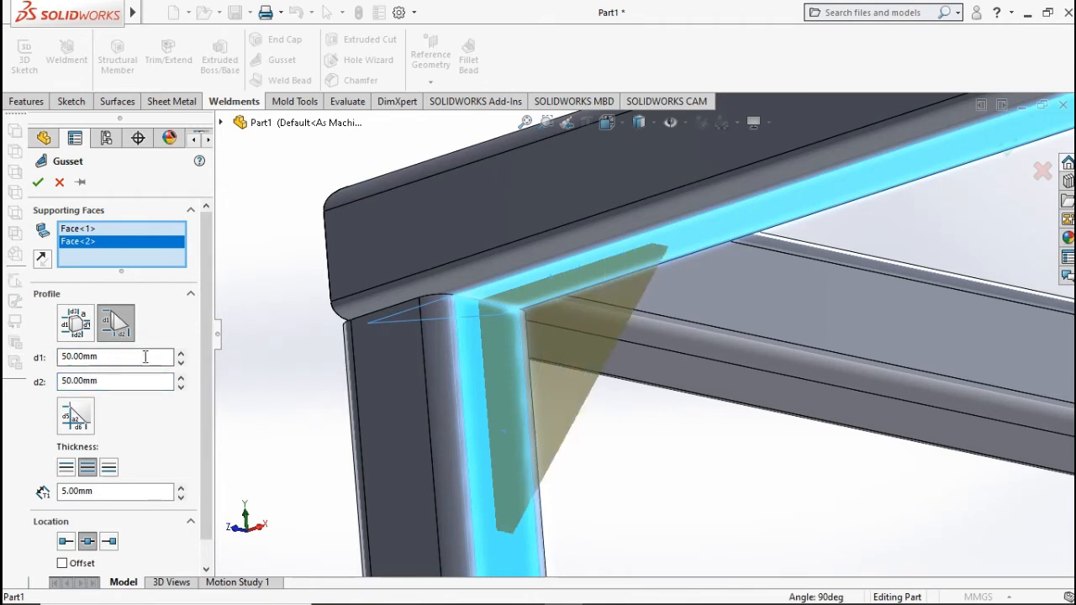
click(75, 323)
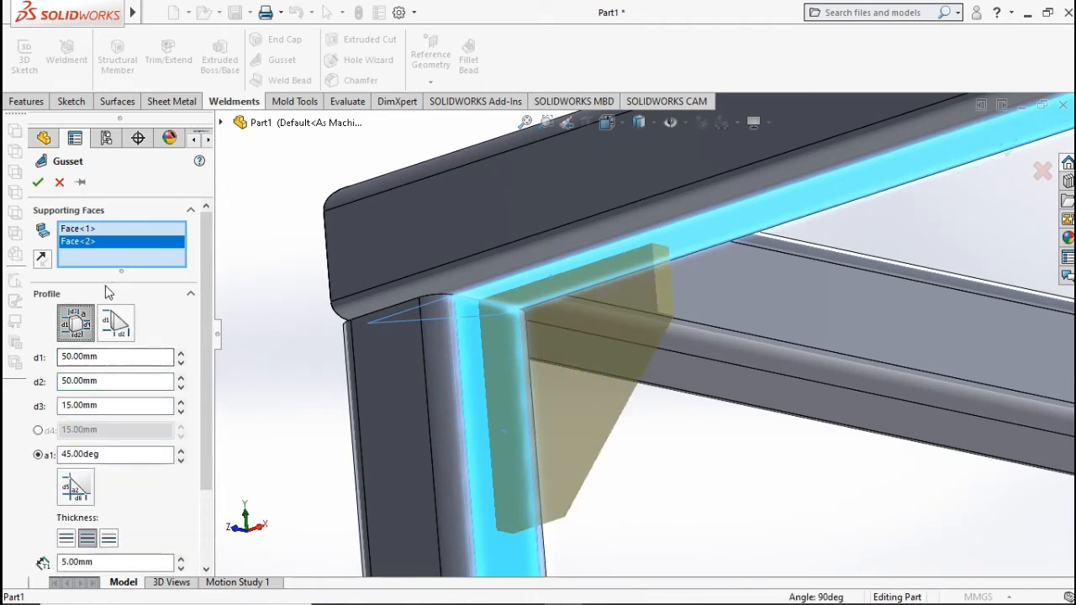
click(38, 183)
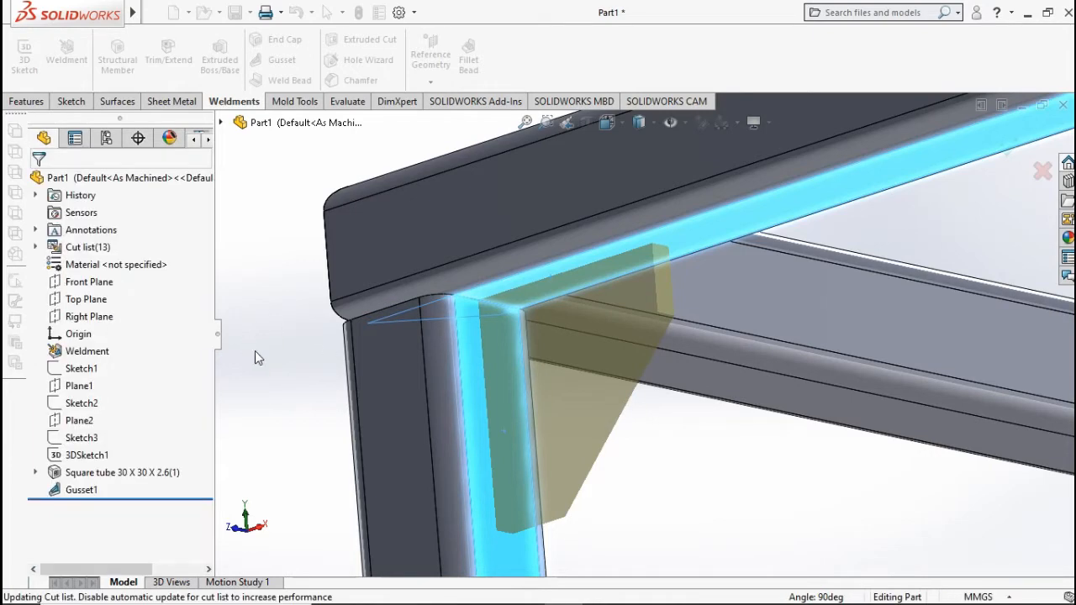
Add a second 50 x 50 mm polygonal gusset at the same corner, between the leg's adjacent inner face and the other top rail.
middle_drag(607, 346, 735, 372)
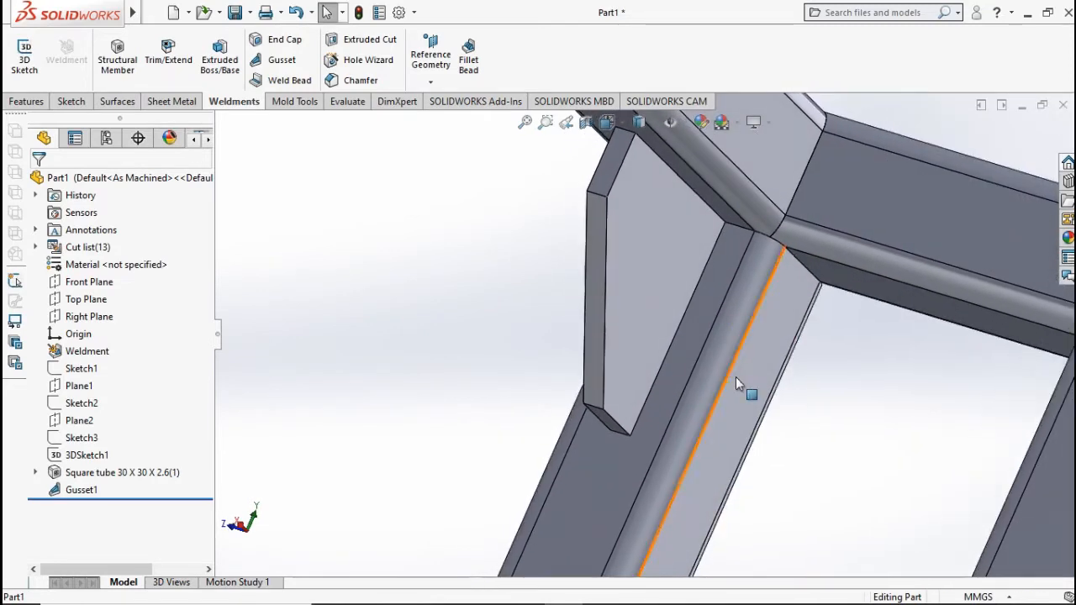
click(289, 57)
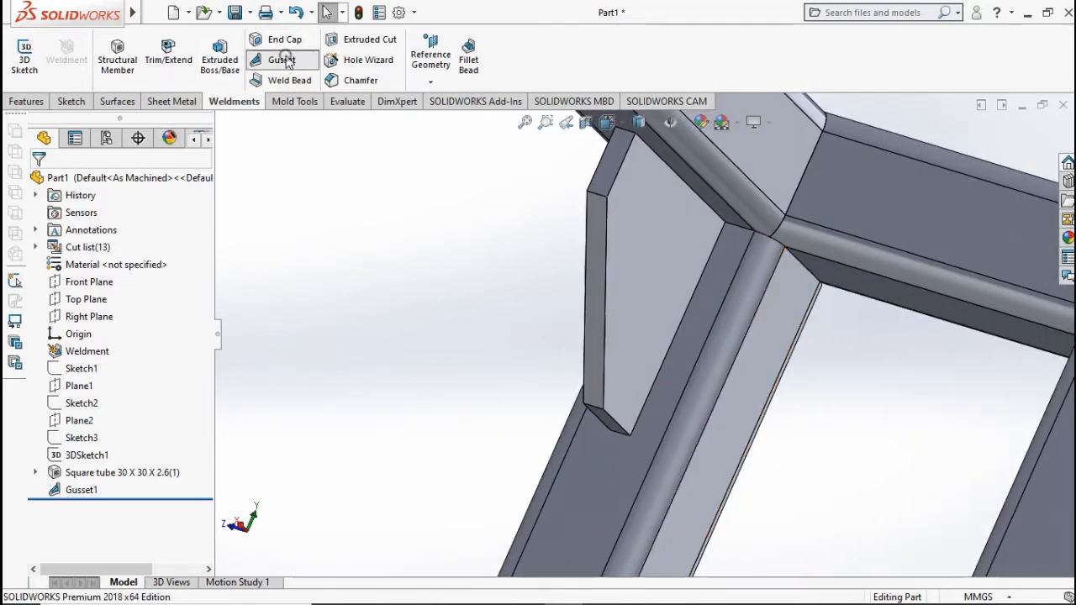
click(763, 368)
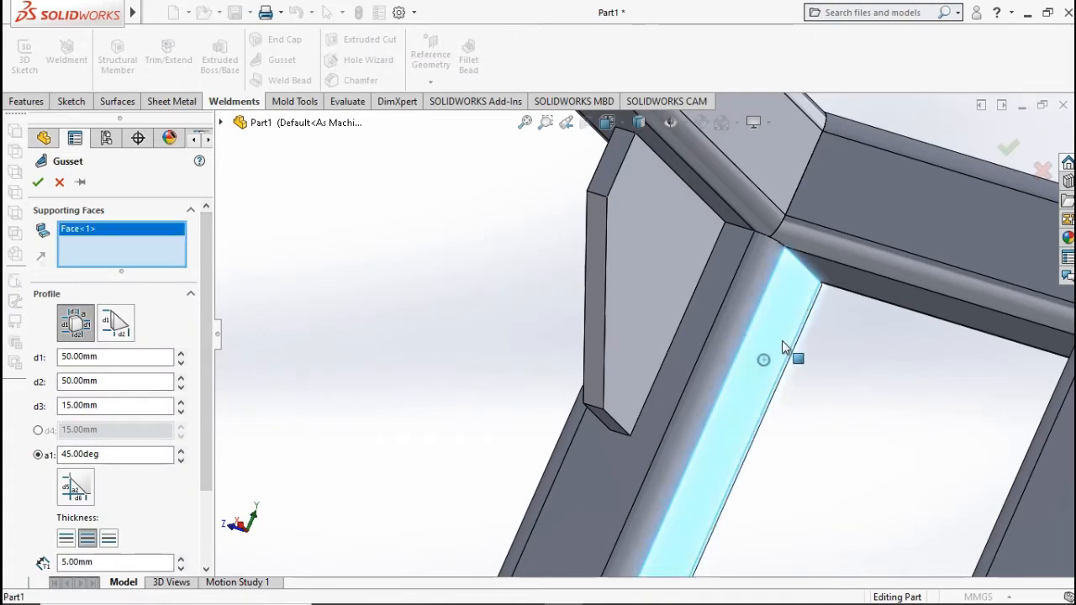
click(842, 284)
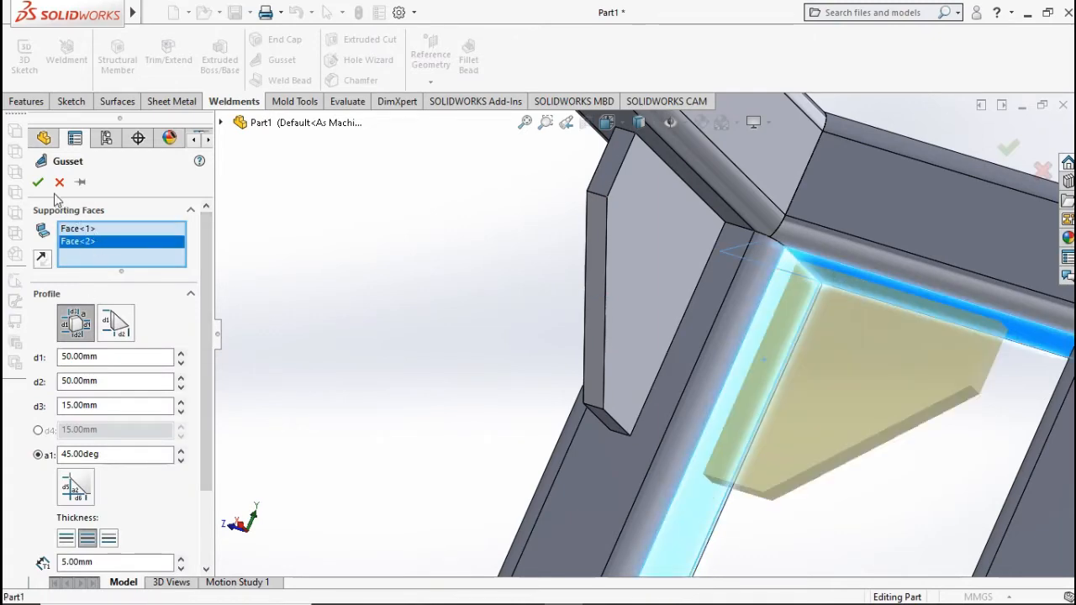
Add a matching gusset at the next upper corner, between the leg's inner face and the underside of one top rail.
scroll(820, 319, up, 5)
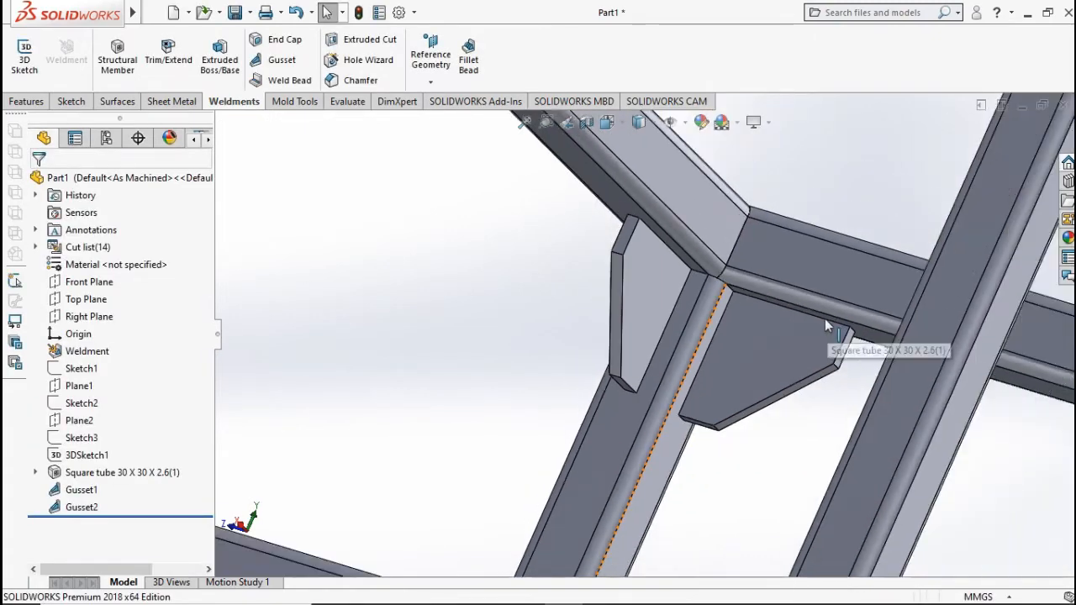
scroll(860, 338, up, 1)
scroll(930, 358, down, 5)
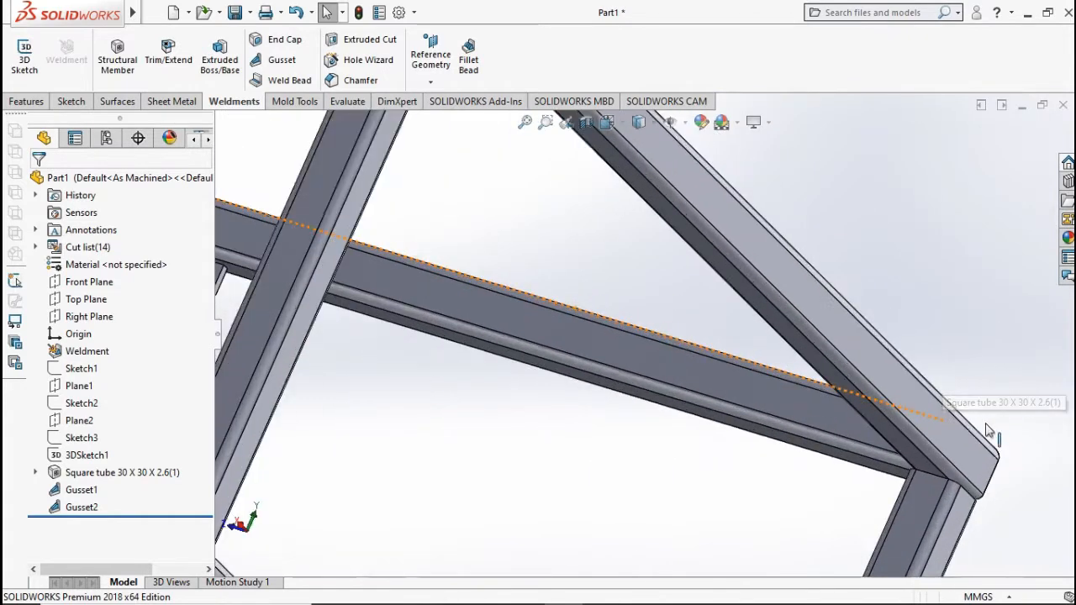
scroll(909, 417, up, 2)
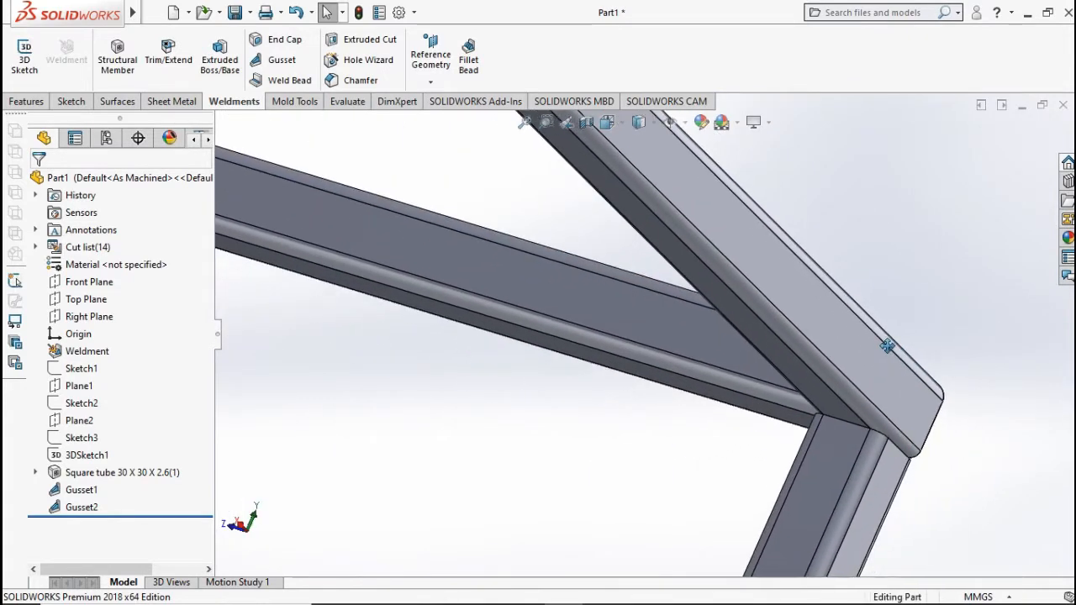
click(283, 63)
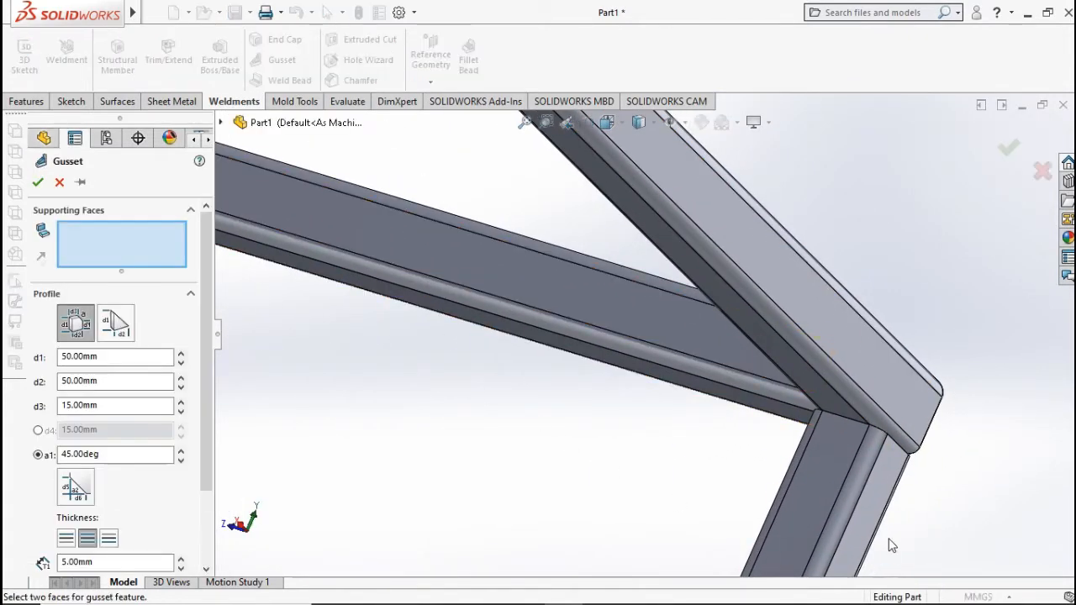
click(827, 498)
click(823, 394)
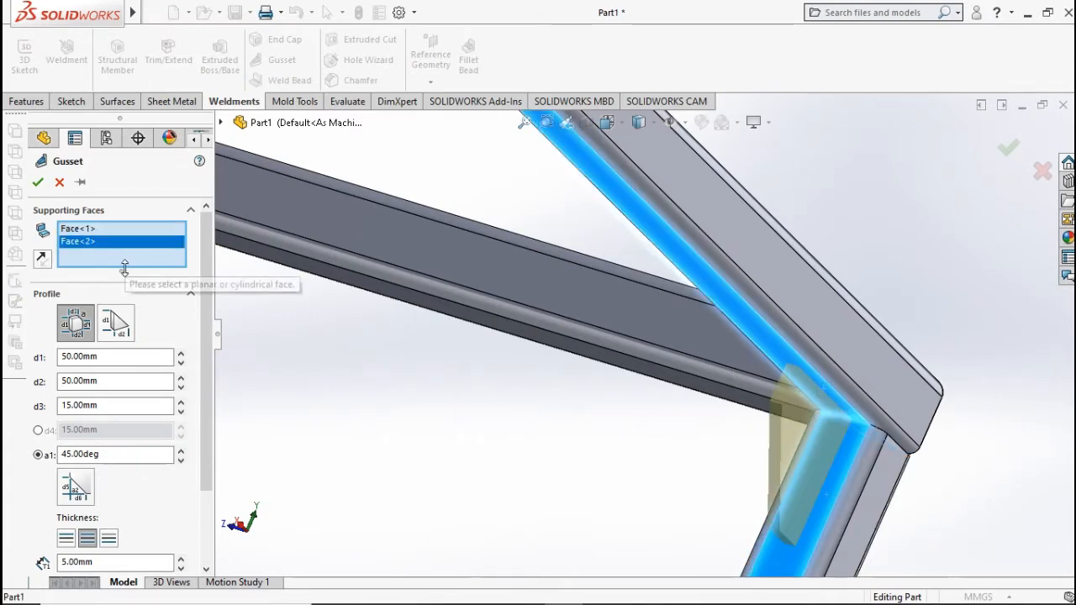
click(37, 181)
Complete the second corner with a gusset between the leg's other inner face and the underside of the adjoining top rail.
middle_drag(673, 362, 719, 381)
click(296, 58)
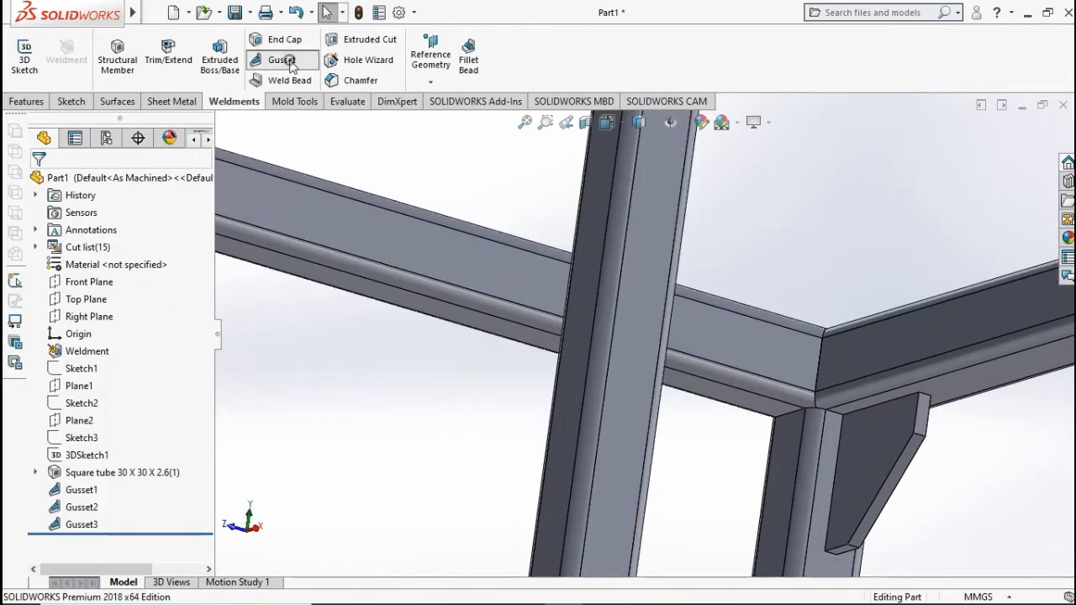
click(788, 480)
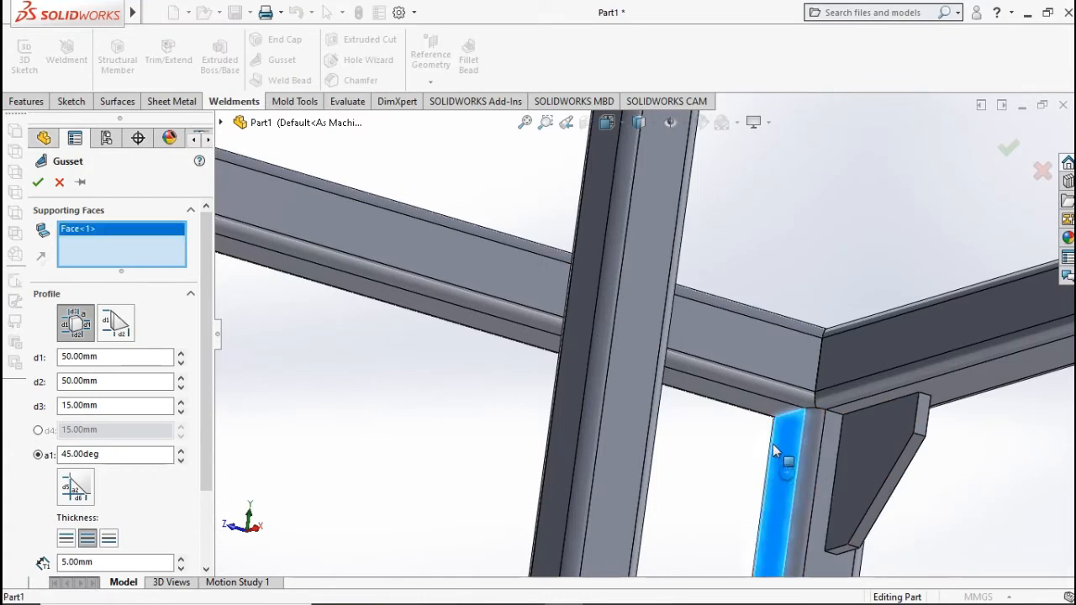
click(780, 406)
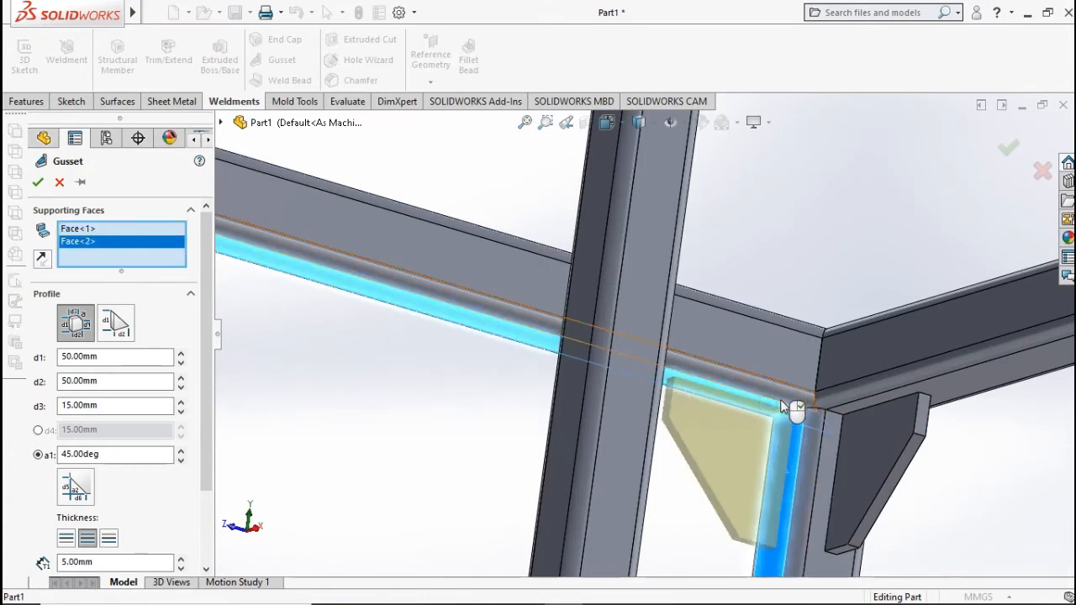
click(37, 183)
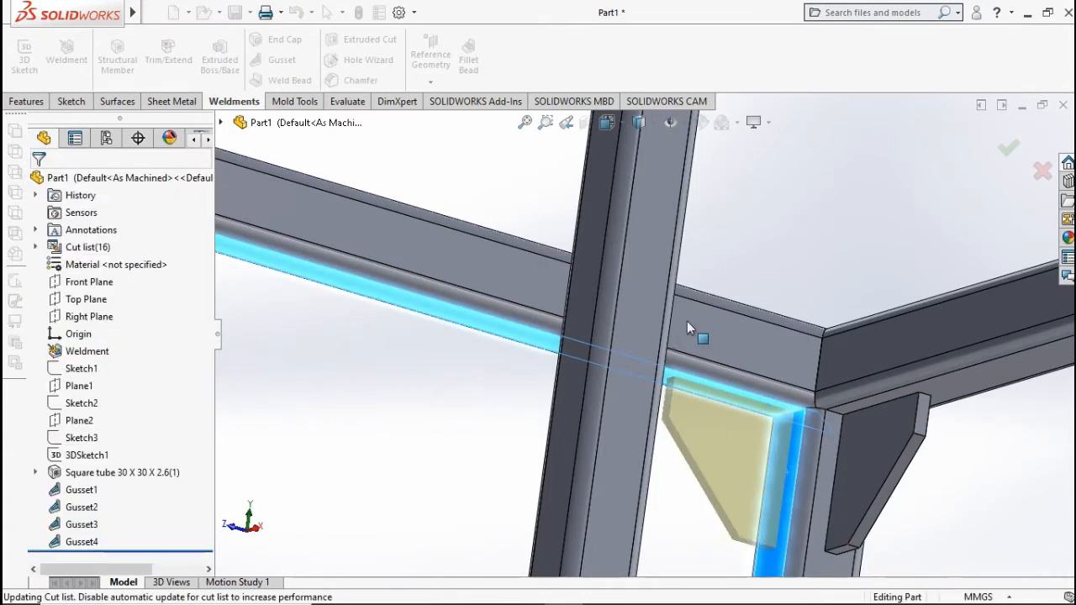
Add the first gusset at the third upper corner, joining the leg's inner face to the underside of the top rail.
scroll(714, 326, up, 3)
scroll(714, 325, up, 2)
middle_drag(637, 211, 778, 229)
scroll(659, 164, down, 5)
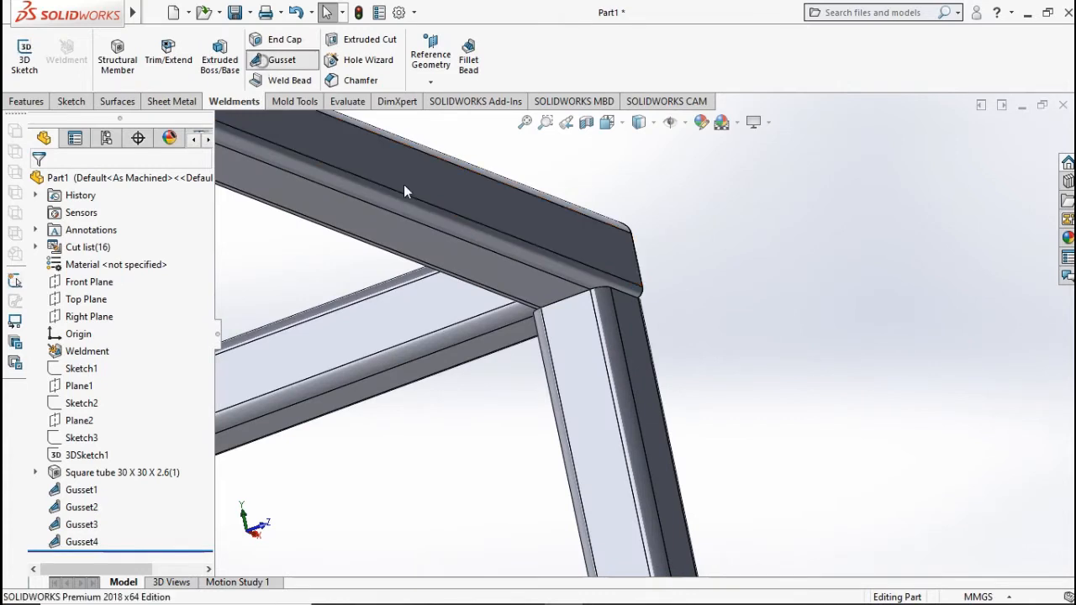
click(281, 60)
click(568, 351)
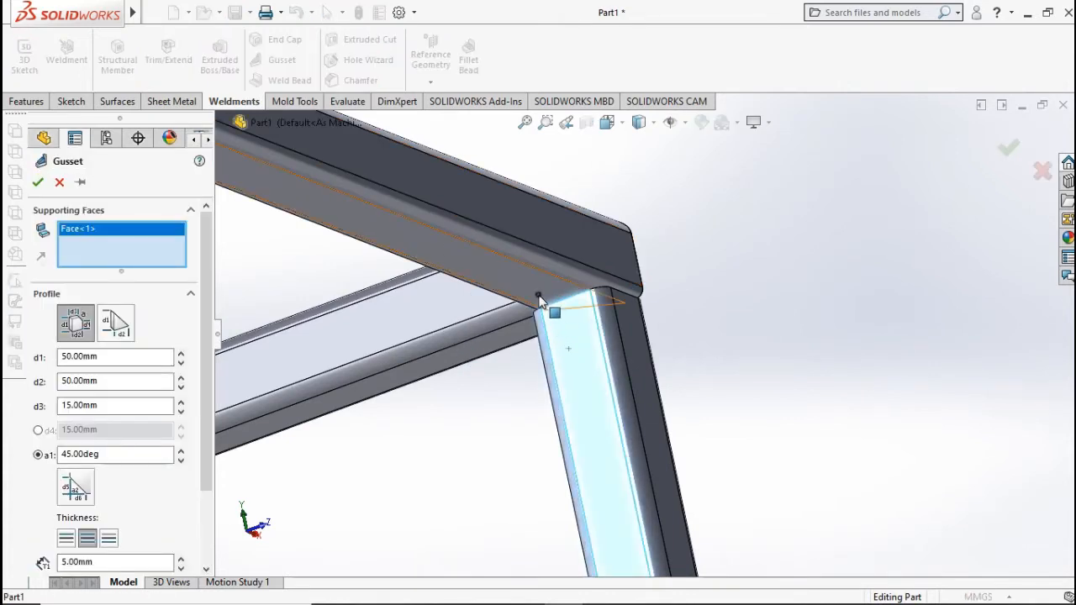
click(529, 286)
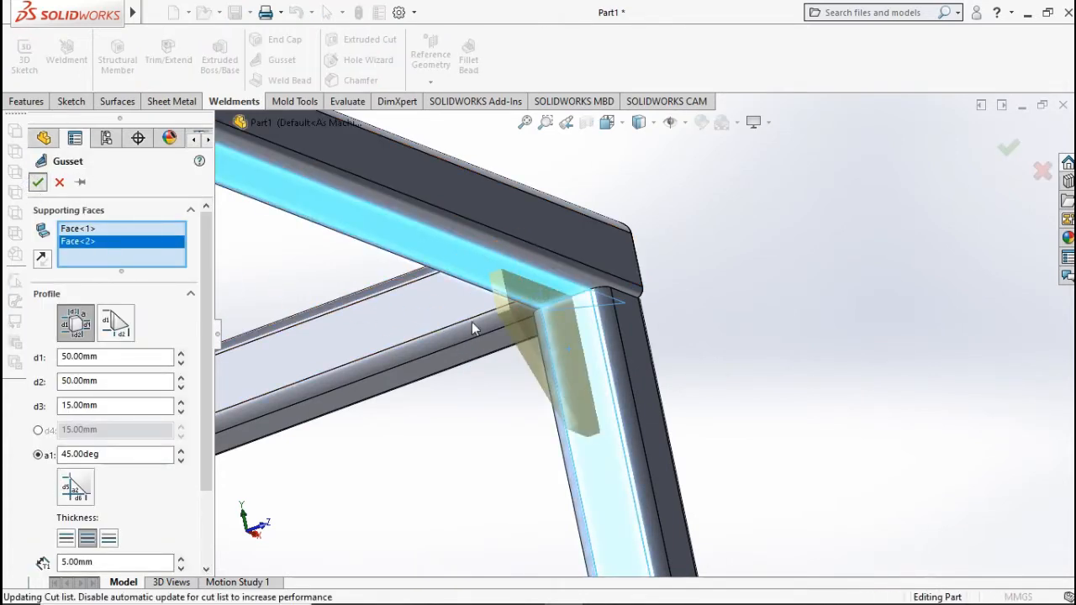
Add the second gusset at the third corner, on the leg's remaining inner face and the other top rail's underside.
middle_drag(657, 309, 389, 208)
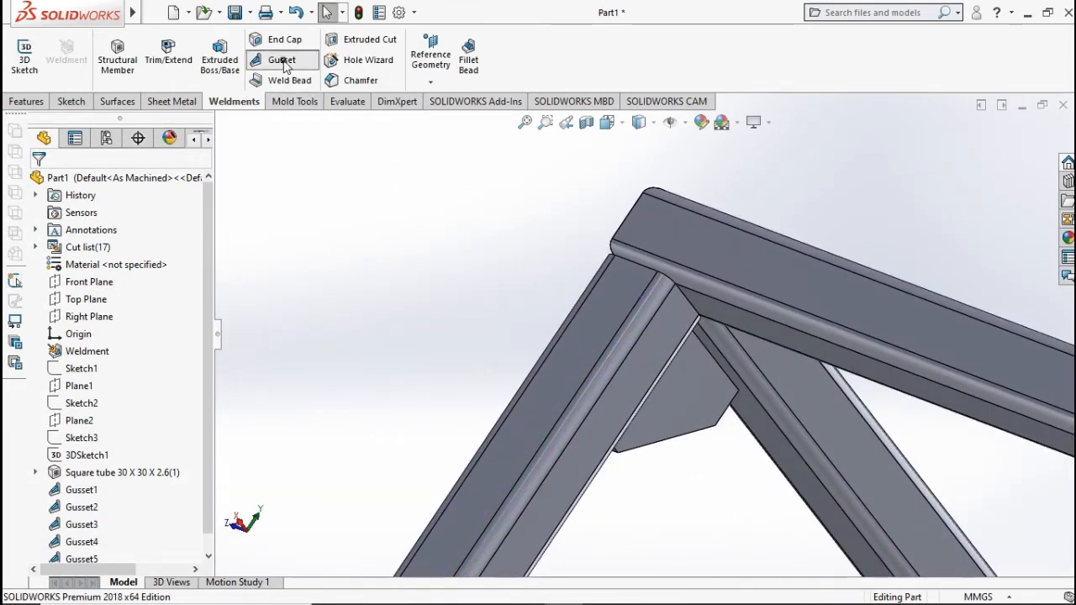
click(663, 337)
click(715, 320)
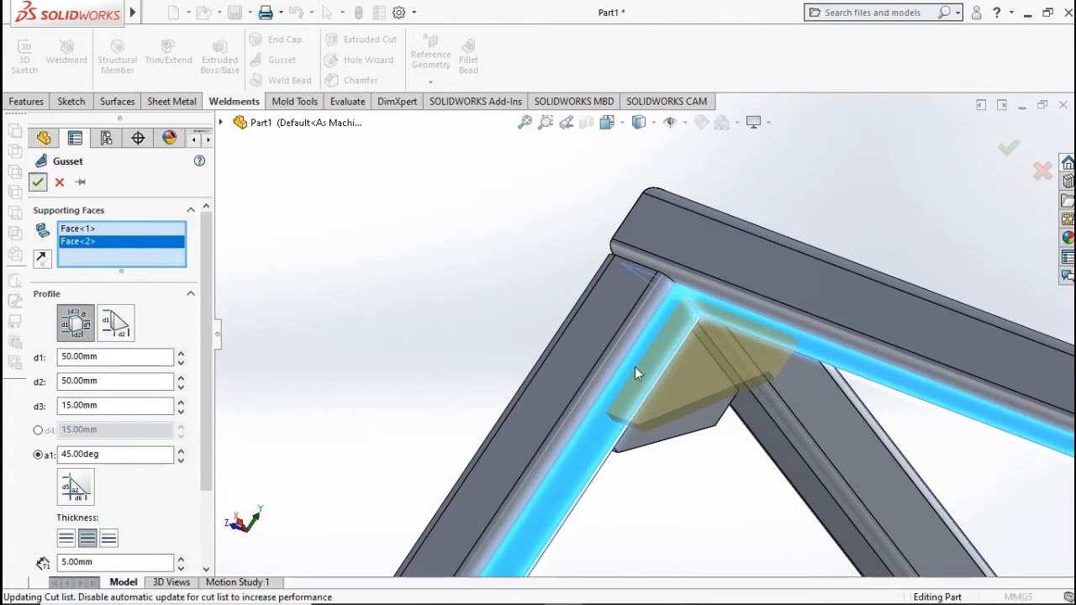
Add a 50 x 50 mm polygonal gusset at the fourth upper corner, between the top rail's underside and the leg's inner face.
scroll(918, 387, up, 4)
scroll(918, 395, down, 5)
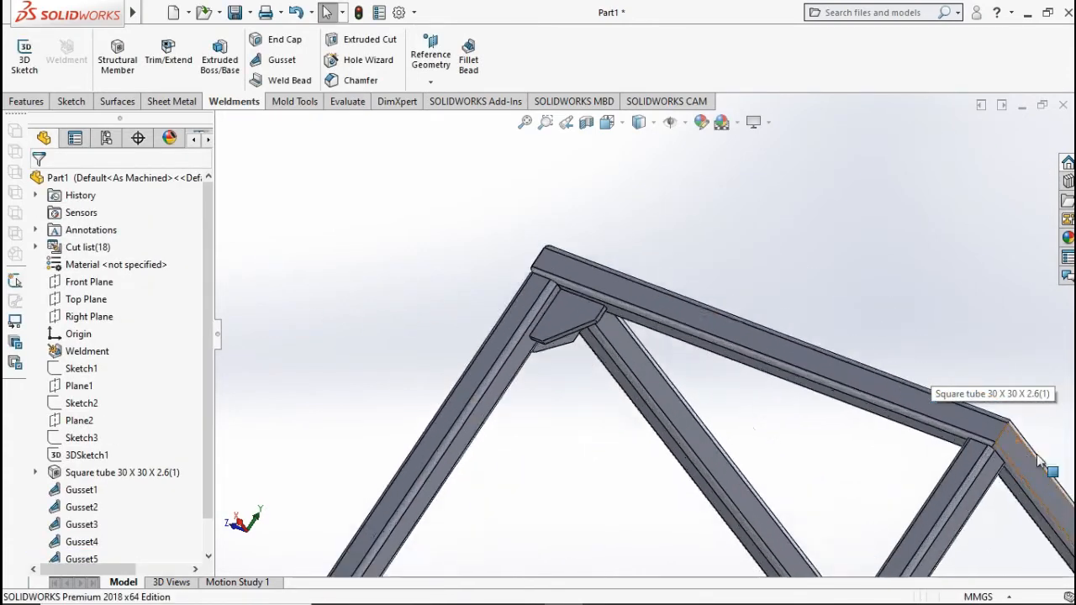
scroll(908, 442, down, 4)
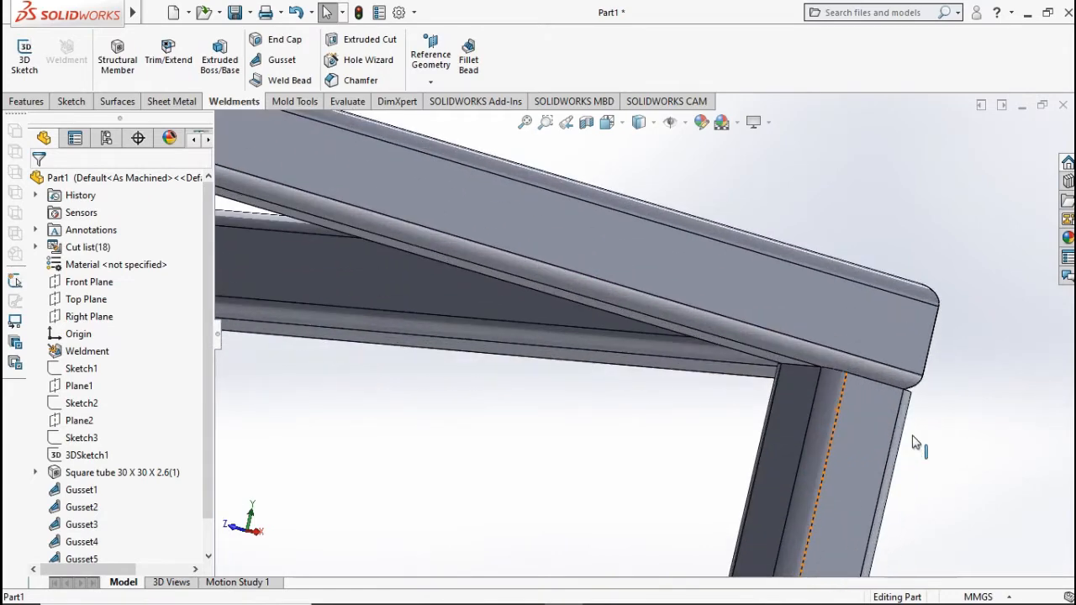
middle_drag(830, 356, 825, 304)
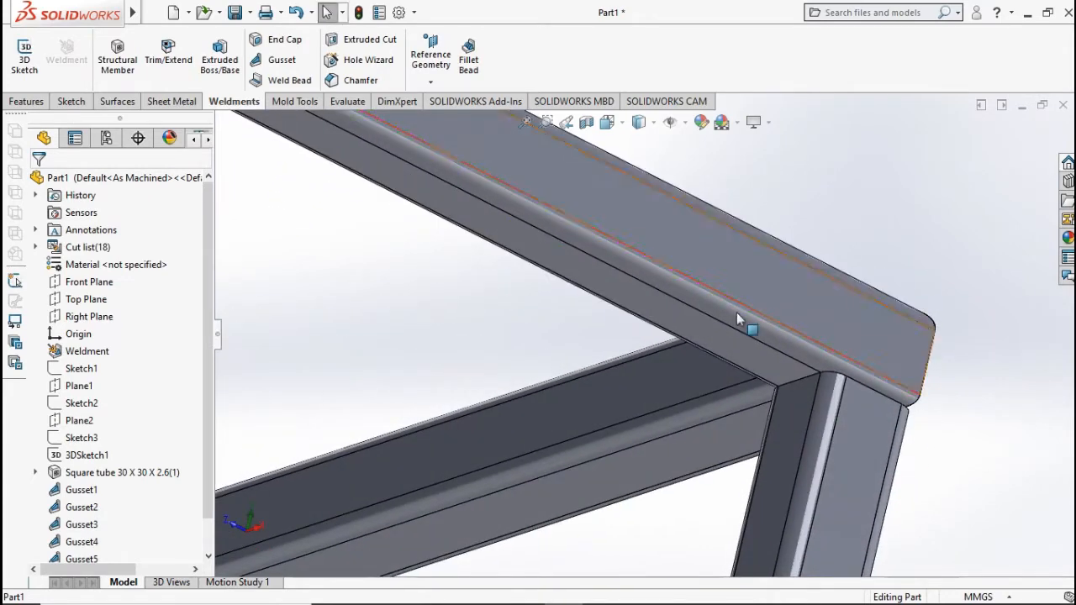
click(283, 60)
click(686, 316)
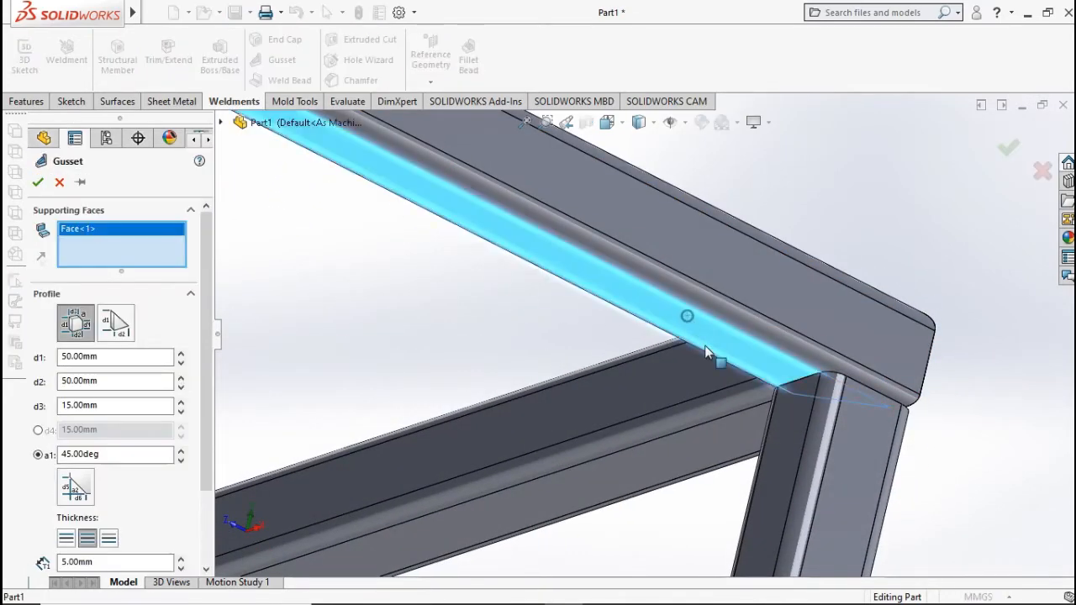
click(790, 420)
click(37, 183)
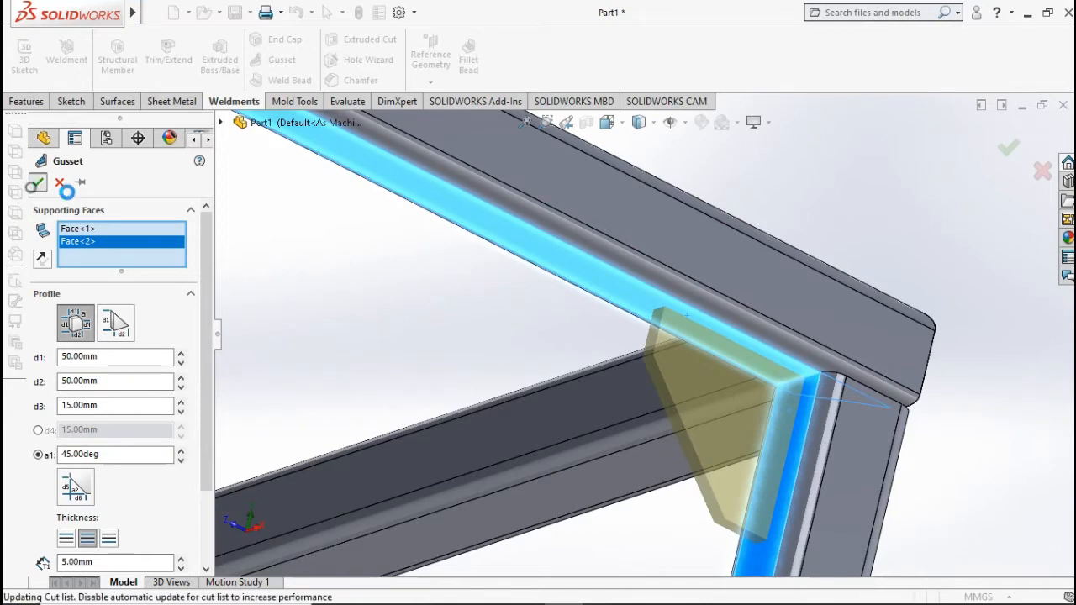
Add the second gusset at the fourth upper corner, between the leg's remaining inner face and the adjoining top rail's underside.
middle_drag(877, 377, 615, 329)
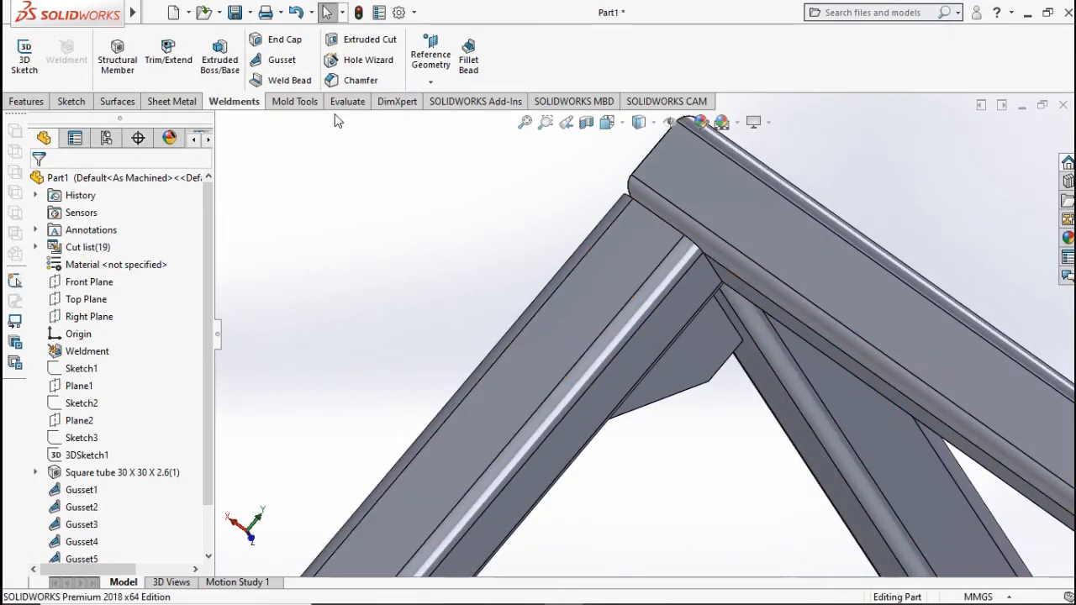
click(284, 64)
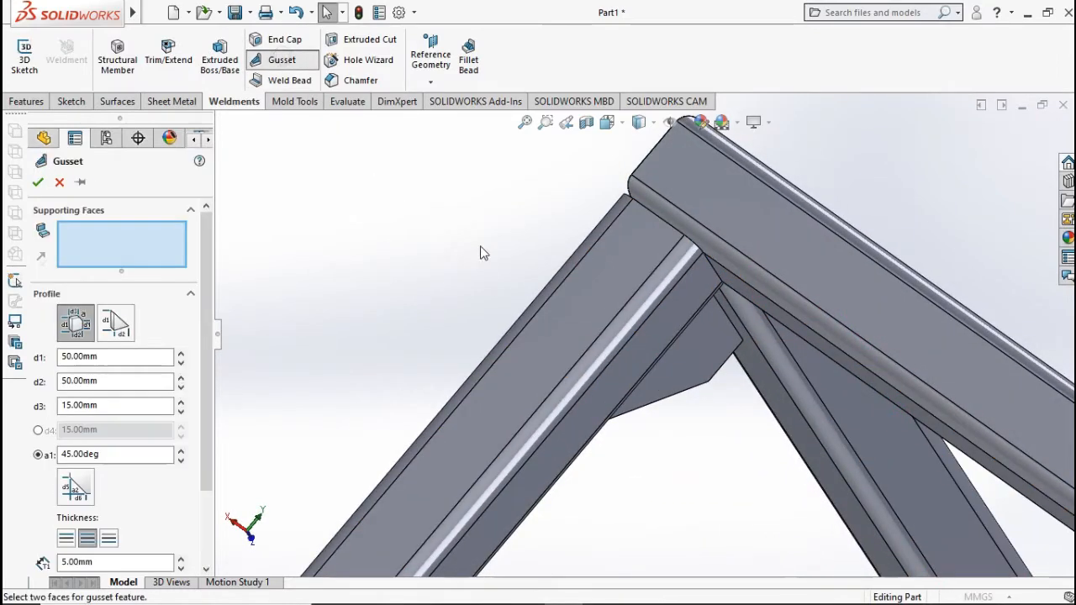
click(671, 323)
middle_drag(753, 328, 755, 294)
click(754, 294)
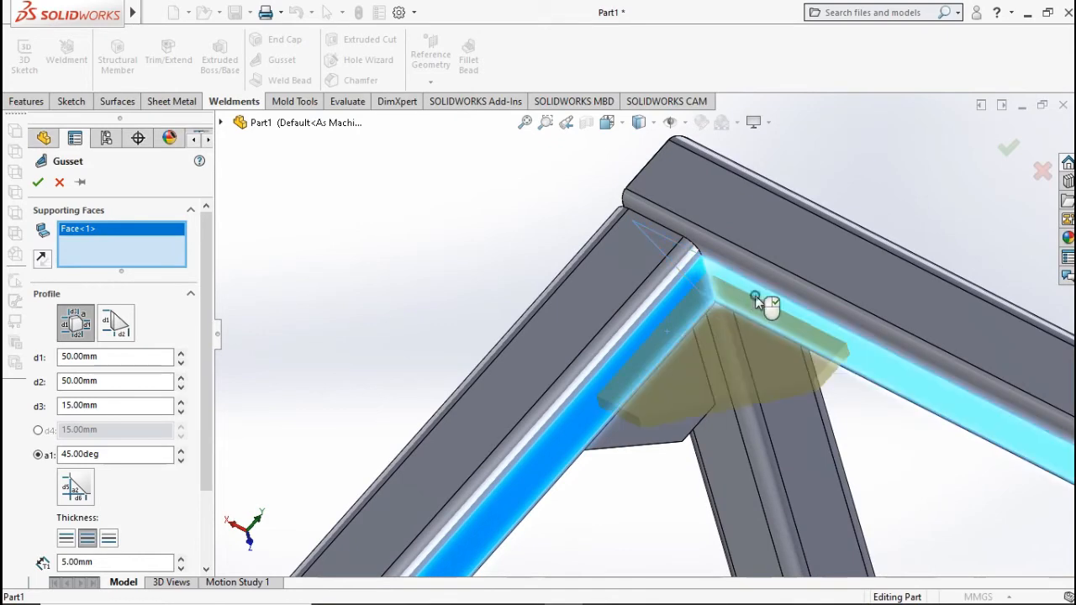
click(38, 183)
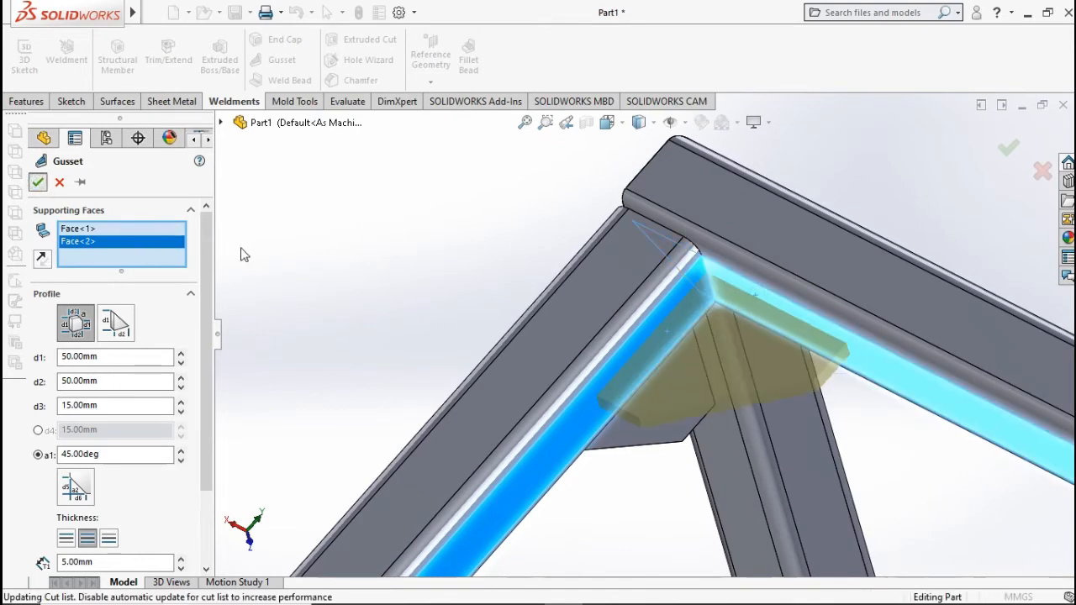
key(ctrl+7)
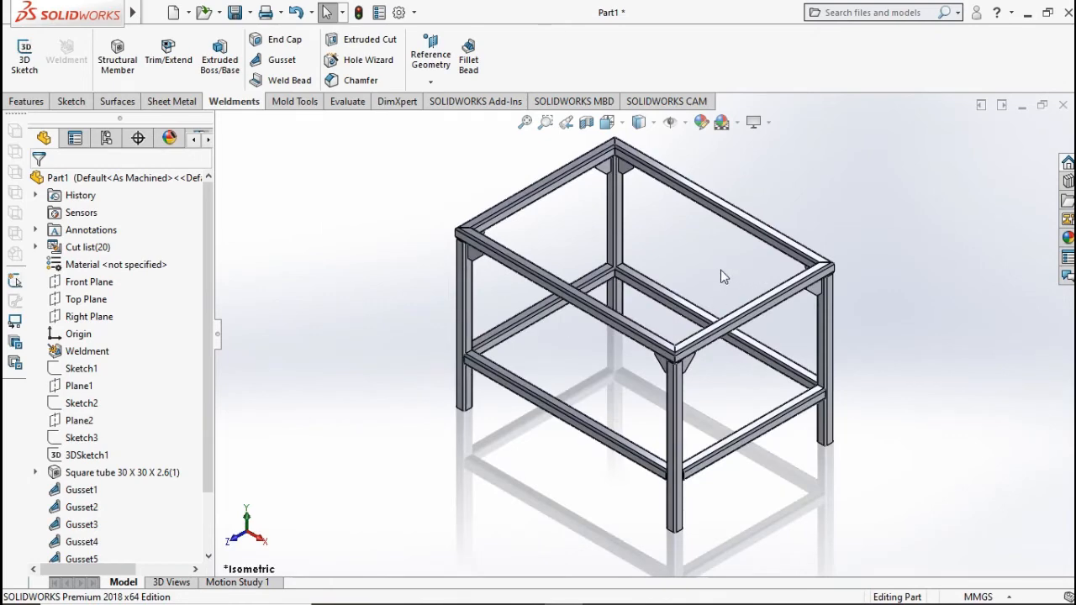
Start a fillet bead at a gusseted upper corner, with the full-length type and a 2 mm fillet size.
scroll(524, 240, down, 10)
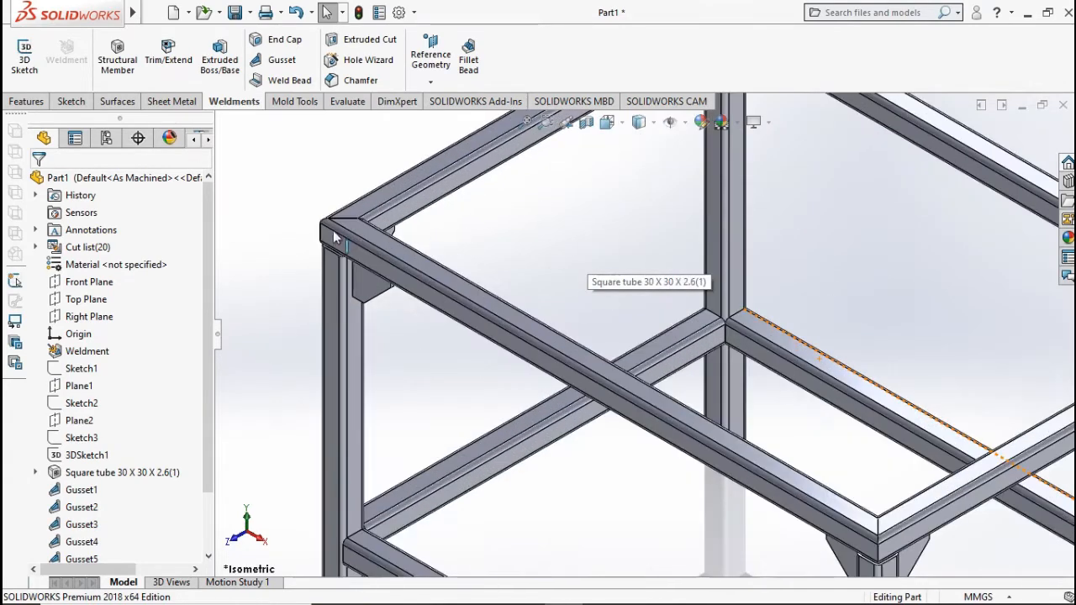
middle_drag(581, 309, 590, 246)
scroll(522, 287, down, 2)
click(468, 59)
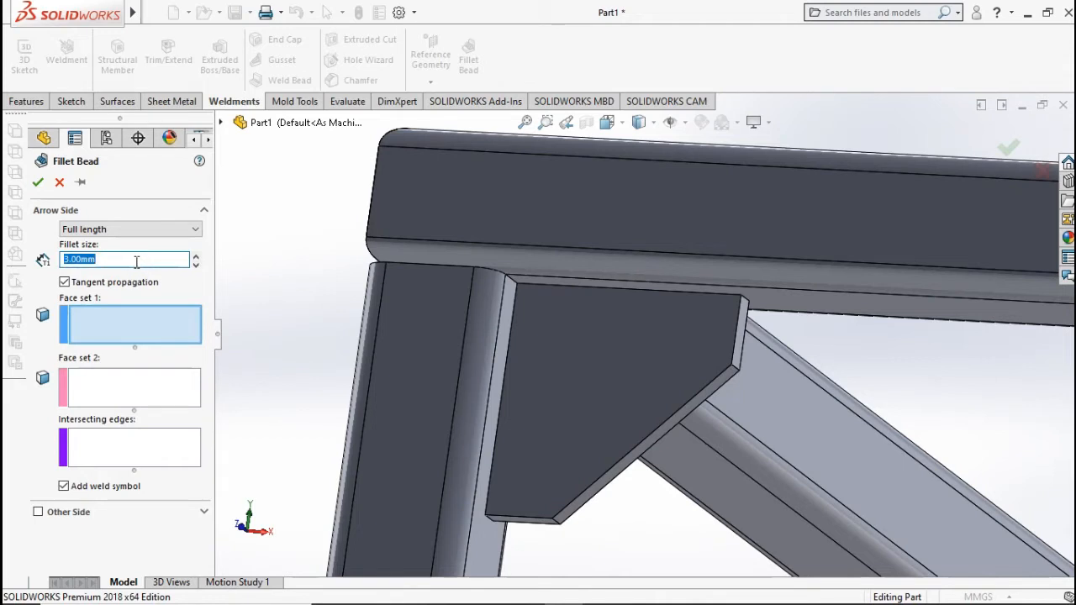
click(193, 230)
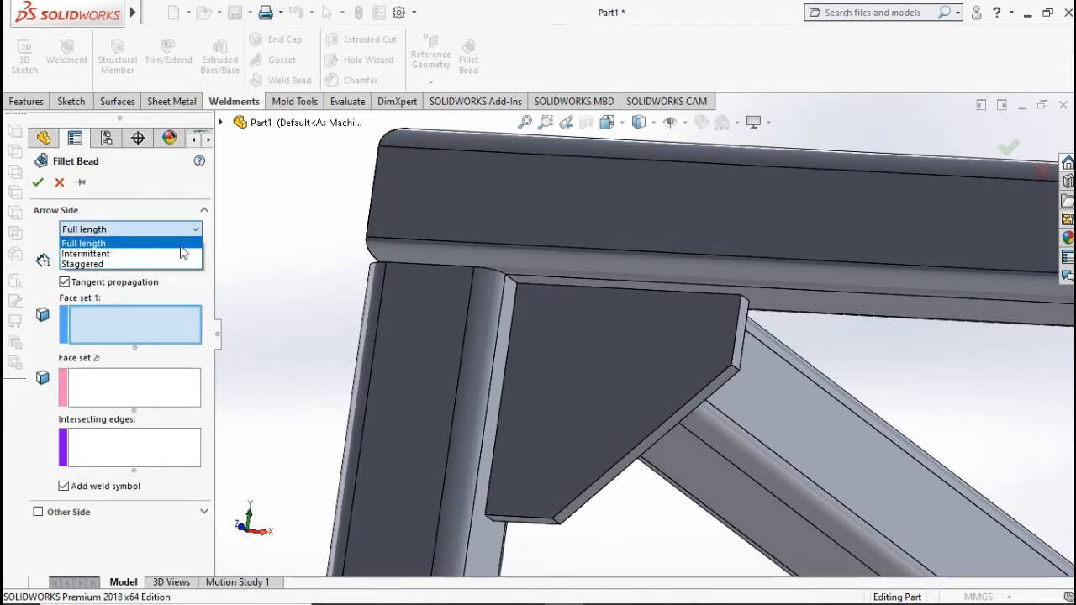
click(180, 243)
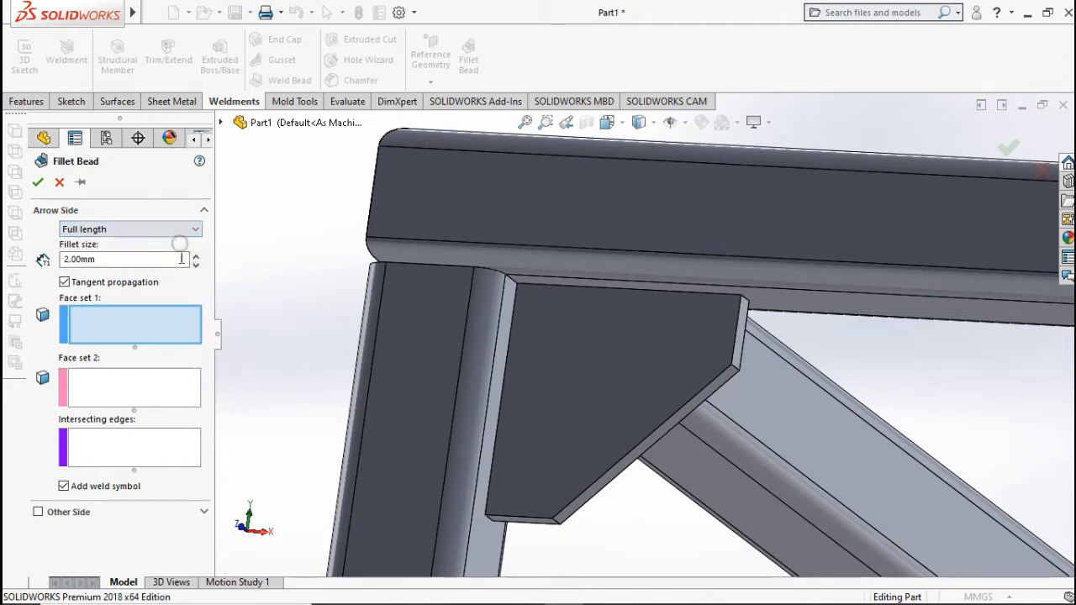
click(544, 373)
middle_drag(548, 353, 539, 295)
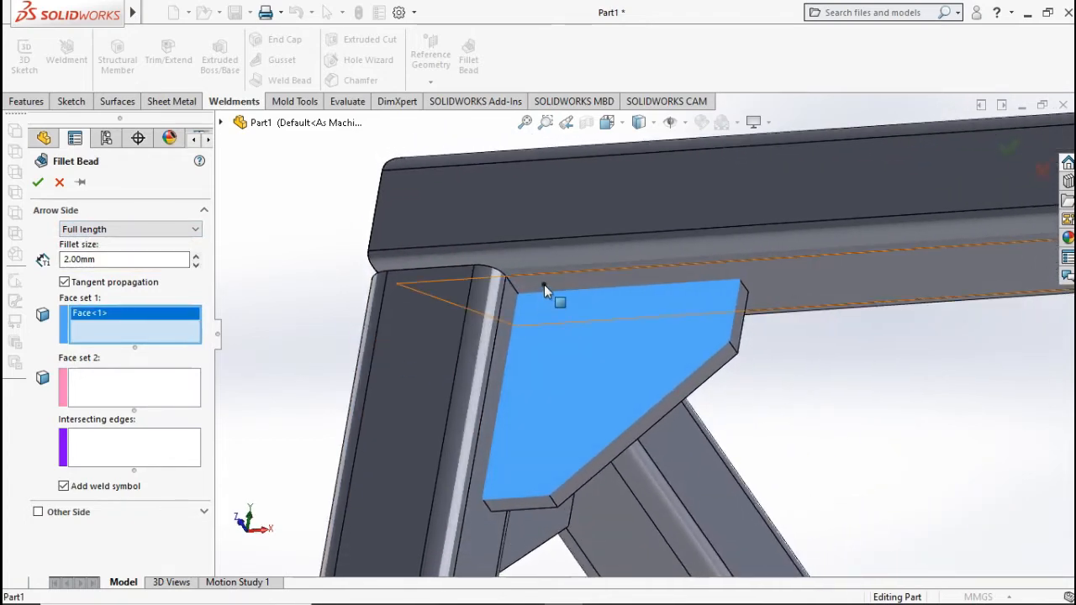
click(544, 284)
click(499, 335)
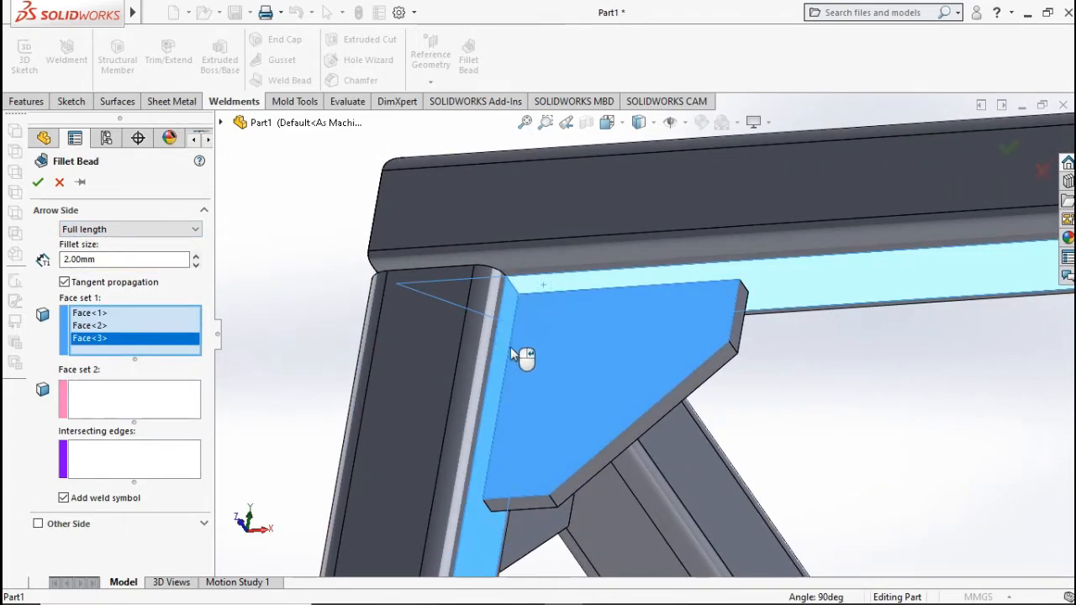
right_click(138, 338)
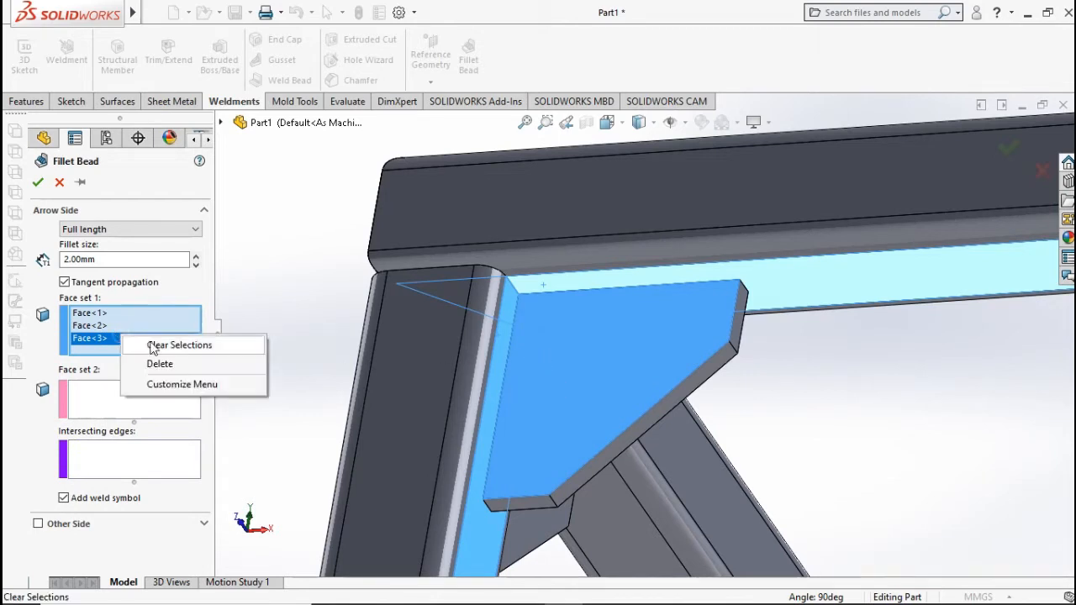
click(173, 344)
Assign the gusset's broad face to face set 1 and the adjoining top rail and leg faces to face set 2.
click(530, 330)
click(163, 400)
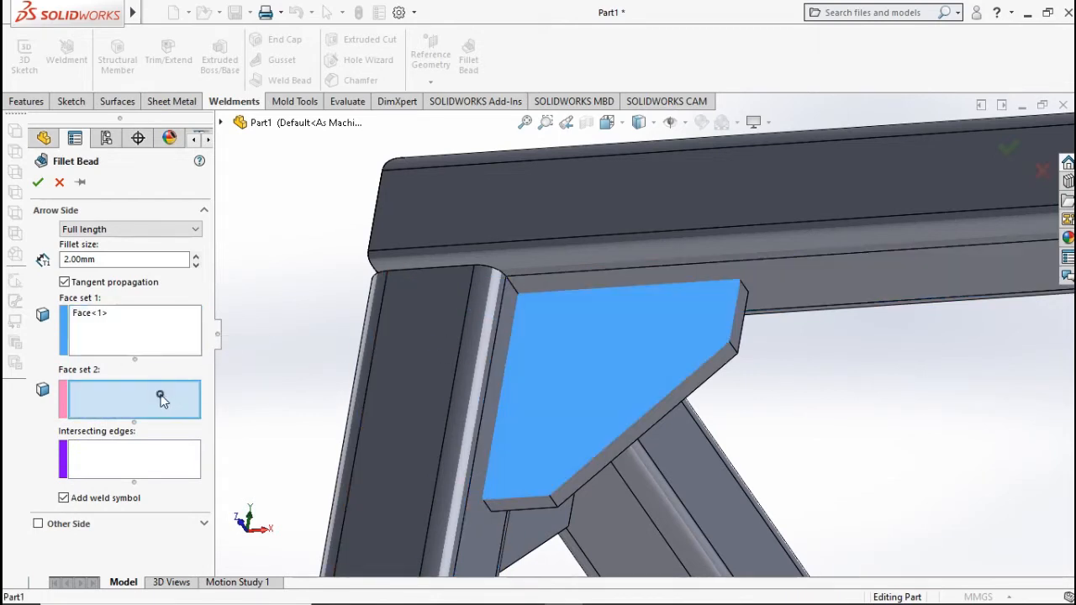
click(569, 283)
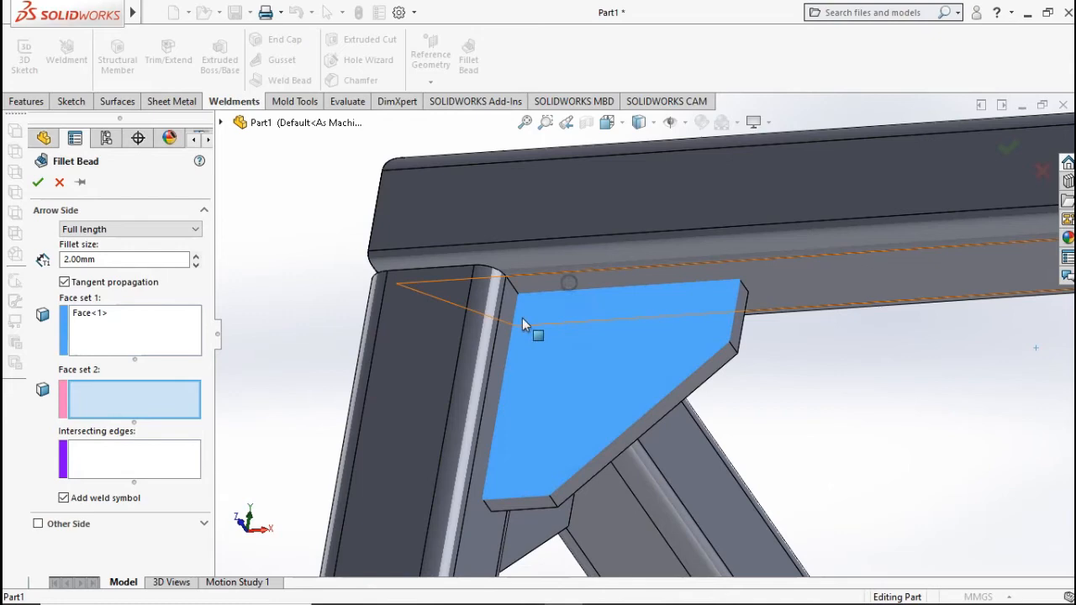
click(497, 359)
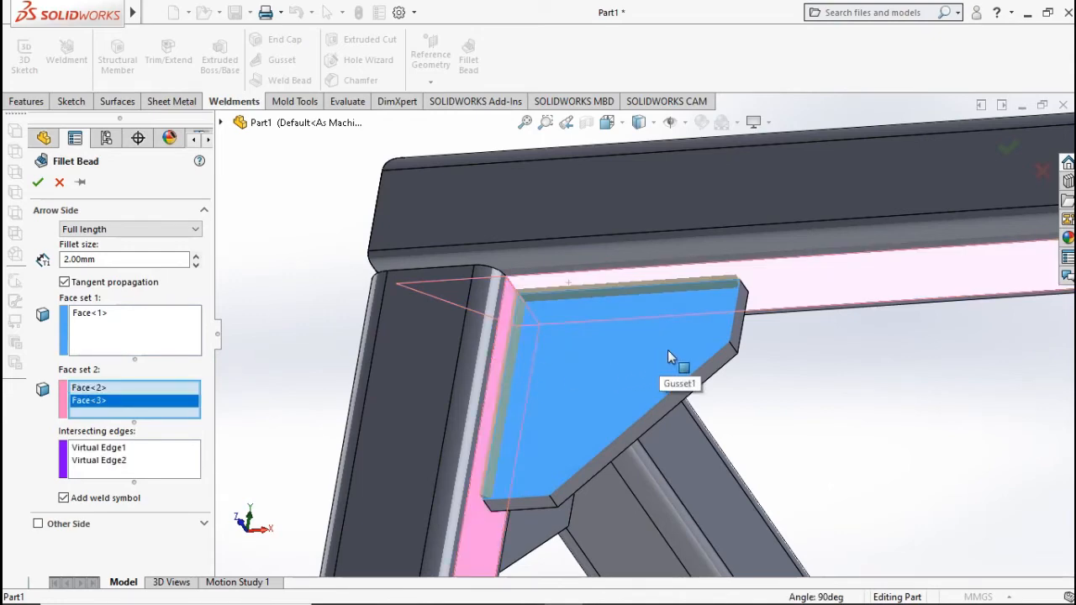
Add the gusset's opposite broad face to face set 1 and create the fillet bead along both sides.
middle_drag(667, 343, 584, 249)
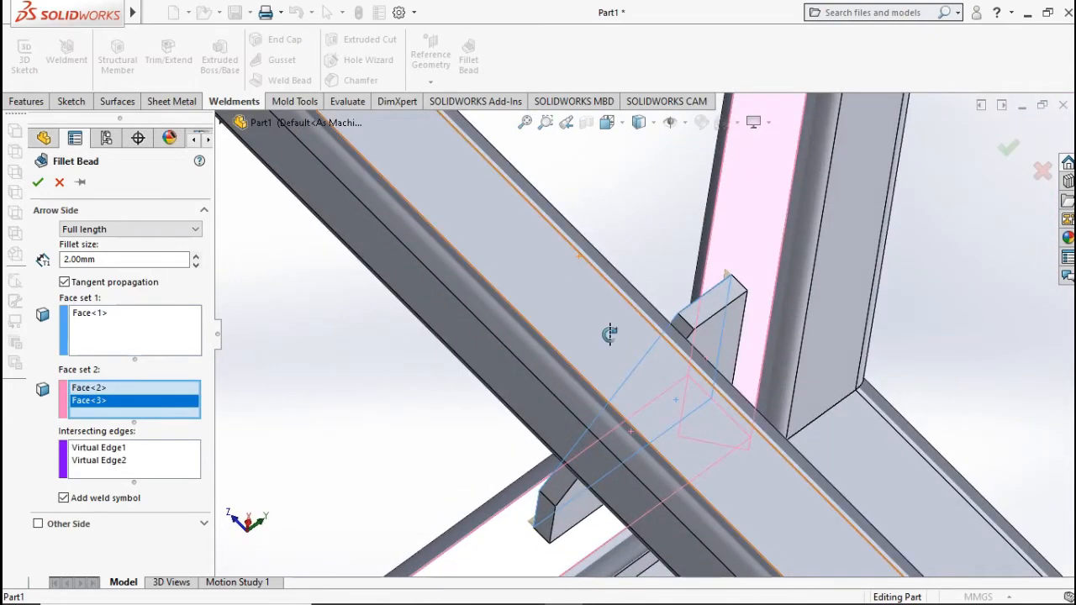
middle_drag(608, 335, 423, 183)
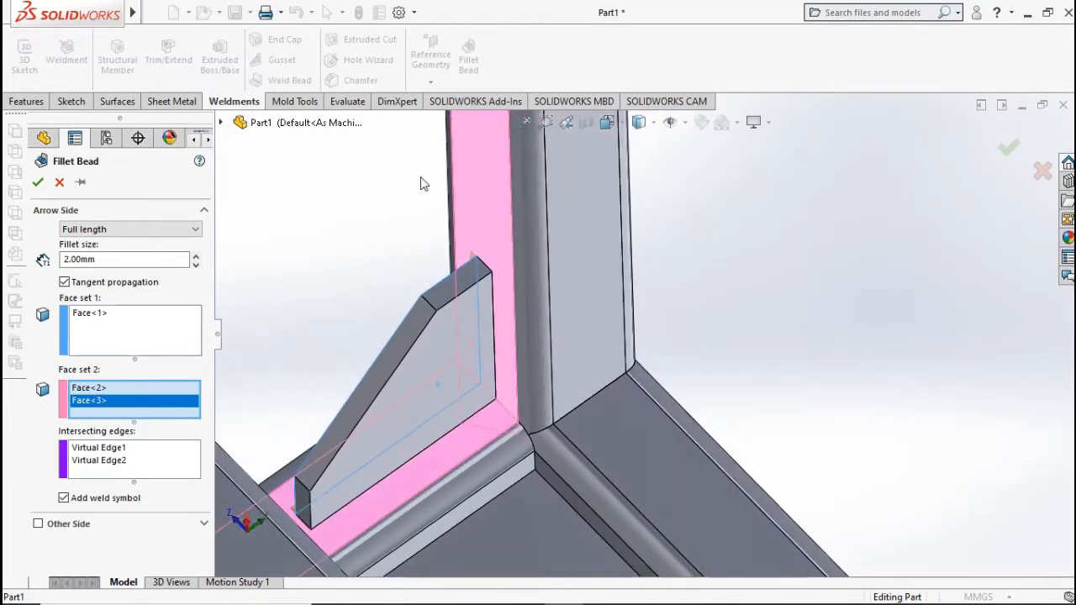
click(105, 321)
click(420, 383)
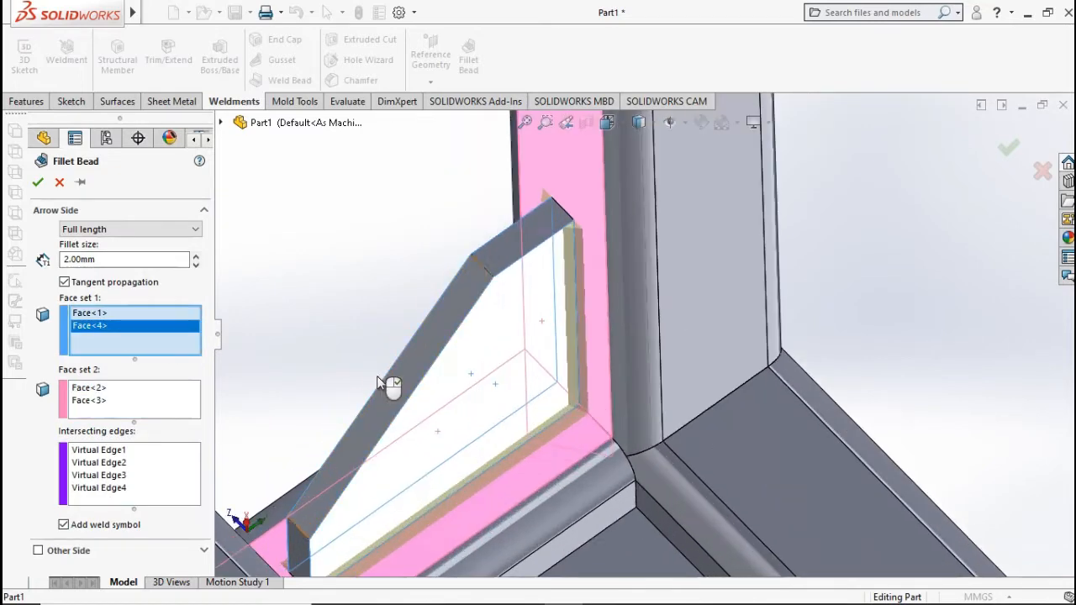
scroll(380, 384, down, 2)
scroll(377, 377, up, 3)
middle_drag(358, 321, 421, 397)
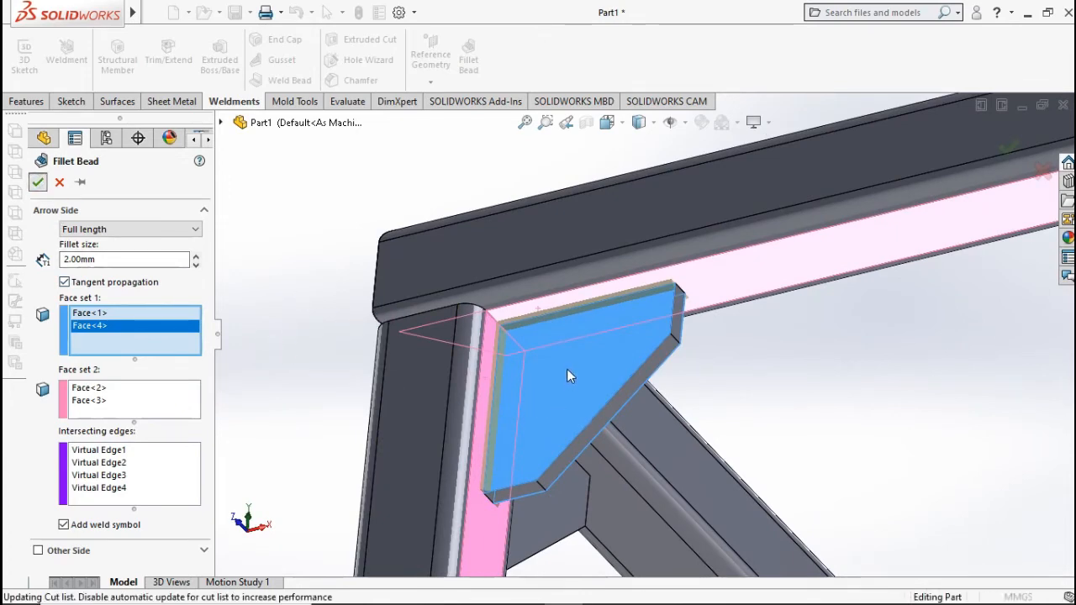
Set up a 2 mm full-length fillet bead on the same corner's other gusset, between its broad face and the adjoining rail and leg faces.
scroll(570, 337, down, 5)
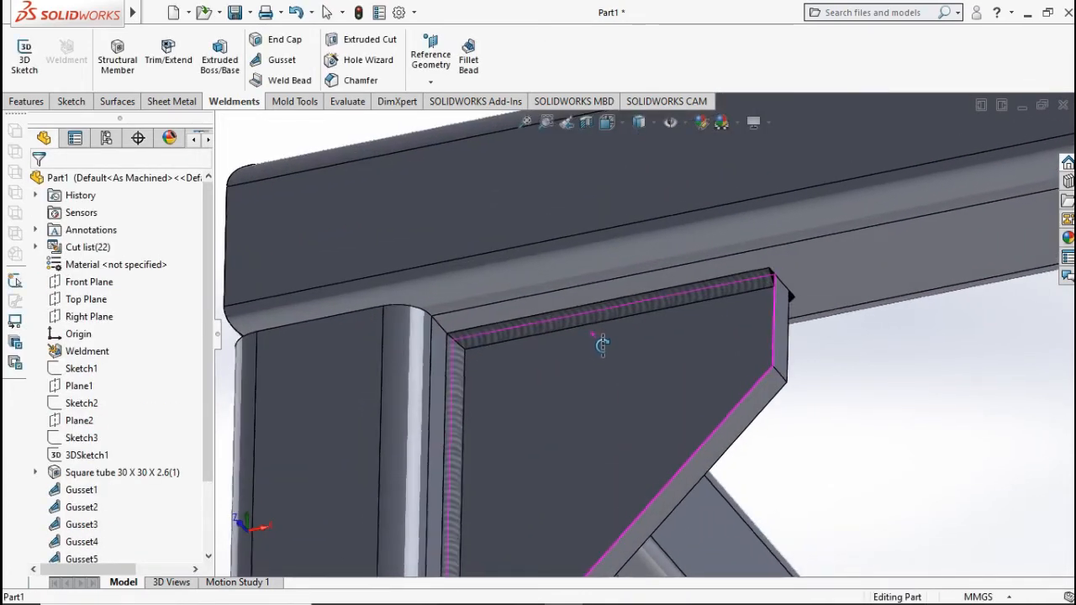
middle_drag(603, 344, 550, 301)
scroll(626, 426, up, 5)
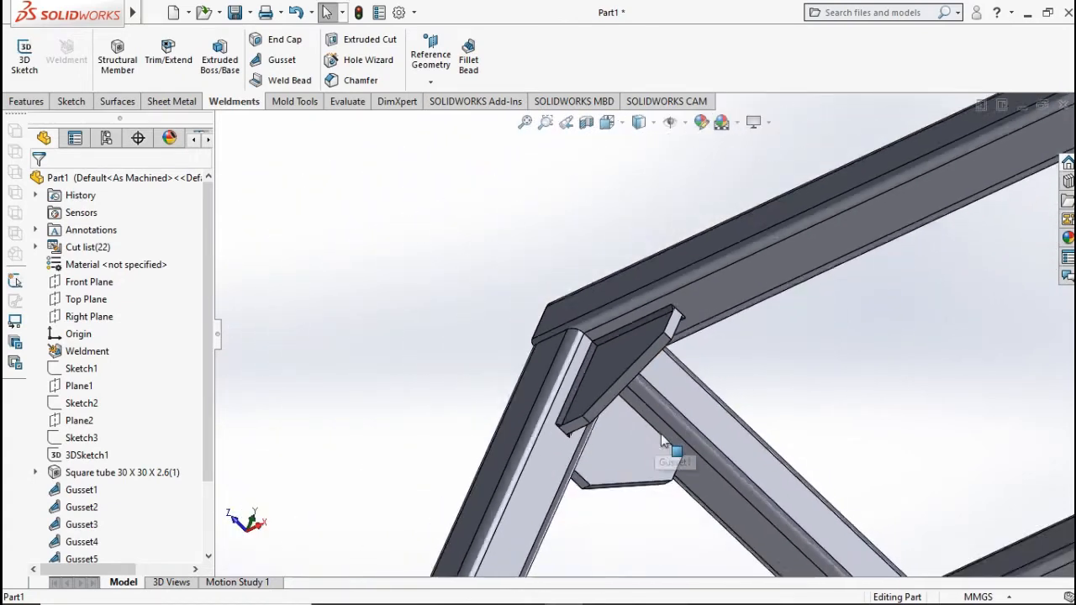
middle_drag(661, 439, 700, 412)
scroll(588, 370, down, 8)
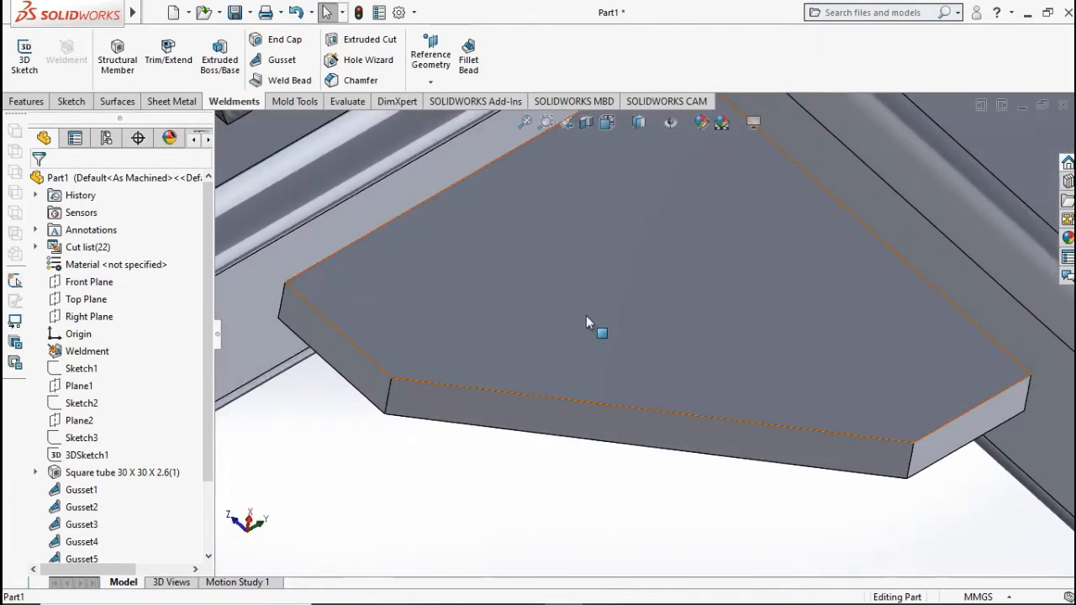
ctrl+middle_drag(588, 320, 586, 442)
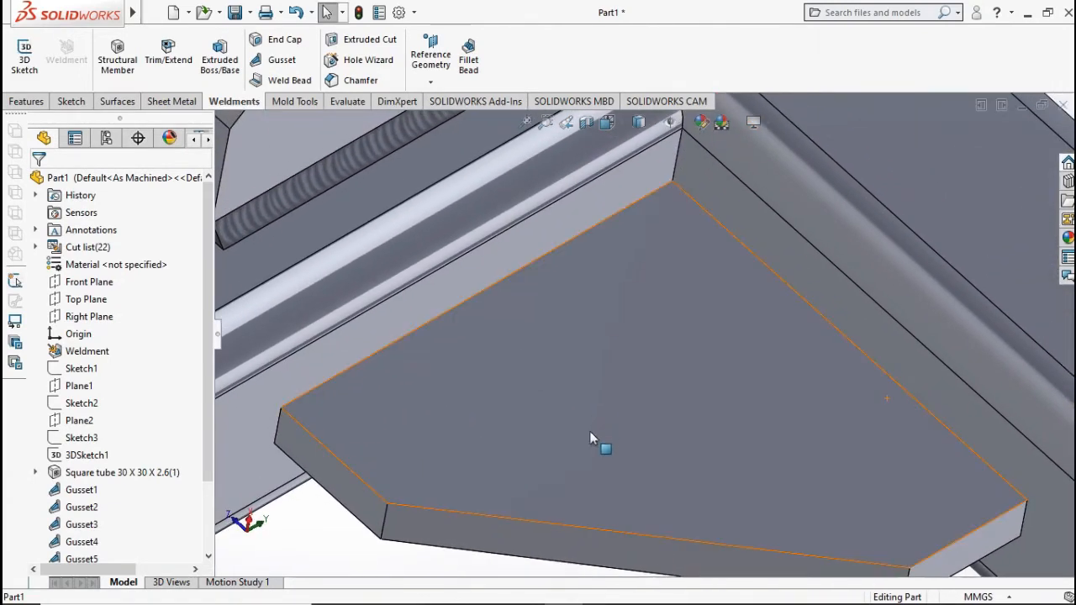
click(468, 61)
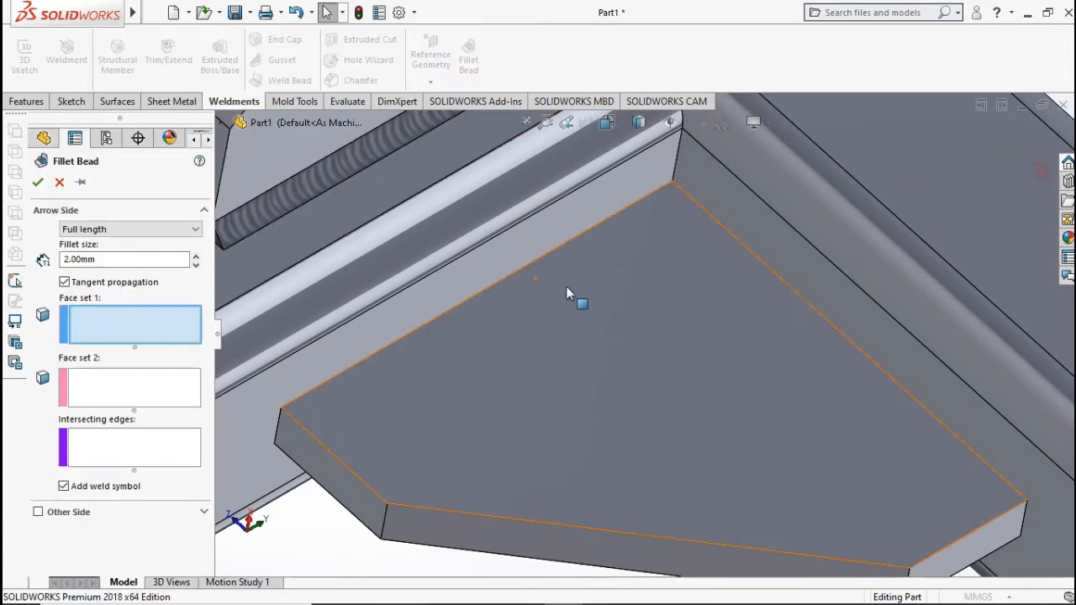
click(607, 351)
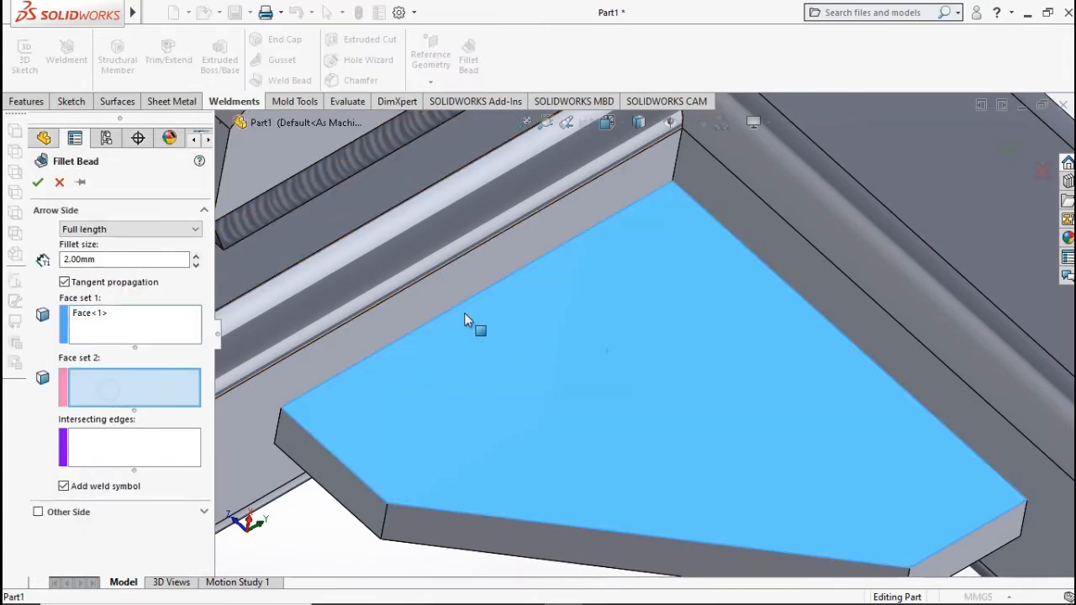
click(750, 248)
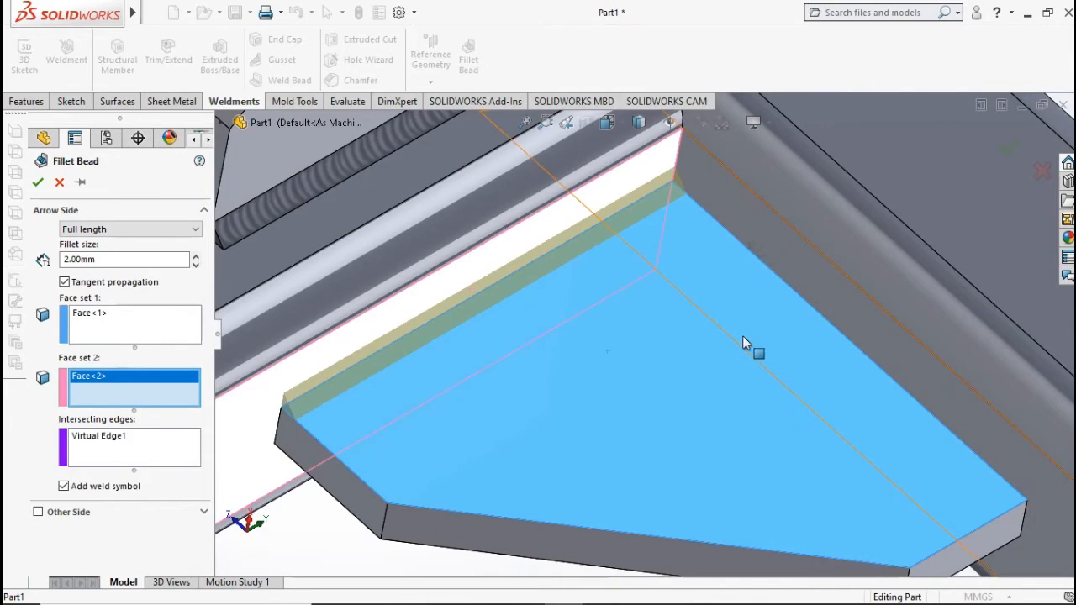
Include the second gusset's opposite broad face in face set 1 and create its fillet bead.
middle_drag(689, 445, 678, 164)
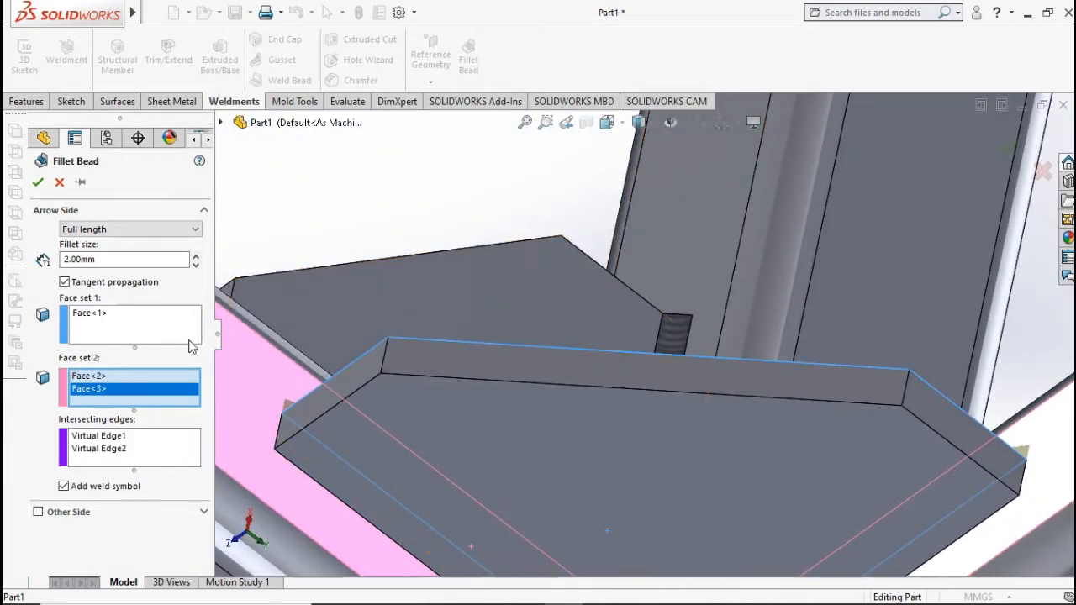
click(157, 330)
click(541, 451)
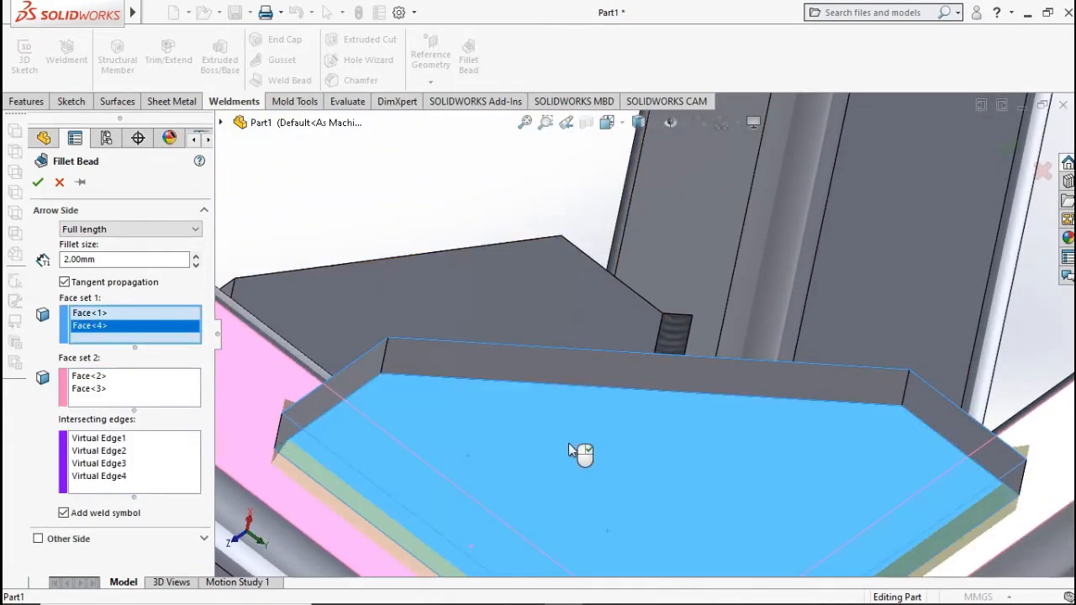
middle_drag(569, 444, 570, 454)
scroll(570, 447, up, 2)
scroll(570, 447, down, 1)
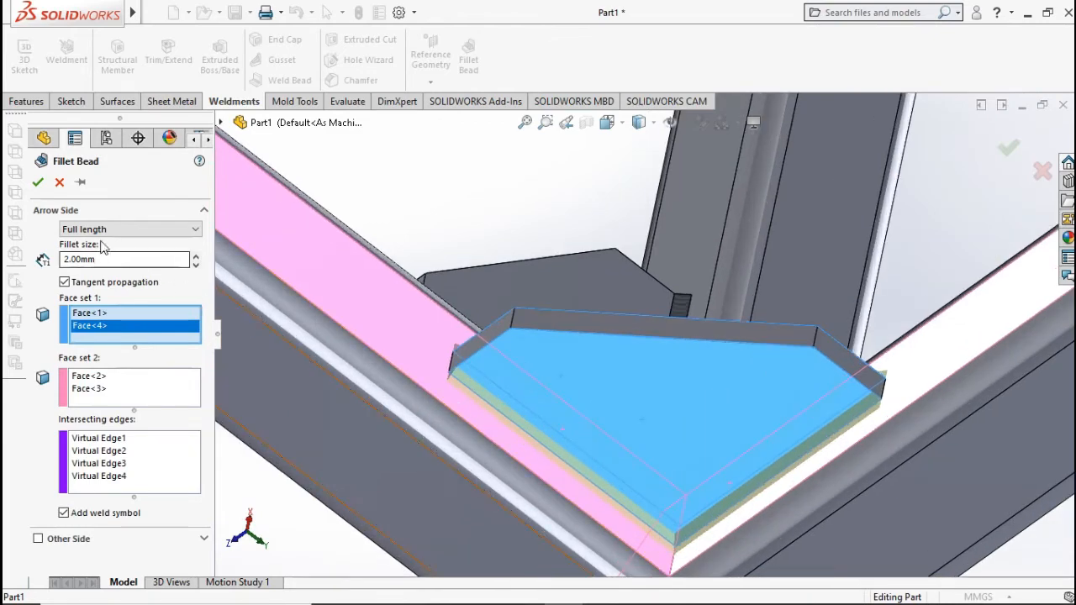
click(38, 183)
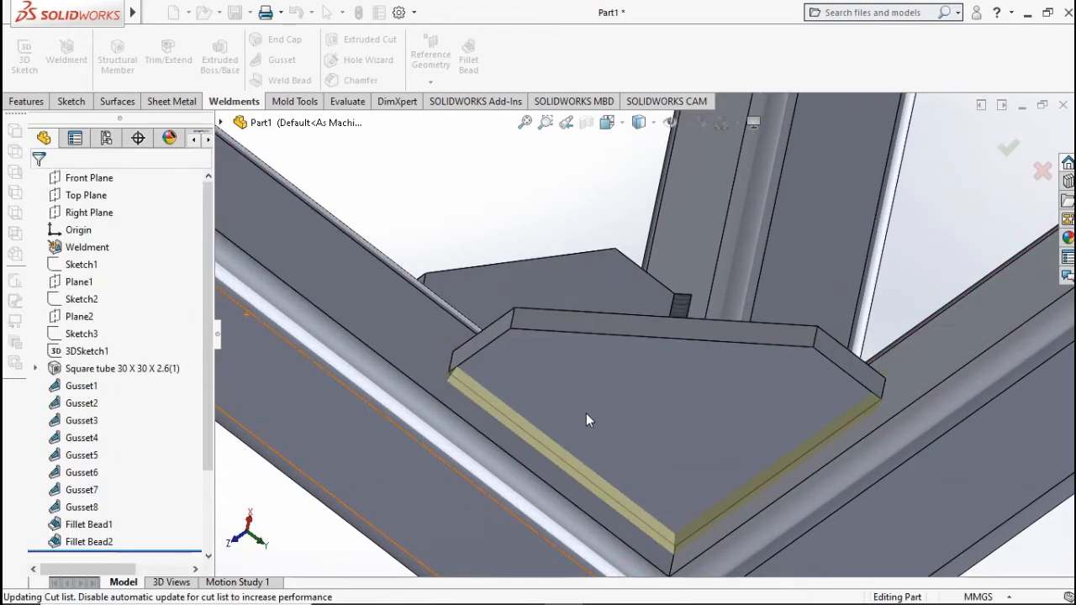
Examine the welded corner and the whole frame, and find an unwelded gusset at another upper corner.
scroll(617, 432, up, 2)
scroll(618, 431, down, 2)
scroll(617, 432, up, 5)
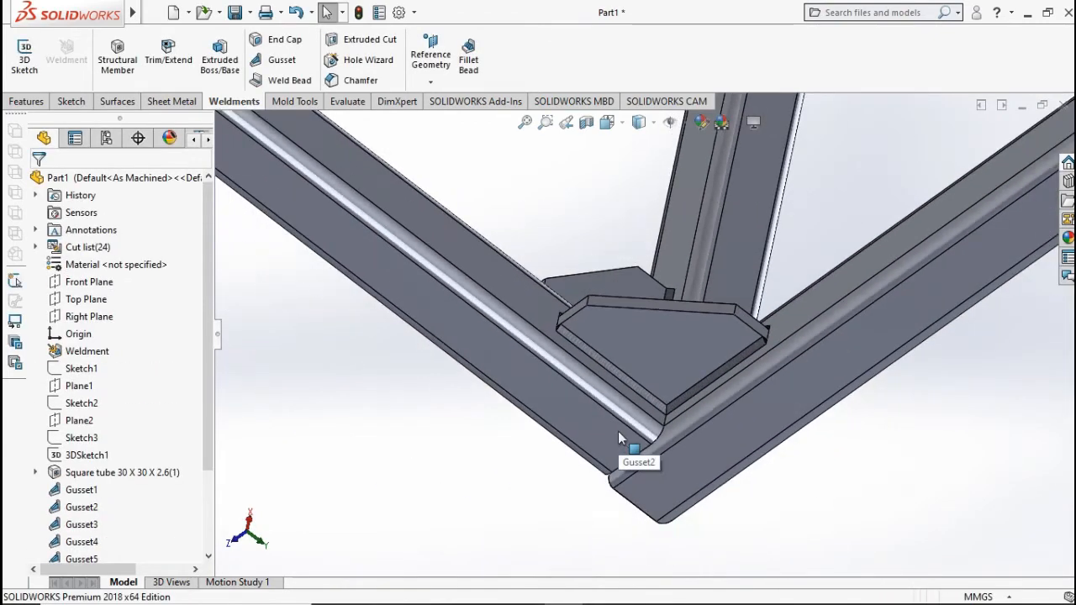
middle_drag(659, 444, 645, 326)
scroll(721, 388, up, 5)
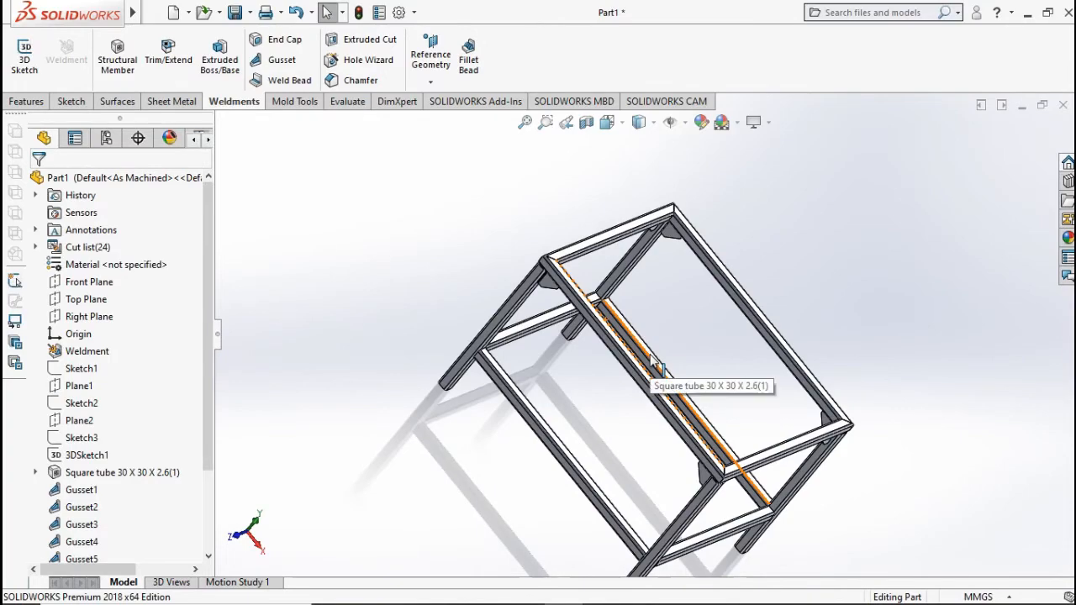
key(ctrl+7)
scroll(670, 363, down, 6)
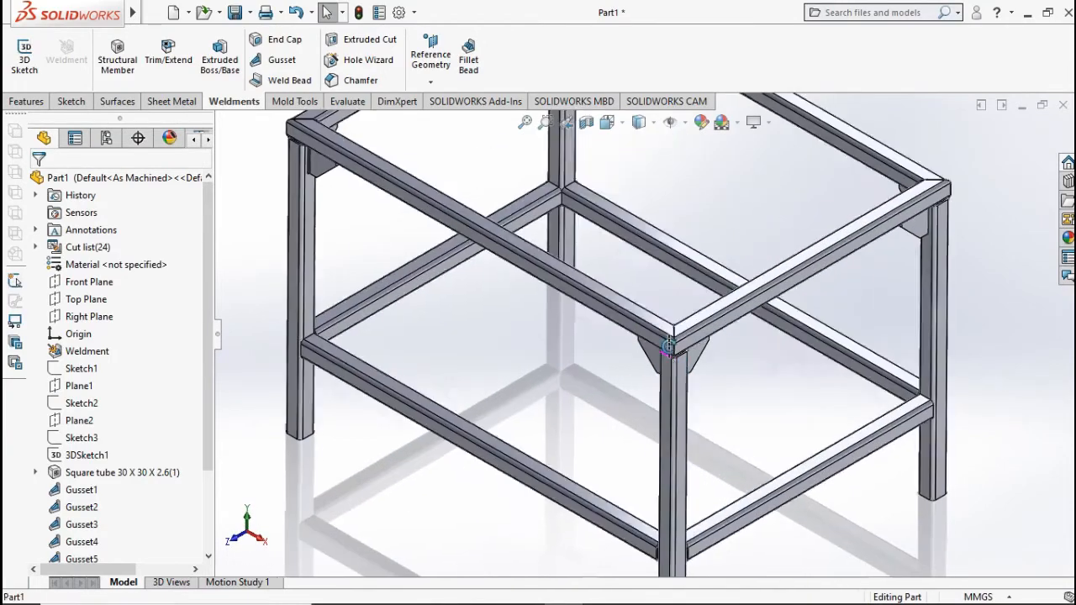
middle_drag(668, 346, 683, 306)
scroll(652, 349, down, 1)
middle_drag(563, 302, 578, 240)
scroll(697, 393, down, 4)
middle_drag(660, 347, 696, 327)
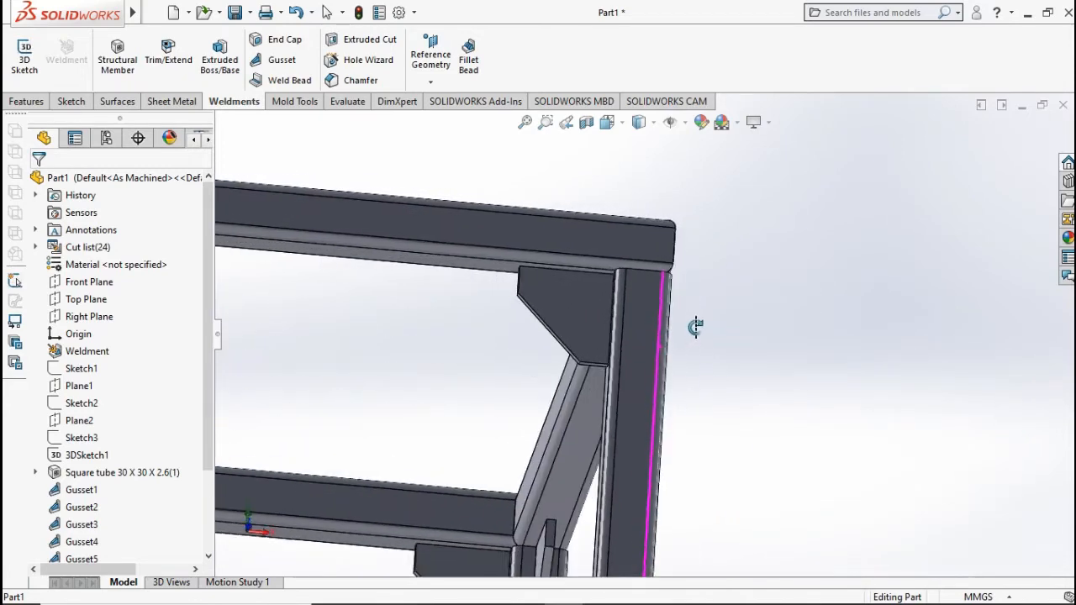
scroll(593, 339, down, 5)
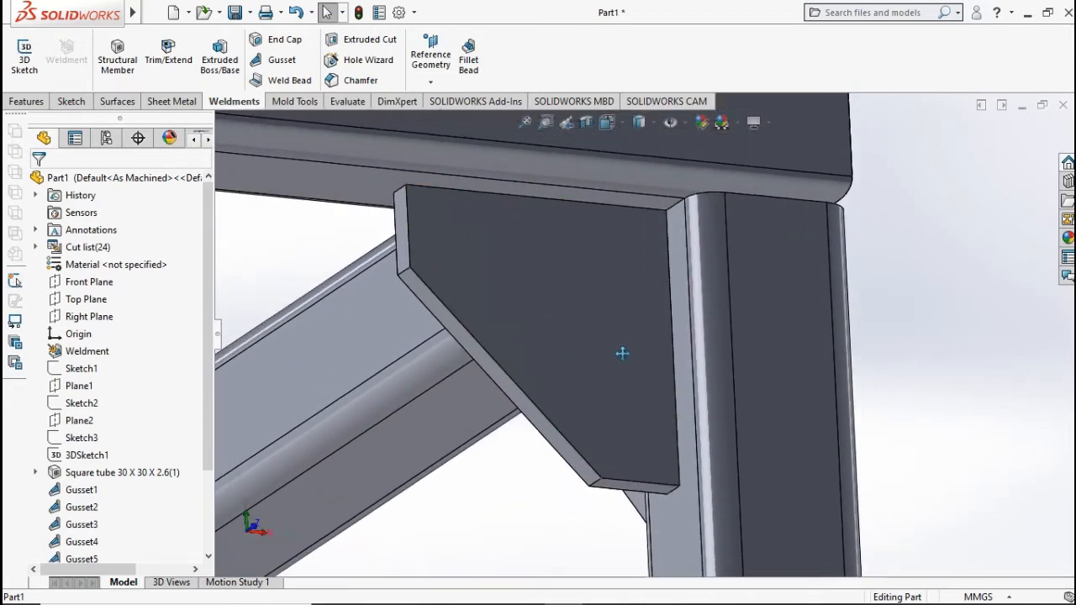
Set up a 2 mm full-length fillet bead between the unwelded gusset's broad face and the adjoining rail and leg faces.
ctrl+middle_drag(622, 354, 624, 361)
click(468, 61)
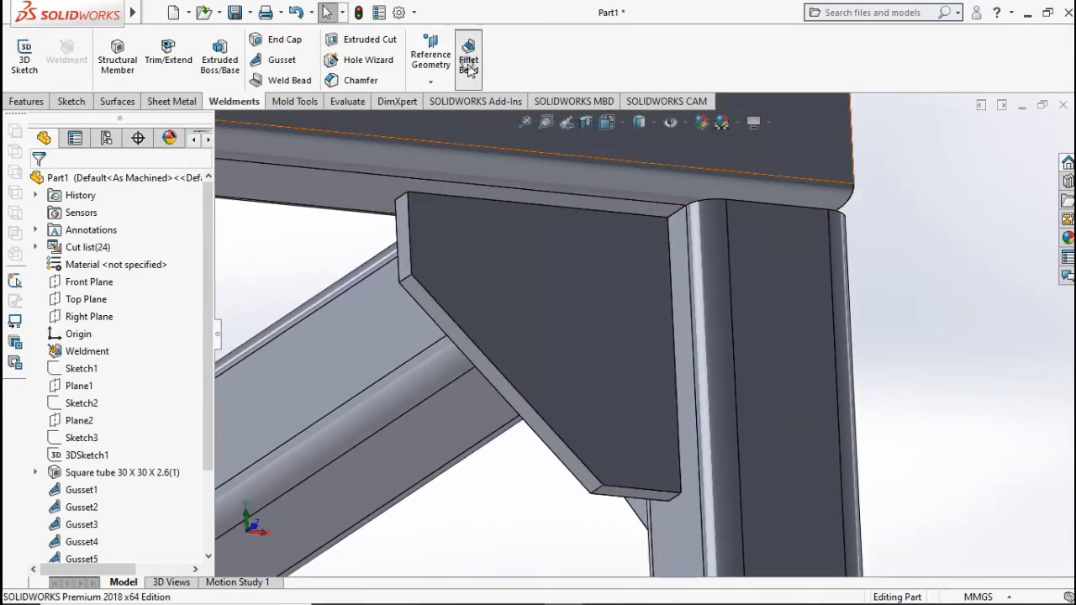
click(533, 291)
middle_drag(624, 322, 679, 297)
click(672, 290)
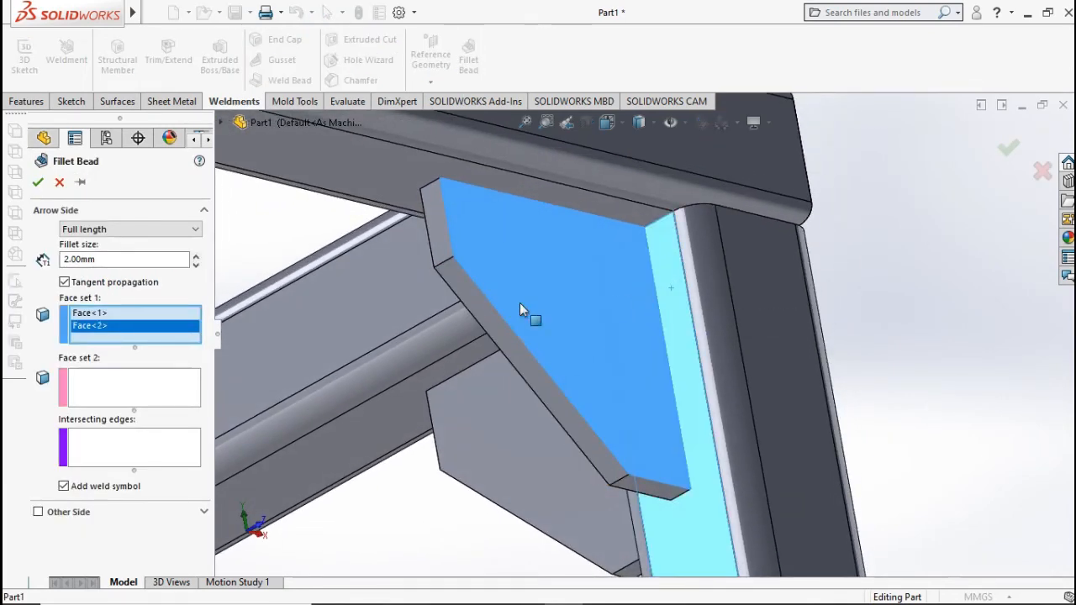
right_click(156, 329)
click(175, 353)
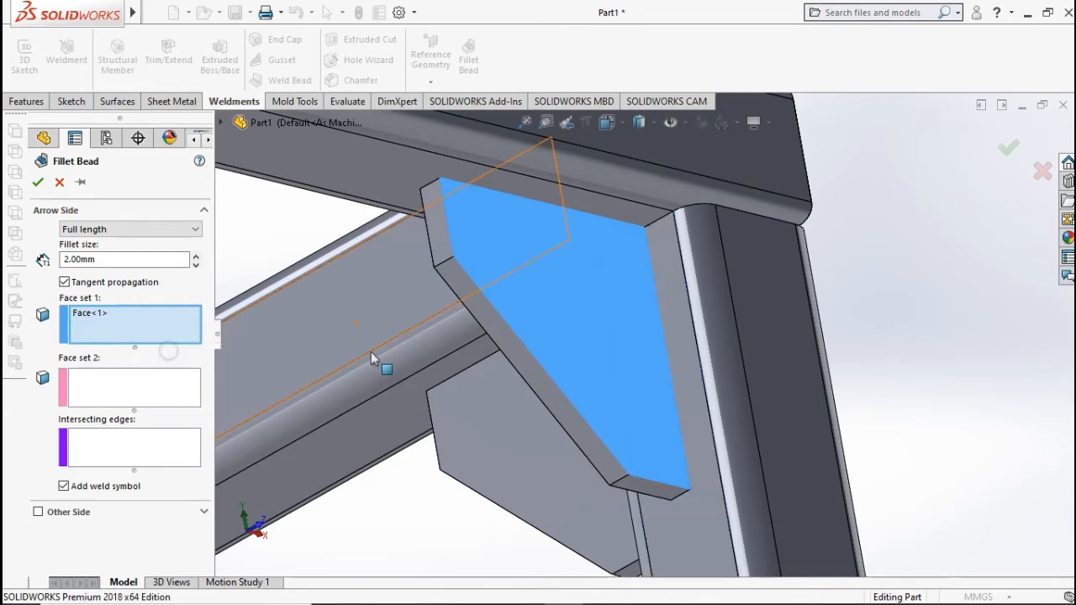
click(150, 385)
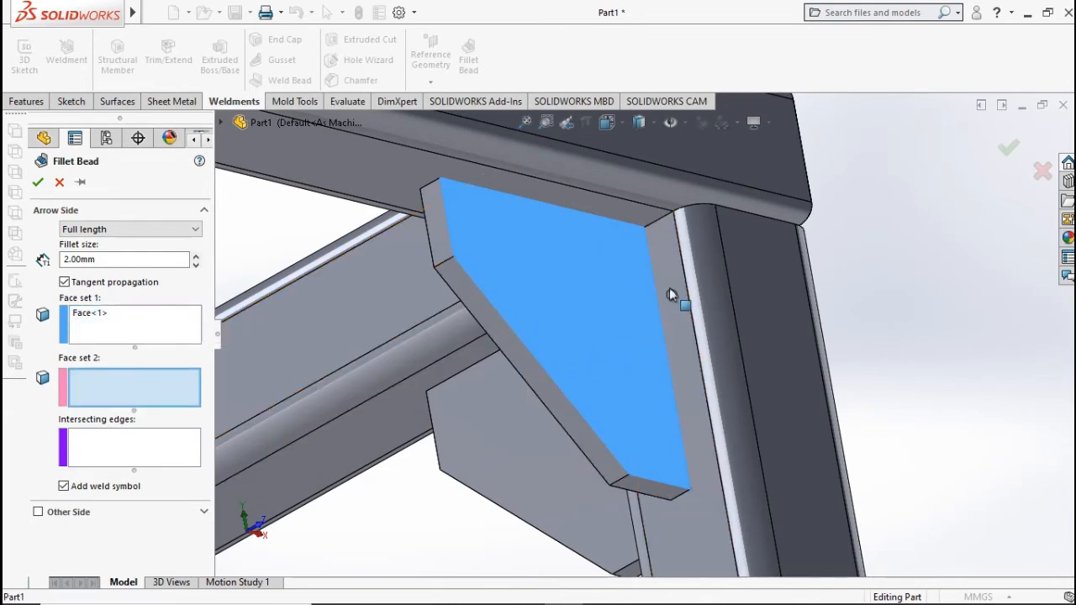
click(643, 245)
click(609, 211)
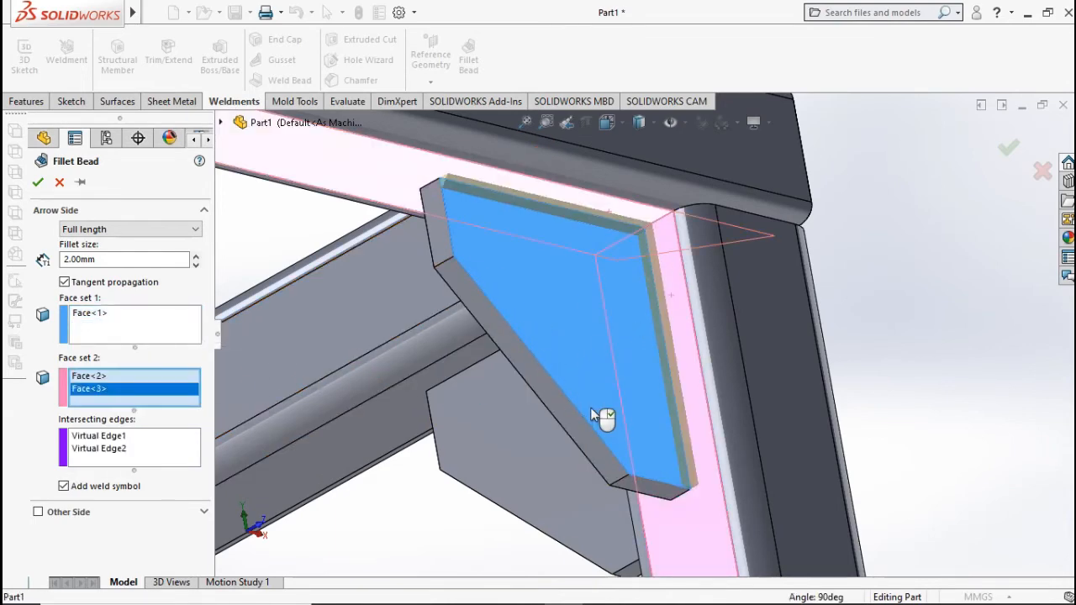
Add this gusset's opposite broad face to face set 1 and create its fillet bead along both sides.
middle_drag(596, 417, 636, 344)
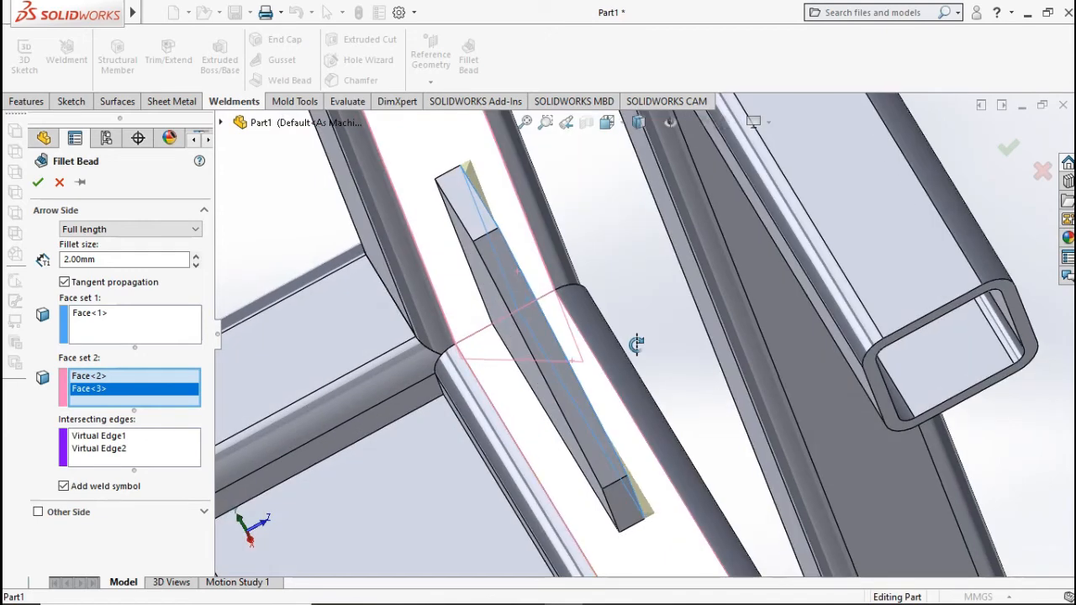
click(137, 317)
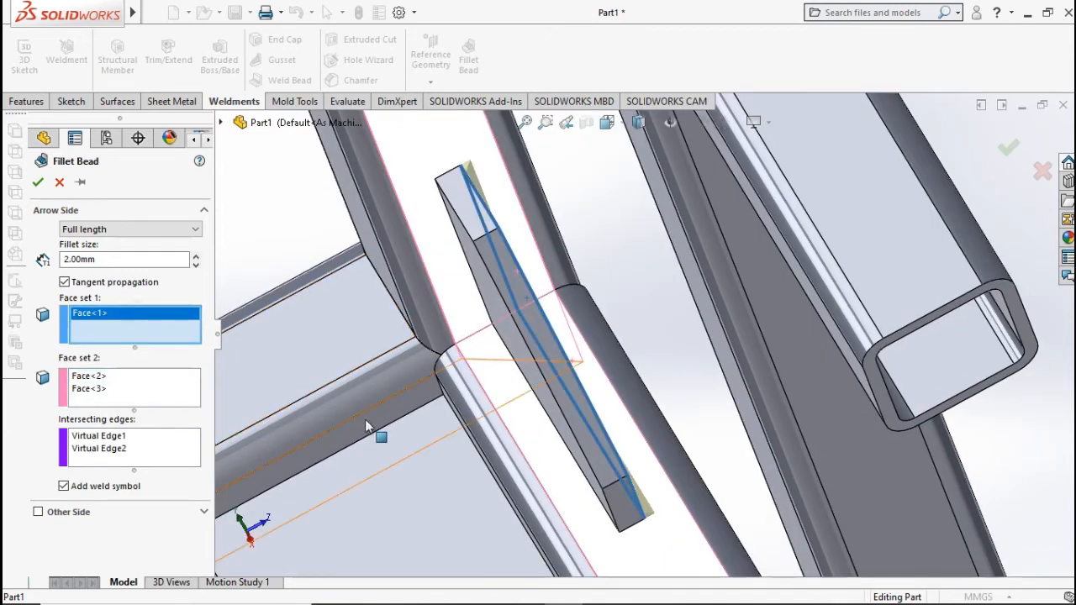
middle_drag(531, 377, 521, 346)
click(521, 346)
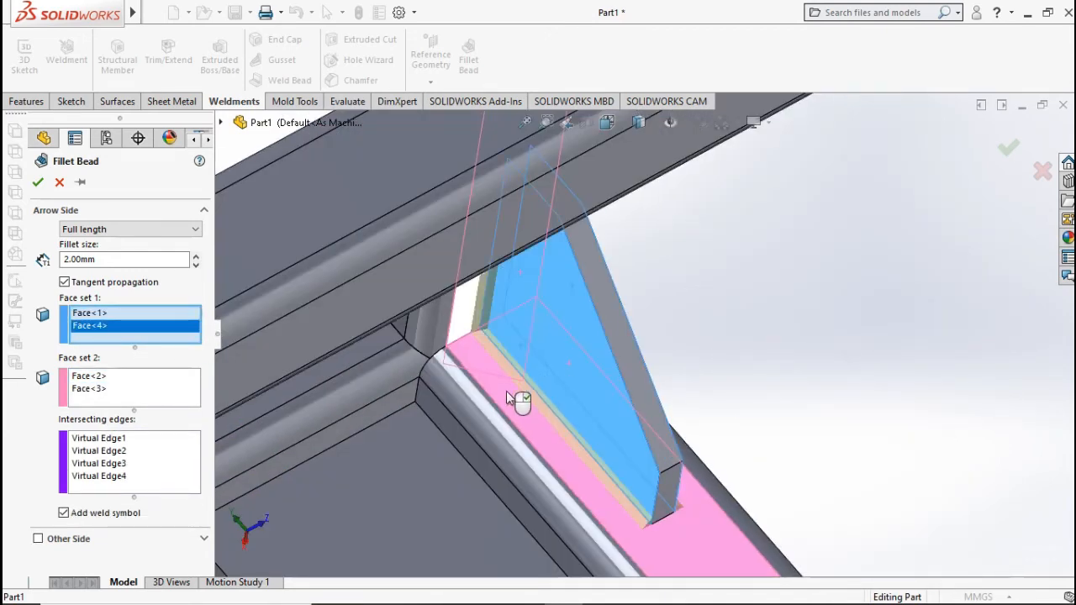
middle_drag(571, 413, 559, 366)
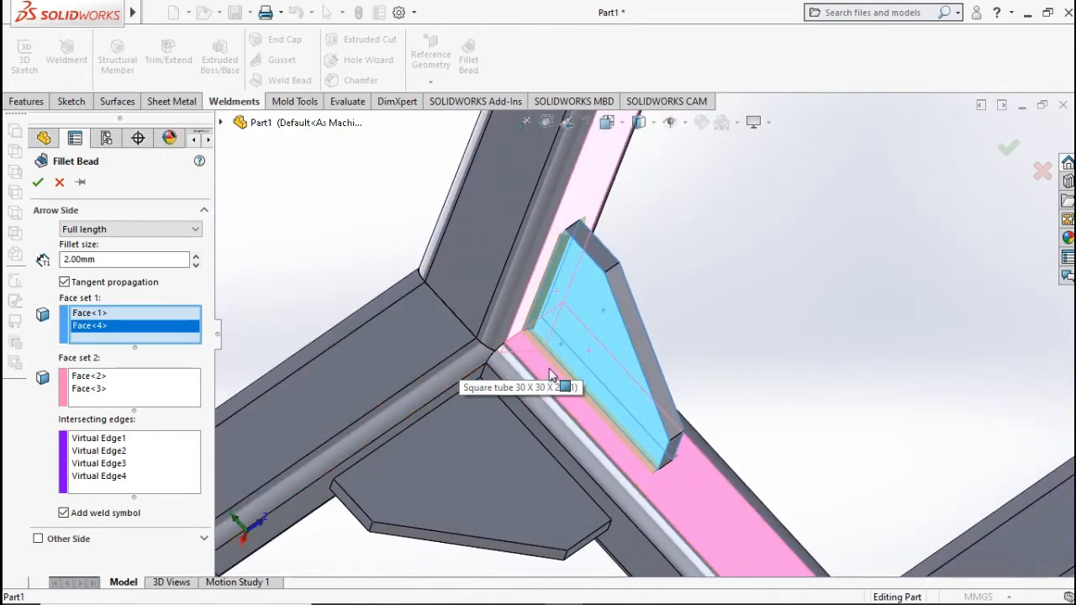
mouse_move(555, 395)
middle_down()
mouse_move(523, 437)
mouse_move(569, 392)
middle_up()
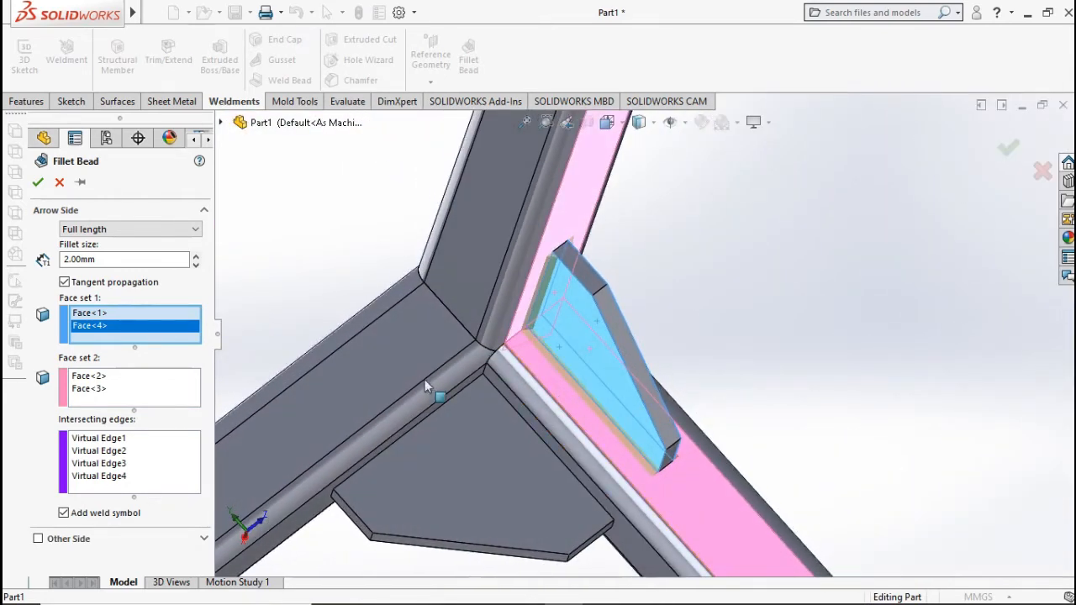
click(110, 389)
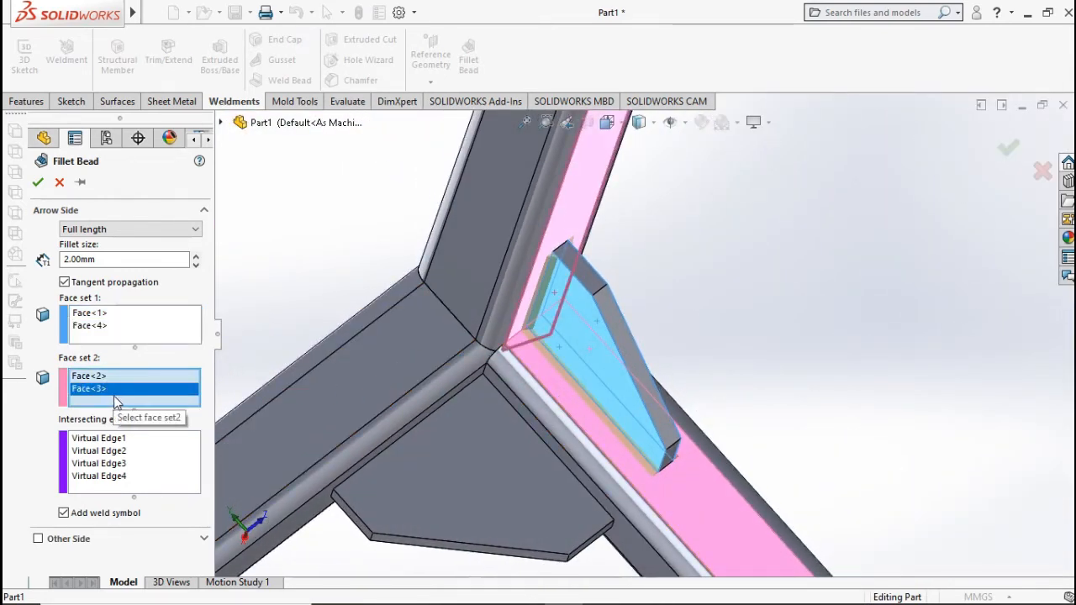
click(131, 328)
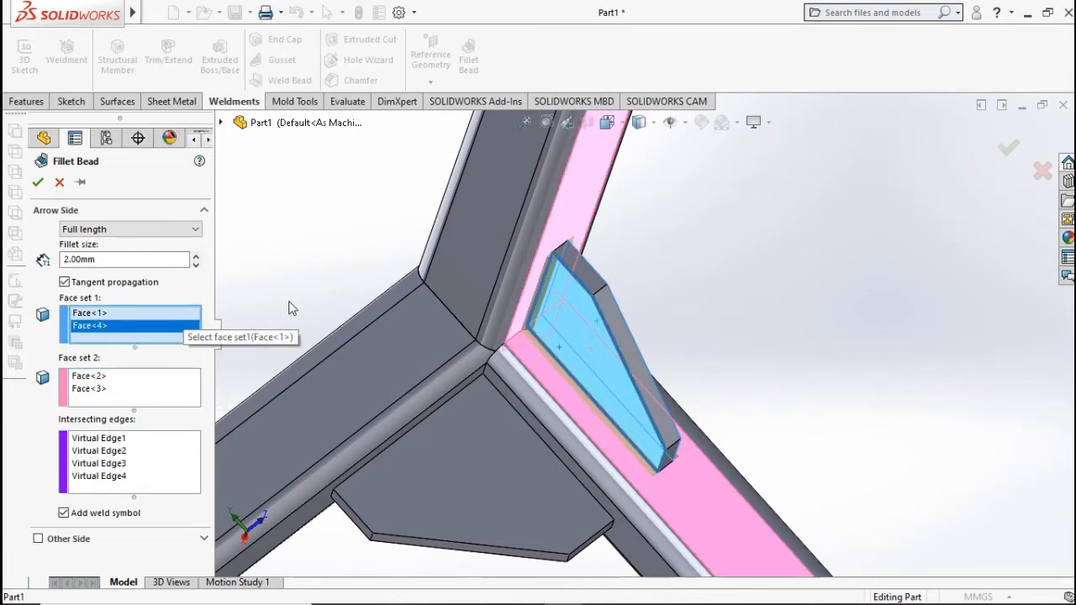
click(36, 183)
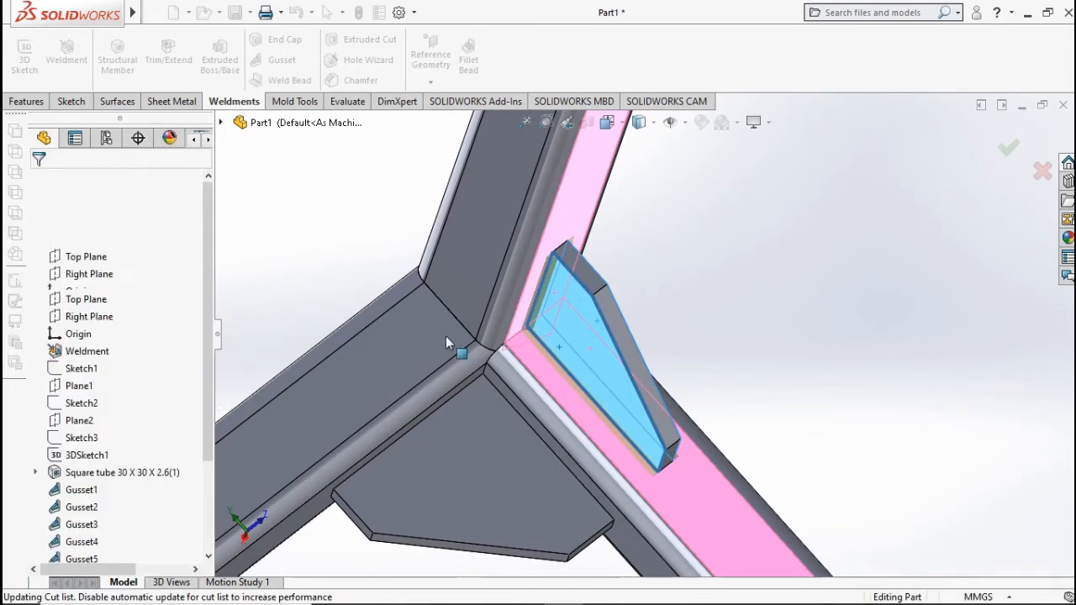
Create a 2 mm full-length fillet bead joining both broad faces of the same corner's second gusset to the adjoining rail and leg faces.
ctrl+middle_drag(467, 371, 478, 267)
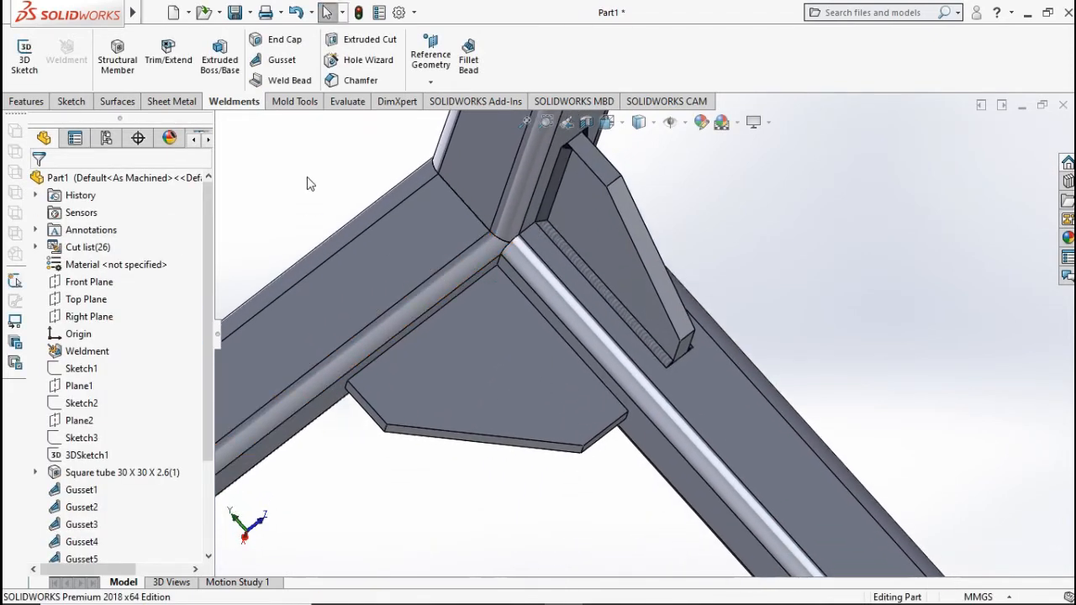
click(281, 61)
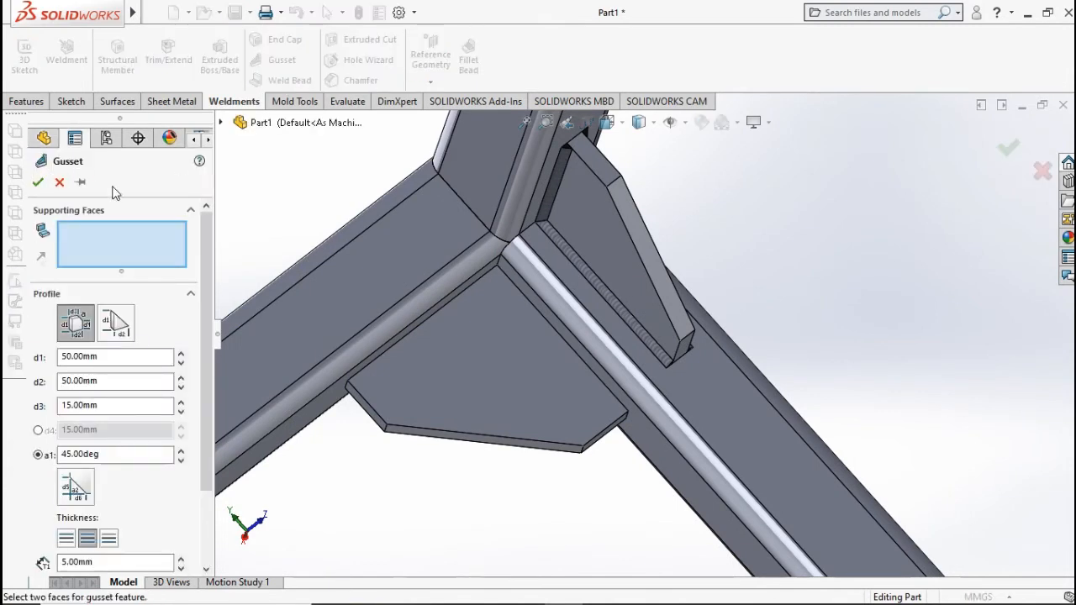
click(60, 182)
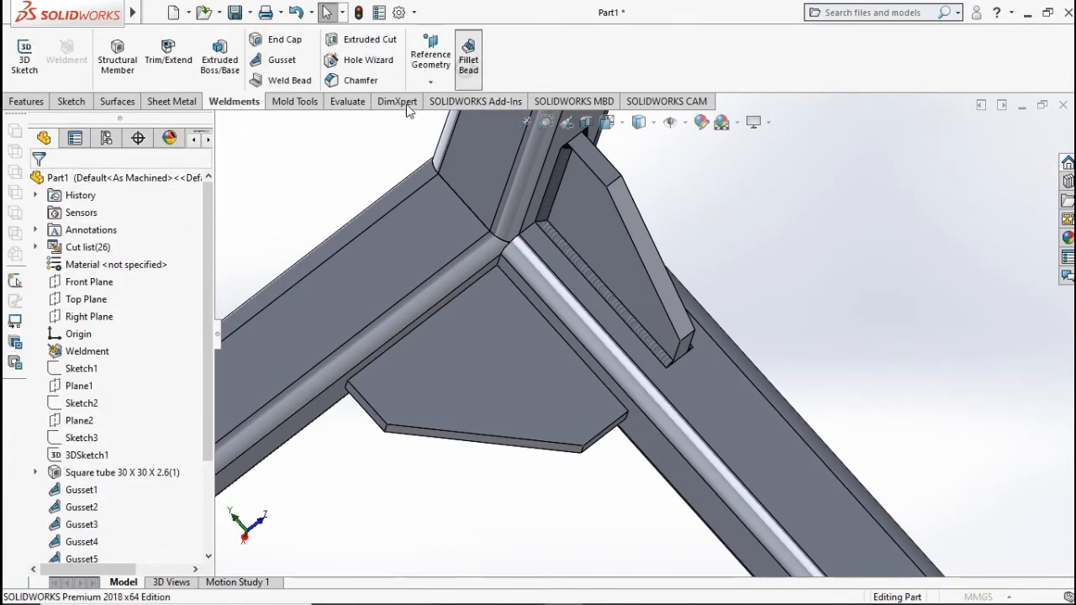
click(468, 58)
click(445, 364)
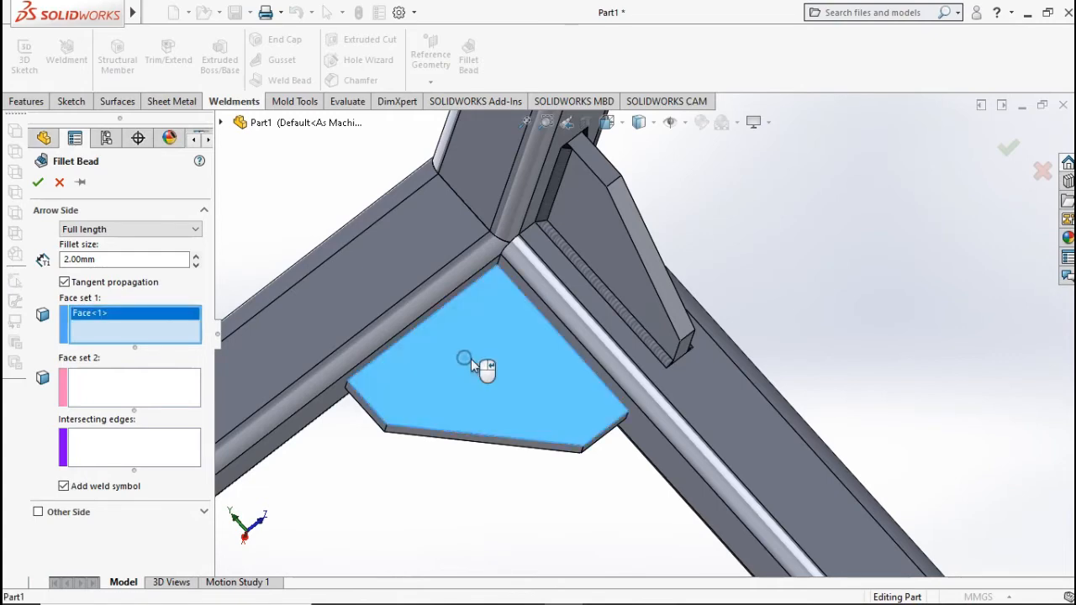
middle_drag(480, 364, 460, 288)
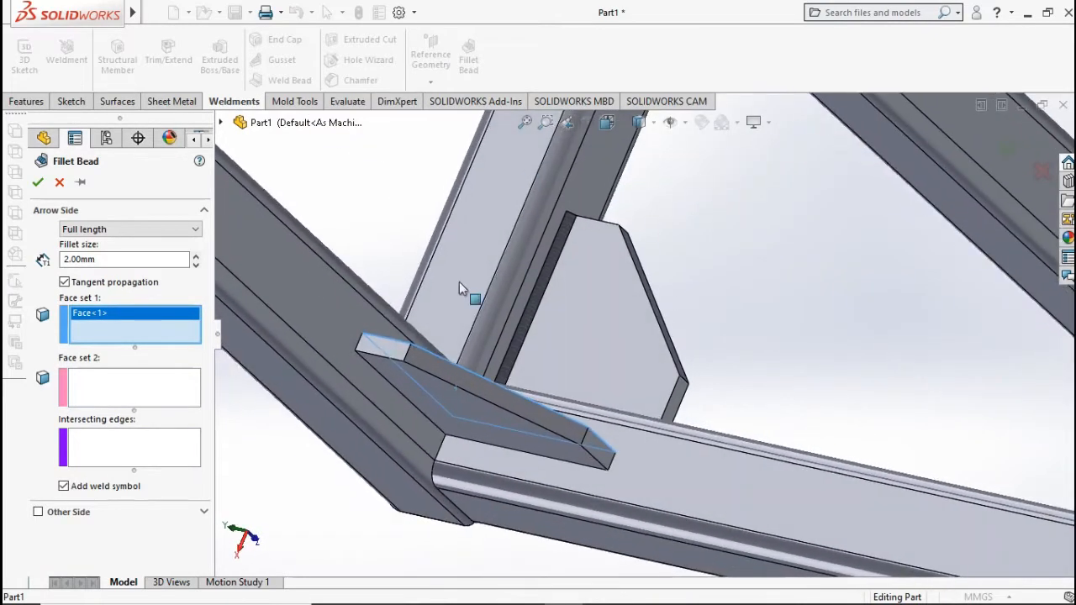
click(448, 402)
click(156, 395)
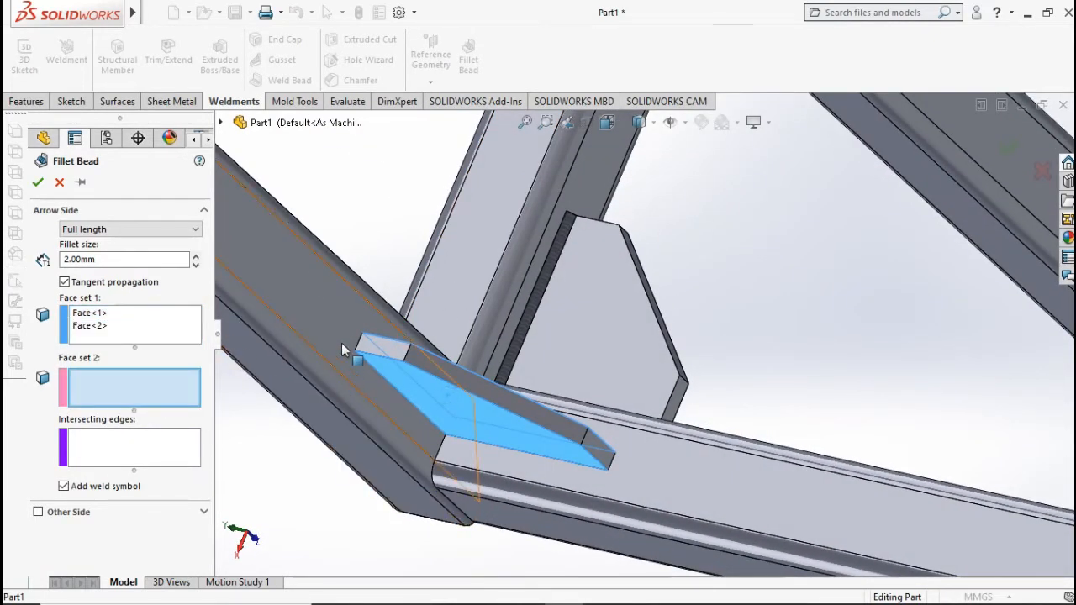
click(701, 501)
click(681, 490)
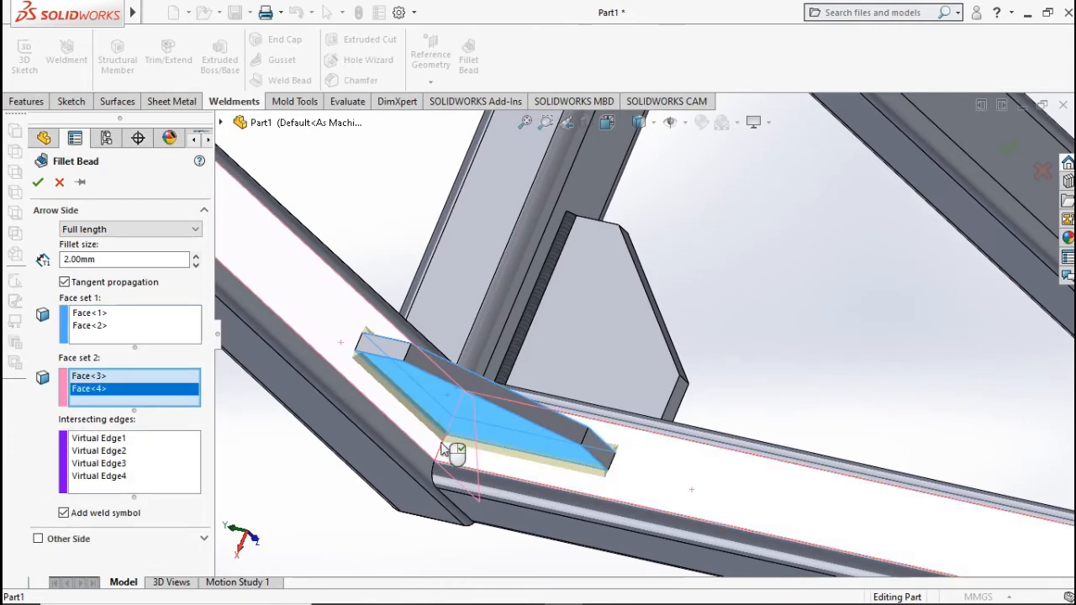
click(37, 181)
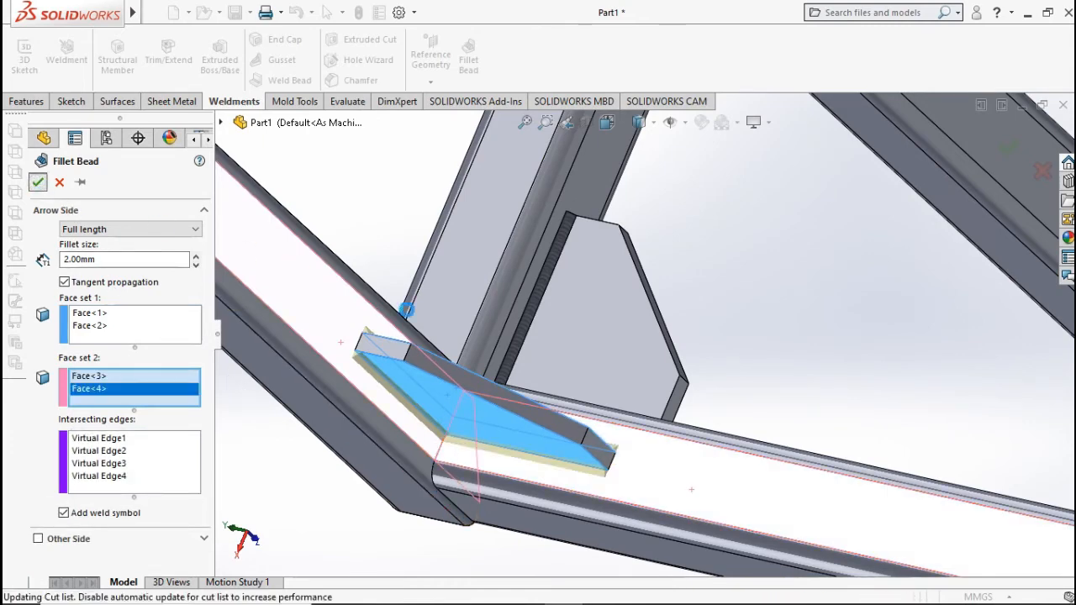
Start a 2 mm full-length fillet bead on an unwelded gusset at the next upper corner, using both broad faces as face set 1.
scroll(569, 344, up, 5)
scroll(569, 344, up, 1)
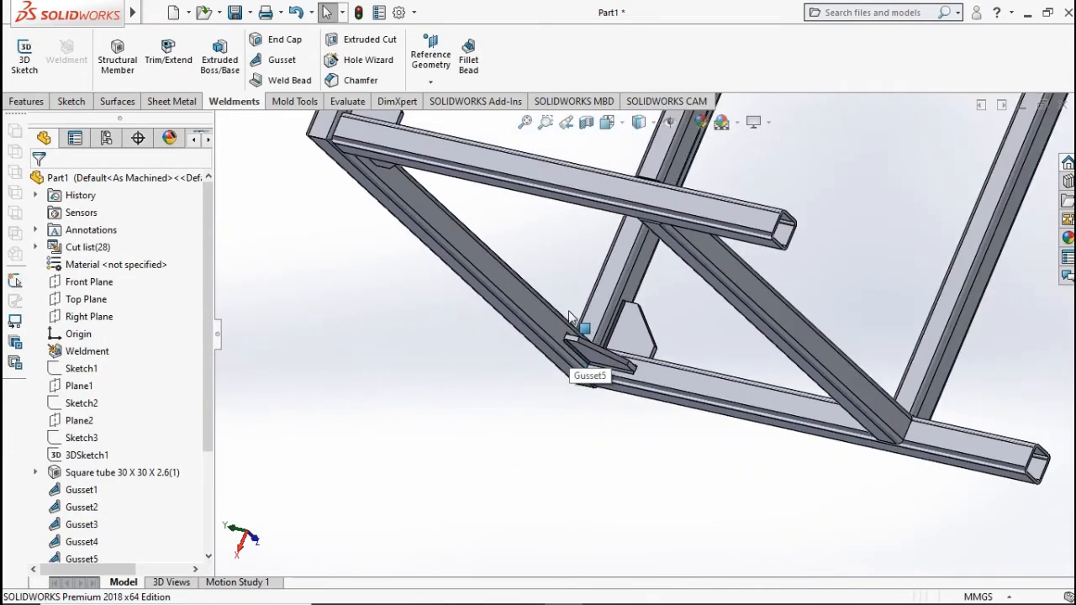
middle_drag(569, 313, 562, 353)
scroll(564, 338, down, 5)
scroll(572, 313, down, 6)
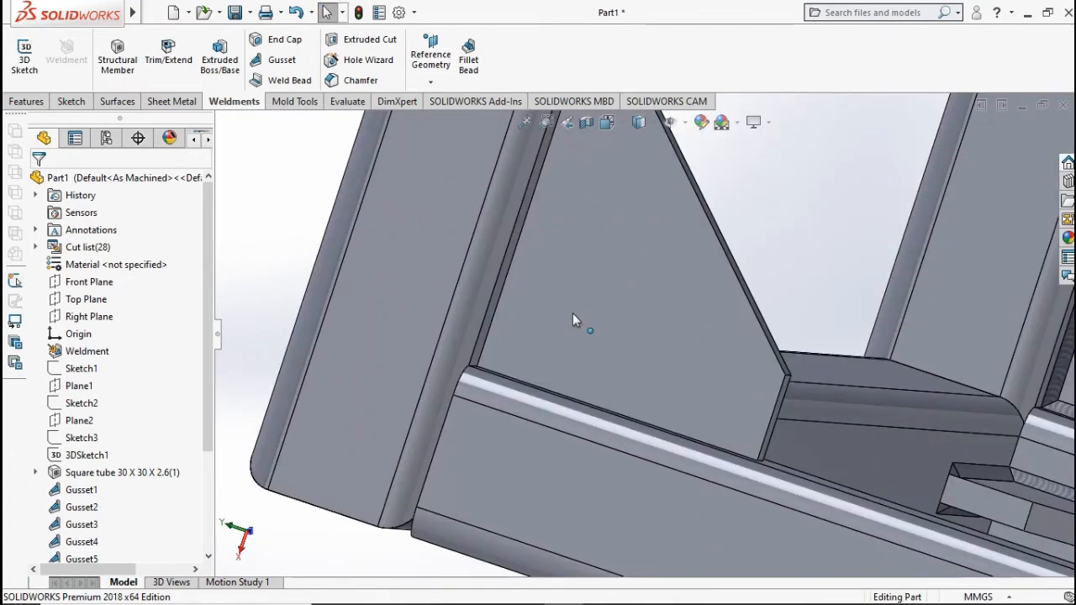
middle_drag(572, 311, 549, 314)
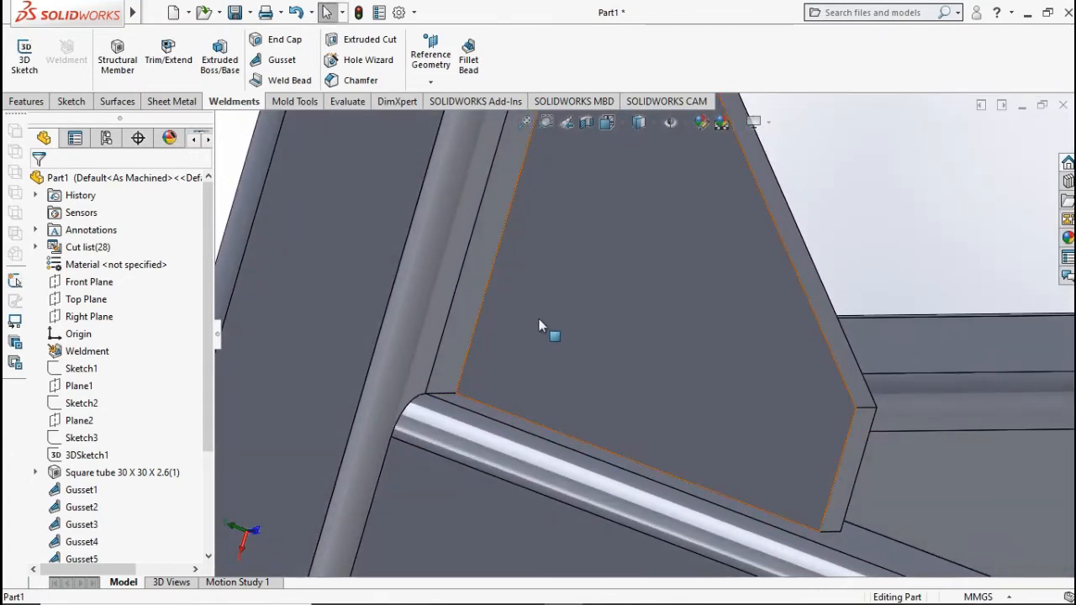
click(469, 60)
click(563, 255)
middle_drag(644, 245, 662, 268)
click(662, 268)
Assign the adjoining rail and leg faces to face set 2 and create the fillet bead on that gusset.
click(155, 394)
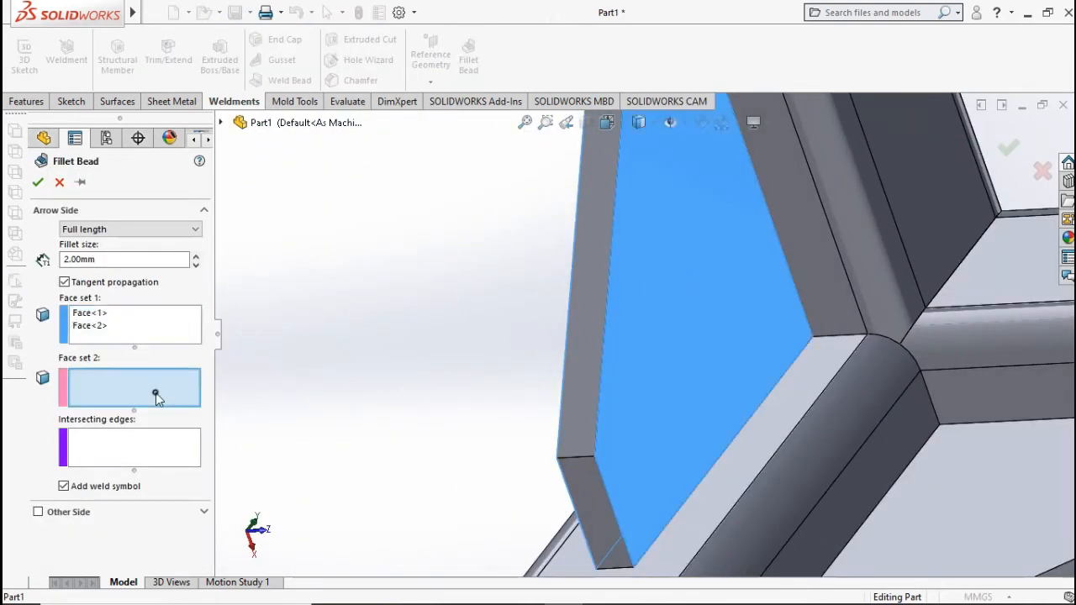
click(813, 349)
middle_drag(659, 311, 757, 294)
click(1005, 149)
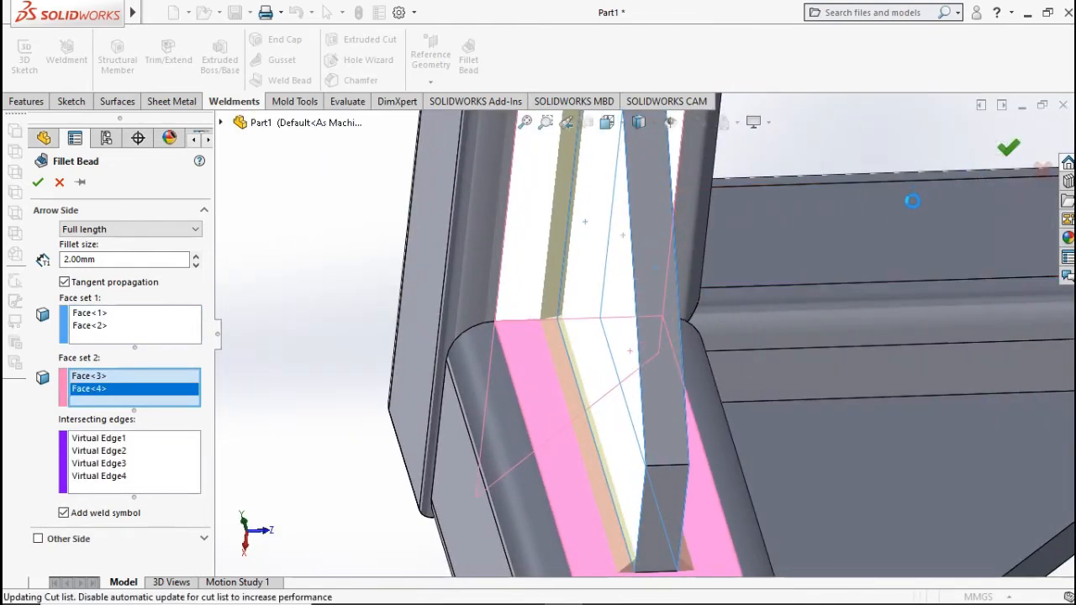
Weld the remaining gusset at this corner with a 2 mm full-length fillet bead between both broad faces and the rail and leg faces.
scroll(897, 259, up, 4)
middle_drag(769, 267, 661, 293)
ctrl+middle_drag(819, 242, 380, 356)
scroll(879, 228, down, 3)
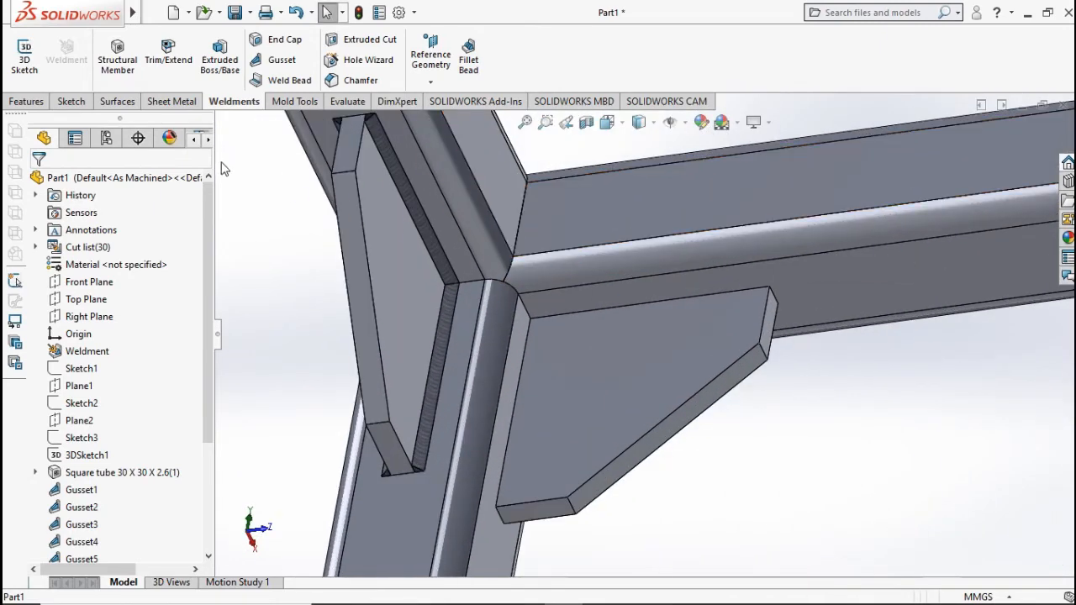
click(469, 61)
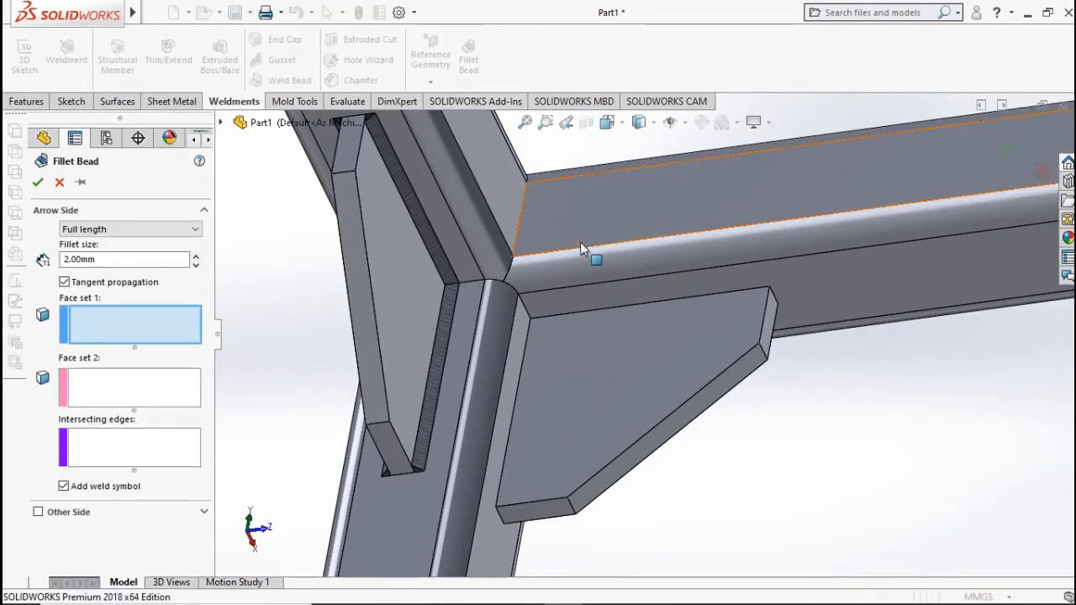
click(572, 353)
middle_drag(641, 364, 636, 262)
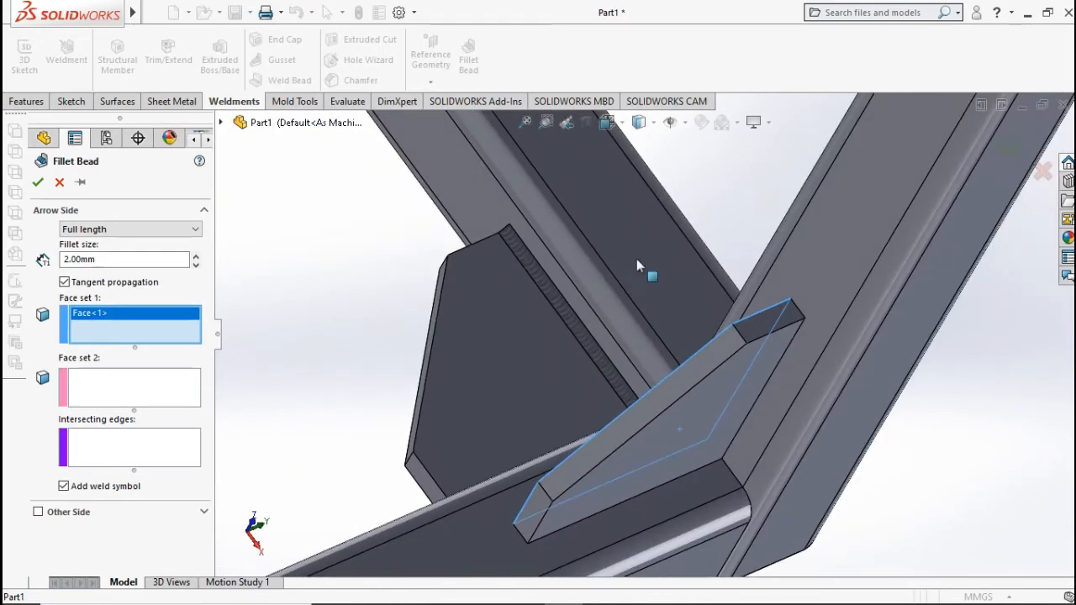
click(698, 425)
click(173, 388)
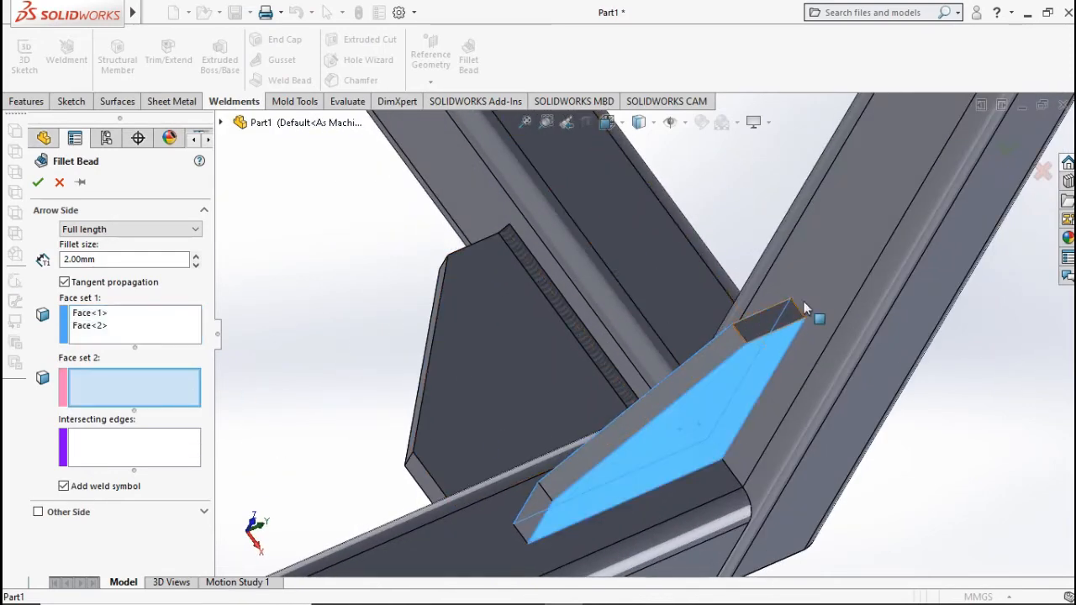
click(794, 360)
click(461, 536)
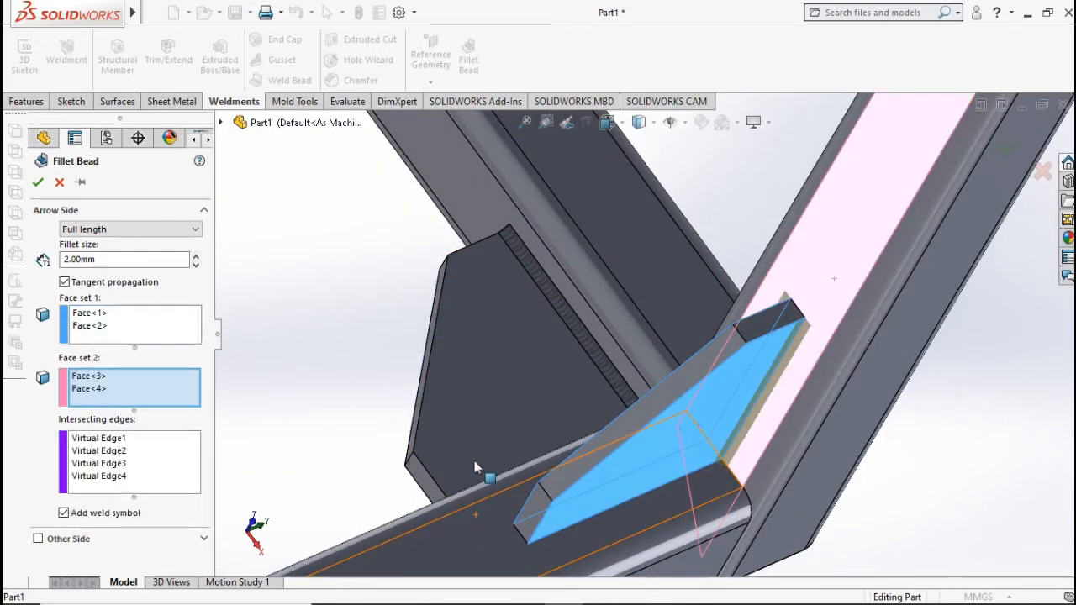
click(37, 184)
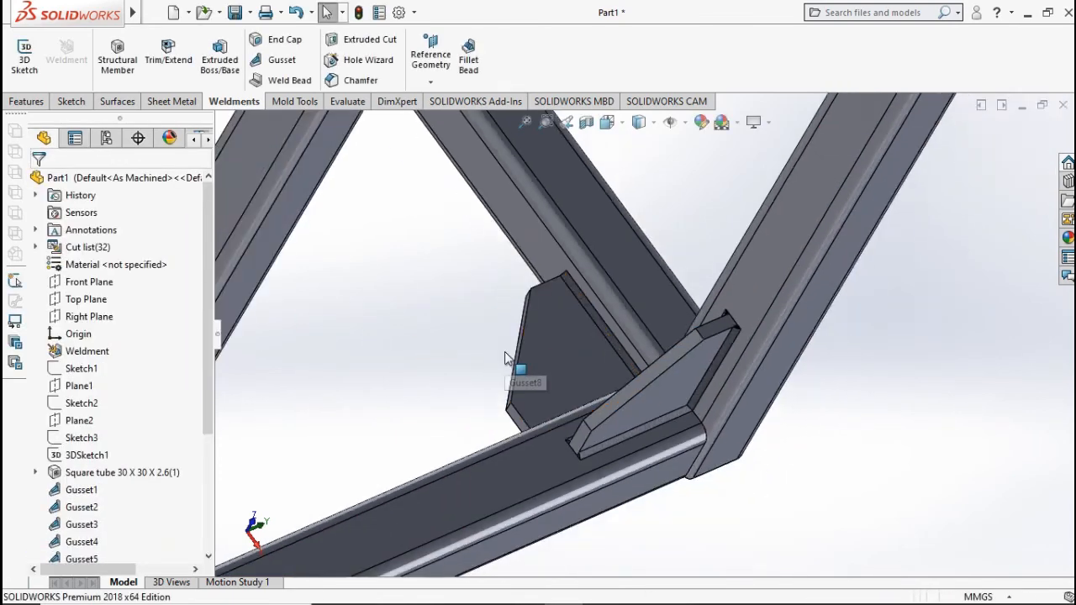
Examine the frame from below and locate the unwelded gussets at the remaining upper corner.
scroll(504, 351, up, 5)
scroll(642, 272, up, 3)
ctrl+middle_drag(642, 272, 444, 400)
scroll(631, 243, down, 4)
middle_drag(544, 324, 642, 373)
scroll(551, 494, up, 3)
scroll(572, 475, down, 4)
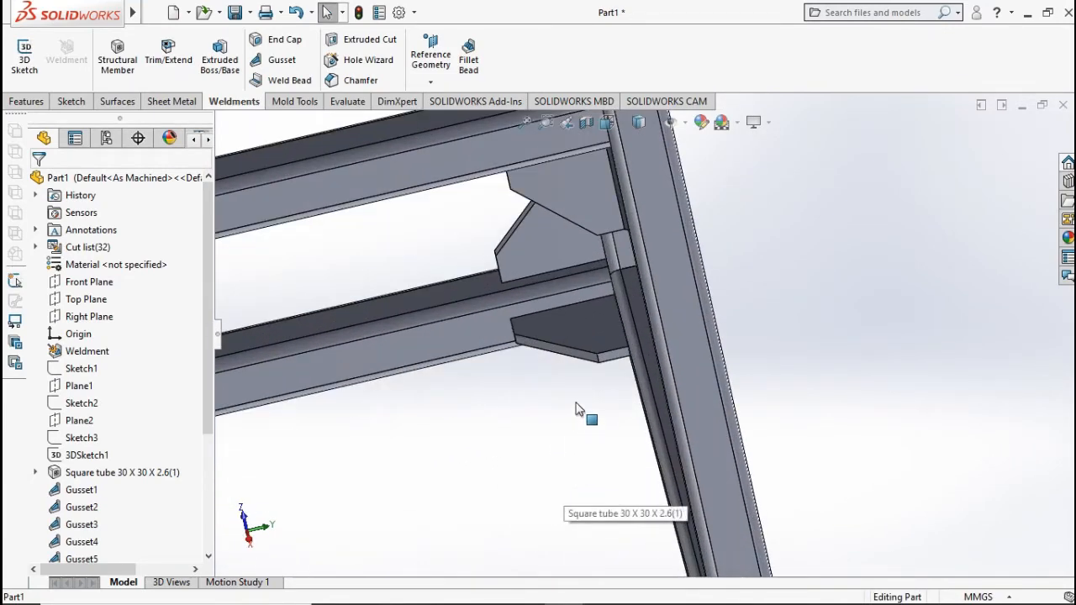
scroll(575, 403, down, 4)
ctrl+middle_drag(576, 346, 657, 505)
ctrl+middle_drag(638, 362, 660, 400)
scroll(651, 437, down, 2)
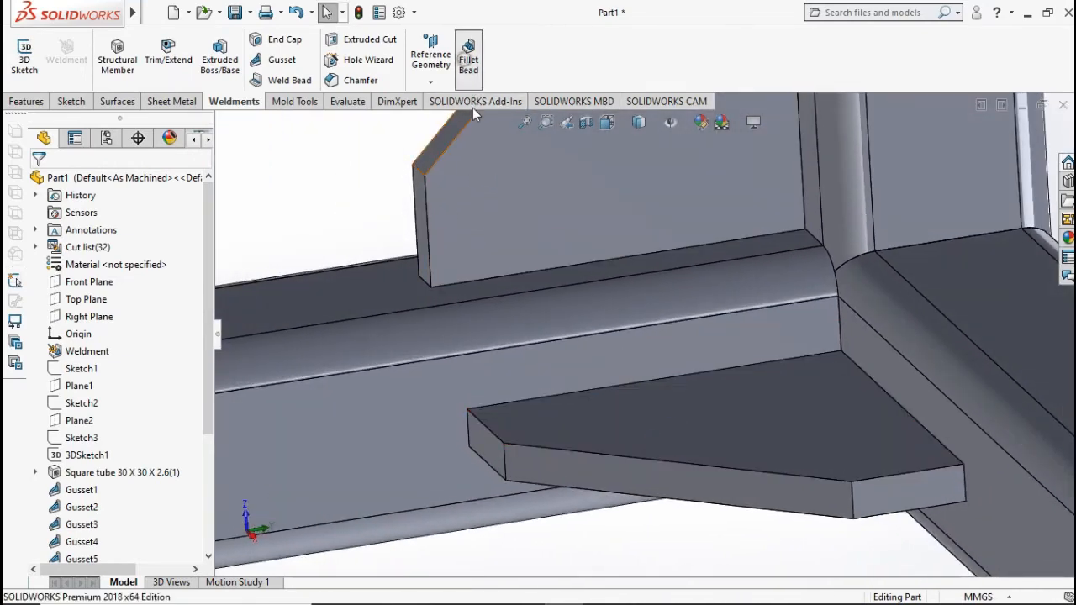
Weld one gusset at the remaining upper corner with a 2 mm full-length fillet bead between both broad faces and the adjoining tube faces.
click(468, 57)
click(763, 423)
middle_drag(742, 440, 761, 280)
click(766, 501)
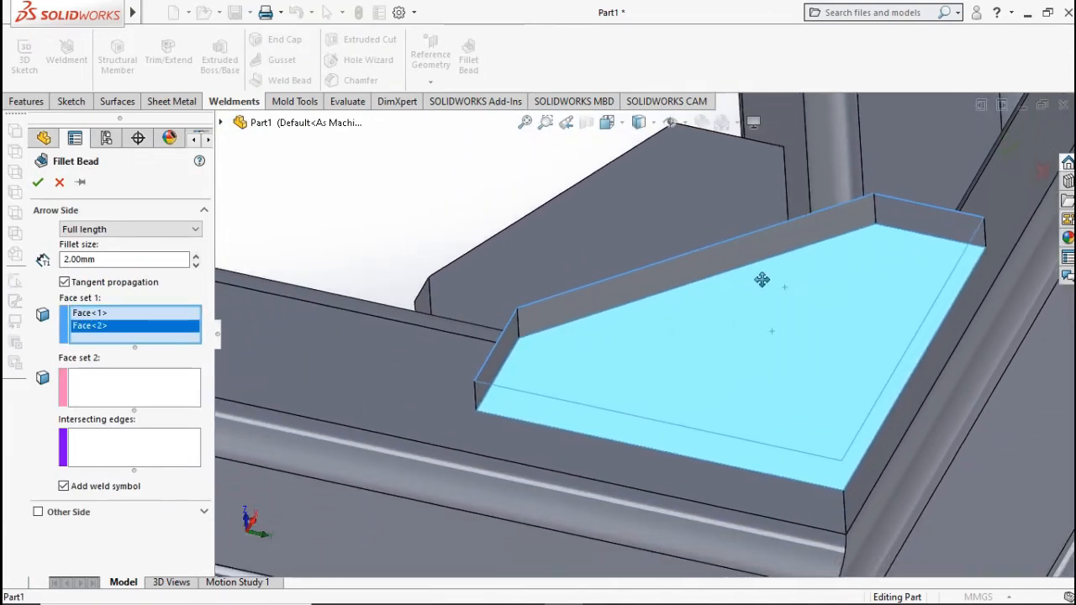
click(172, 388)
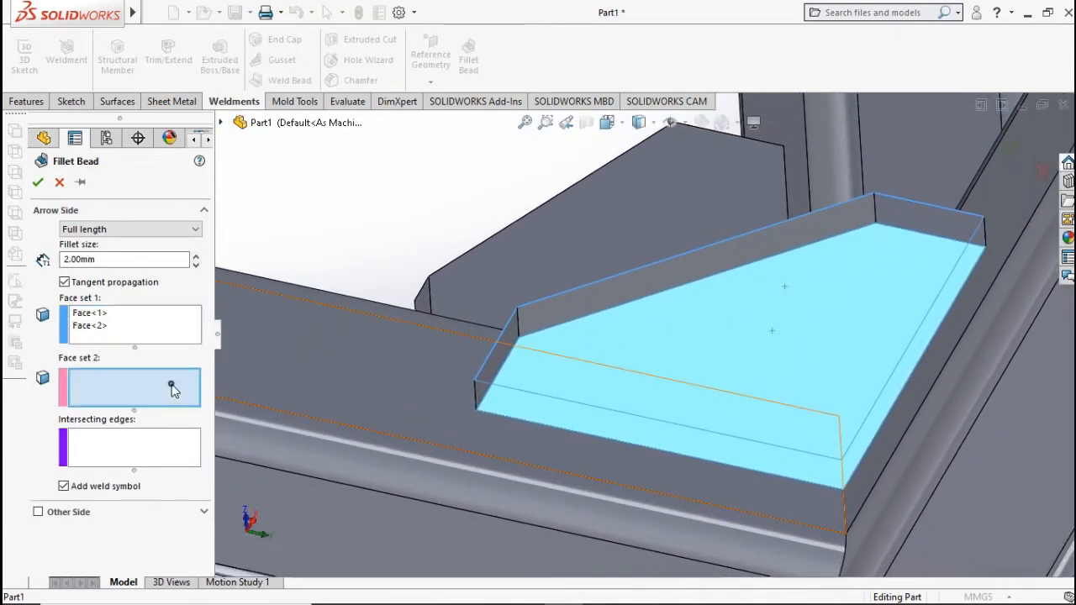
click(463, 389)
middle_drag(619, 408, 820, 428)
click(867, 431)
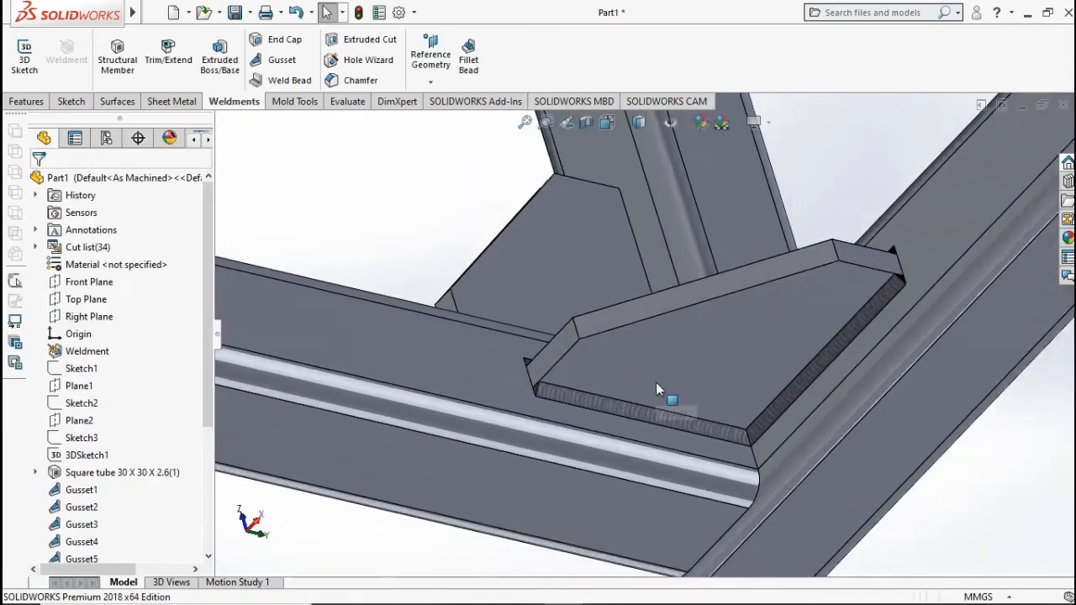
Create a 2 mm full-length fillet bead on the last unwelded gusset, joining both broad faces to the two adjoining tube faces.
middle_drag(782, 408, 765, 435)
scroll(765, 435, down, 5)
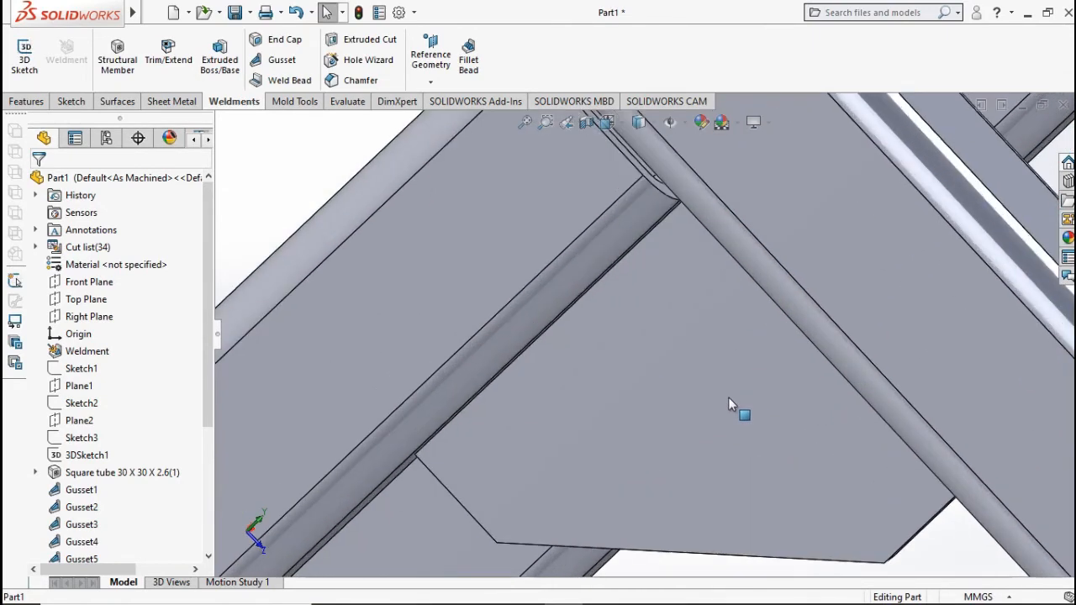
middle_drag(724, 395, 730, 287)
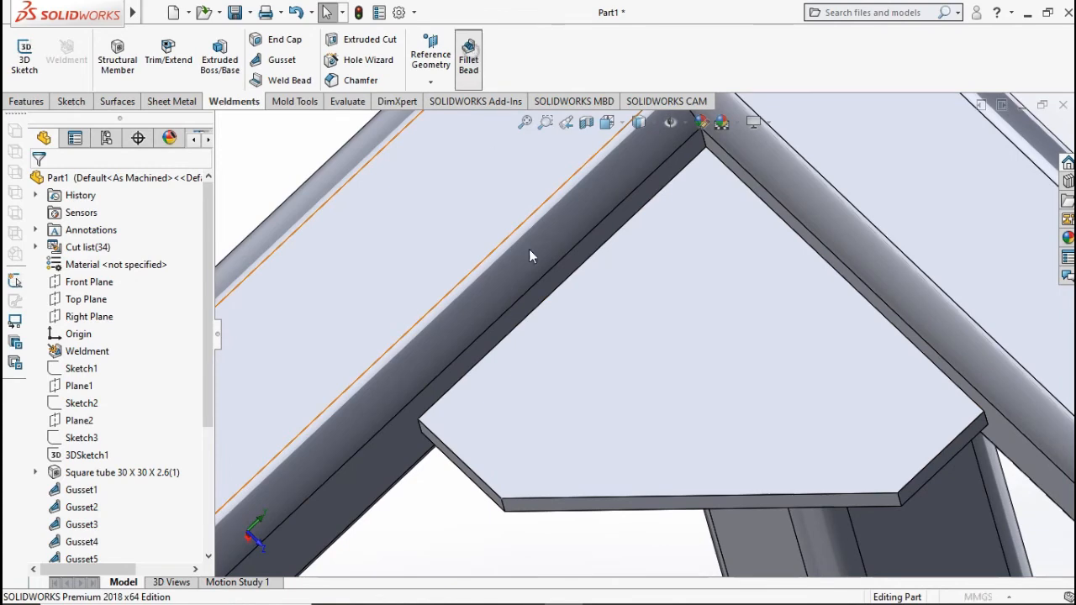
click(632, 331)
middle_drag(668, 408, 687, 194)
click(678, 458)
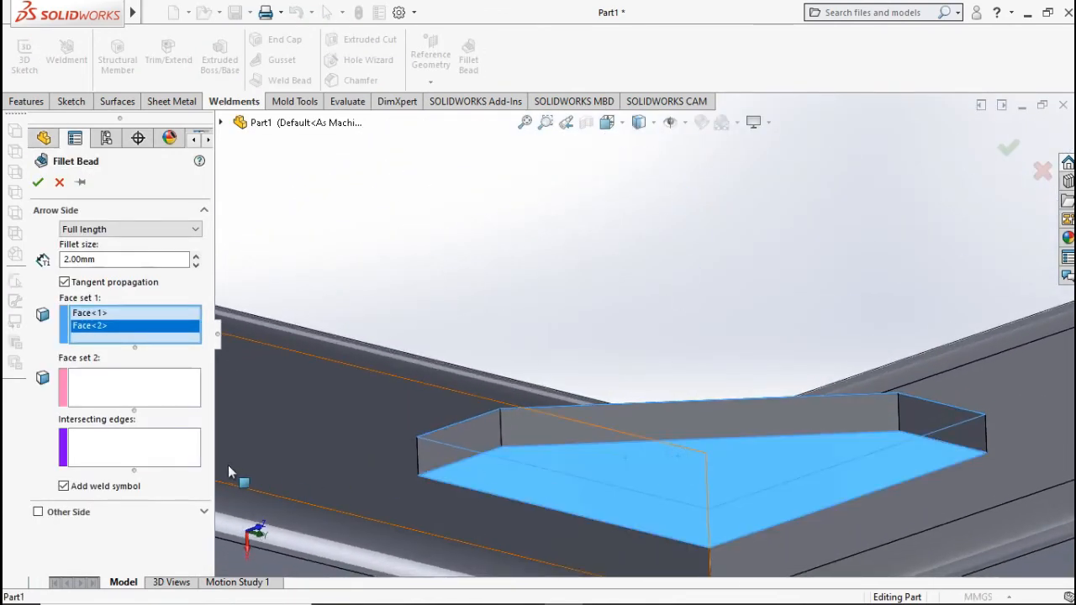
click(130, 389)
click(299, 431)
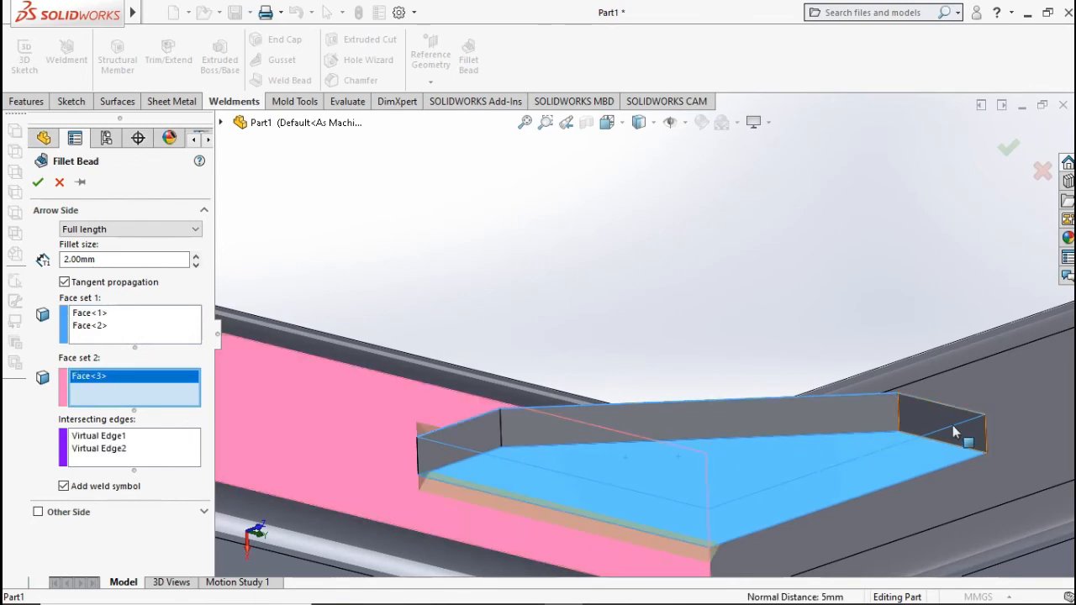
click(1017, 393)
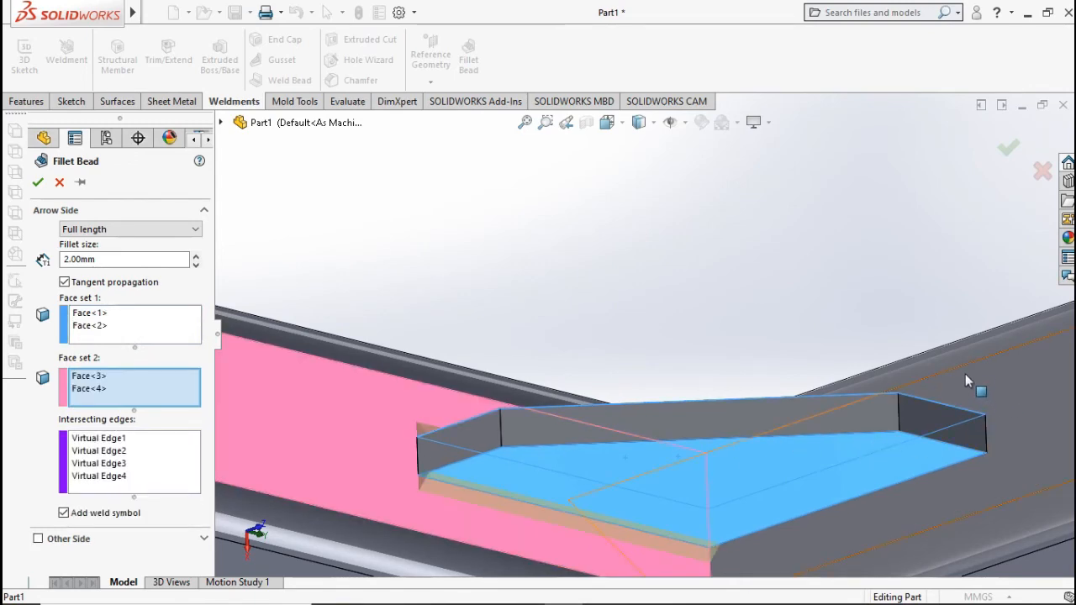
click(997, 151)
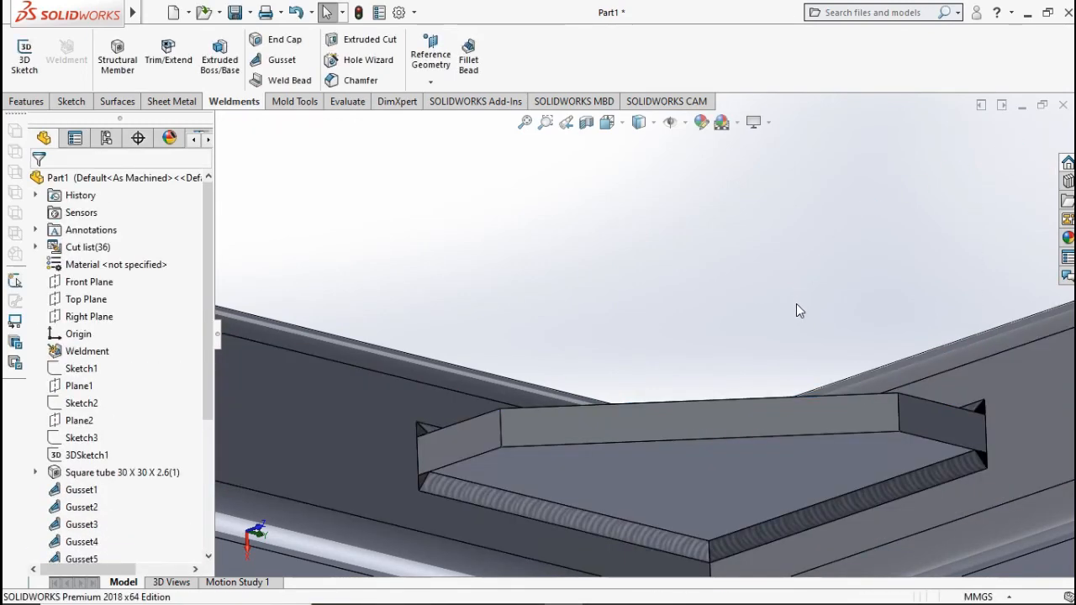
Examine the gussets around the frame's corners and return to an isometric view of the whole table.
scroll(796, 307, up, 6)
scroll(791, 334, up, 2)
scroll(797, 153, down, 3)
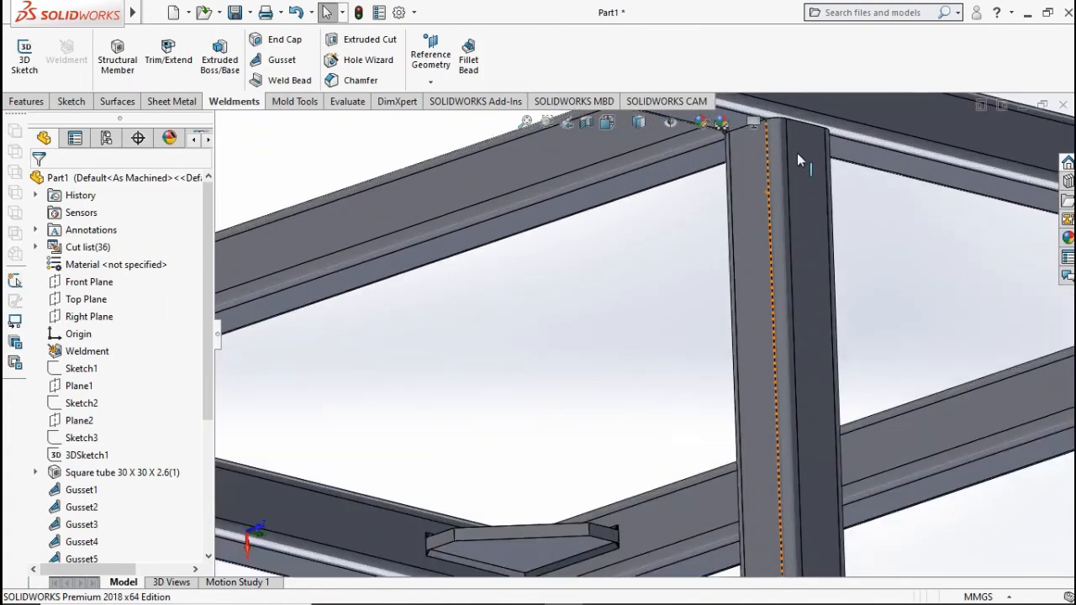
scroll(799, 160, up, 6)
scroll(884, 334, down, 3)
scroll(909, 350, down, 4)
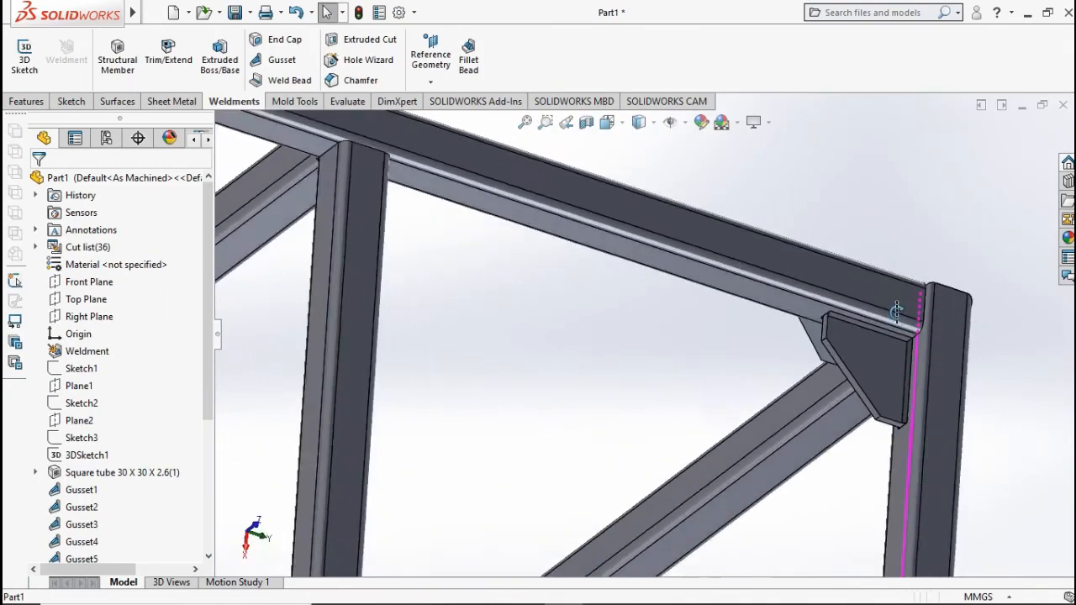
middle_drag(909, 350, 900, 492)
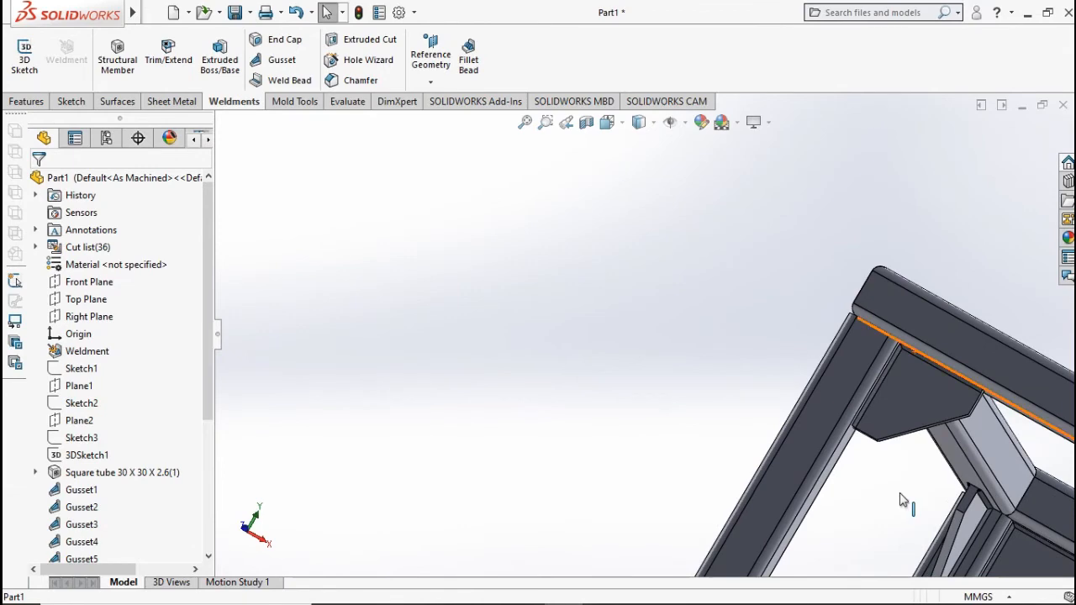
key(ctrl+7)
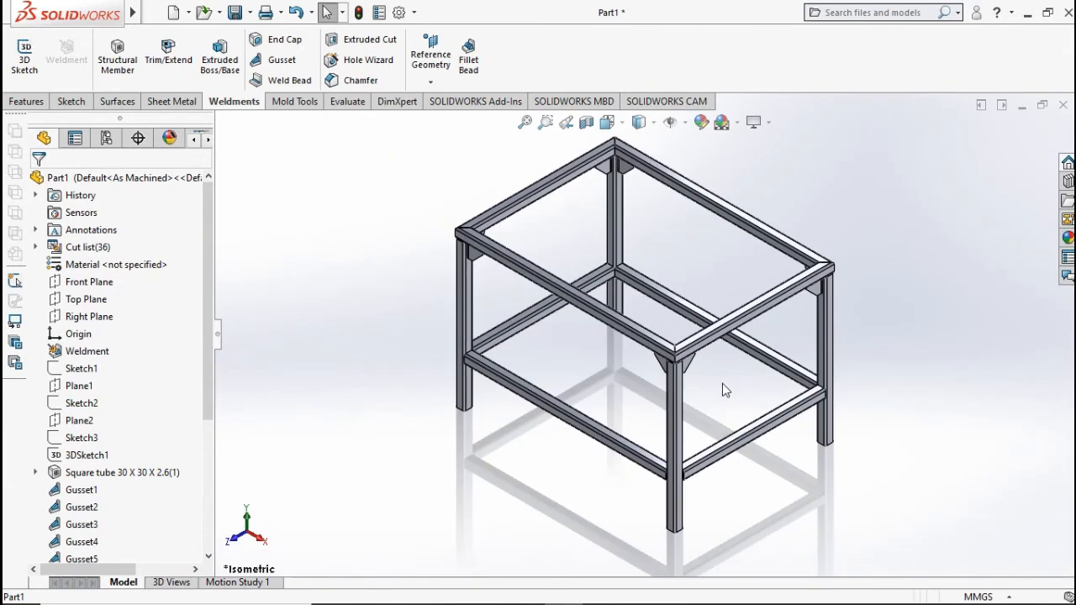
scroll(722, 383, down, 3)
scroll(734, 425, up, 3)
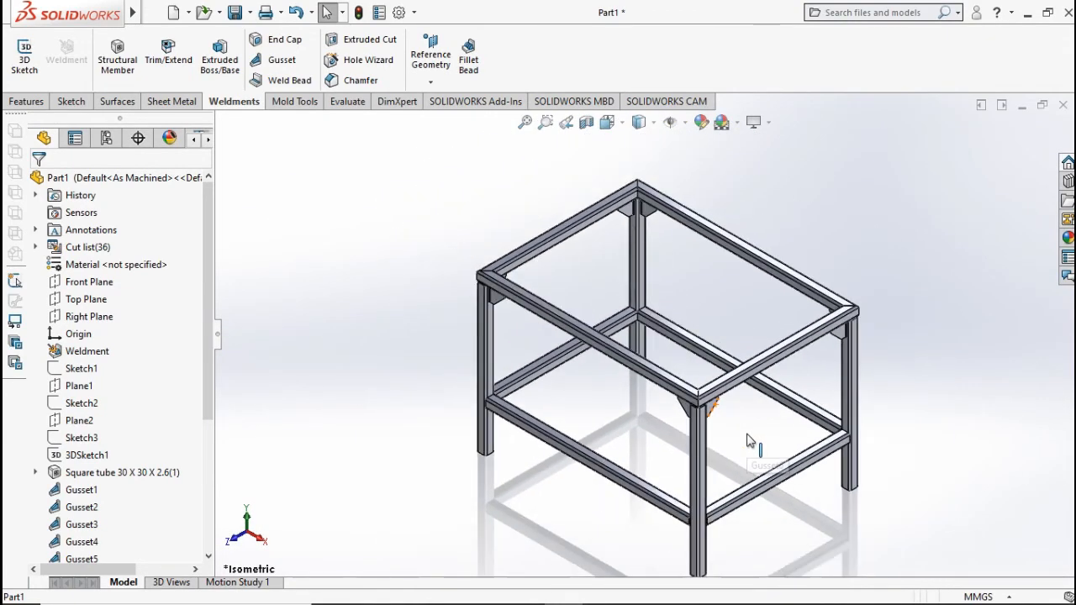
ctrl+middle_drag(746, 427, 742, 414)
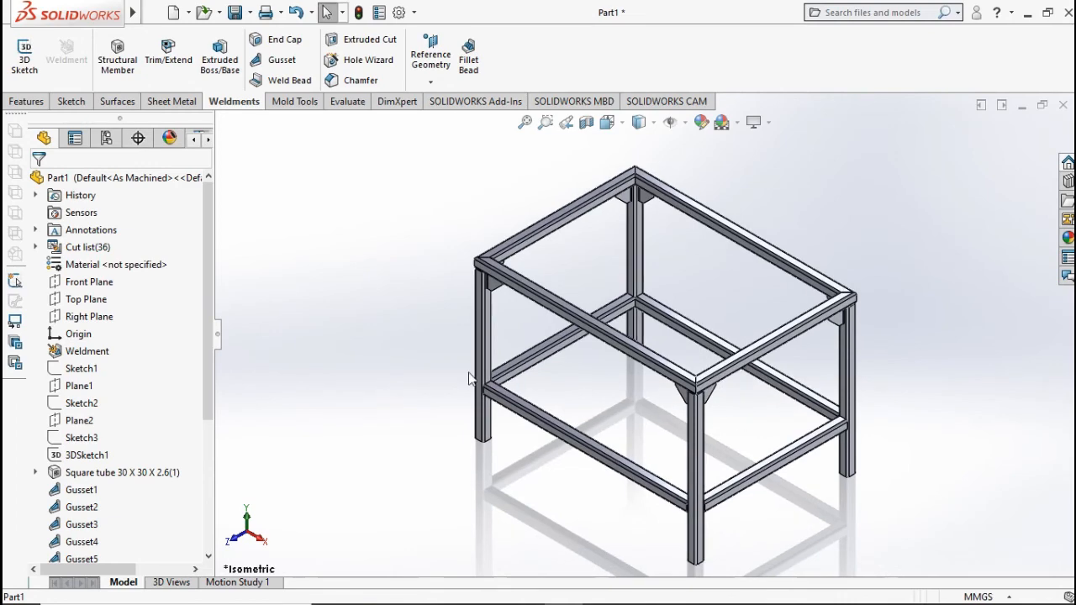
Edit the whole part's appearance and try brushed steel from the metal library's steel finishes.
click(117, 179)
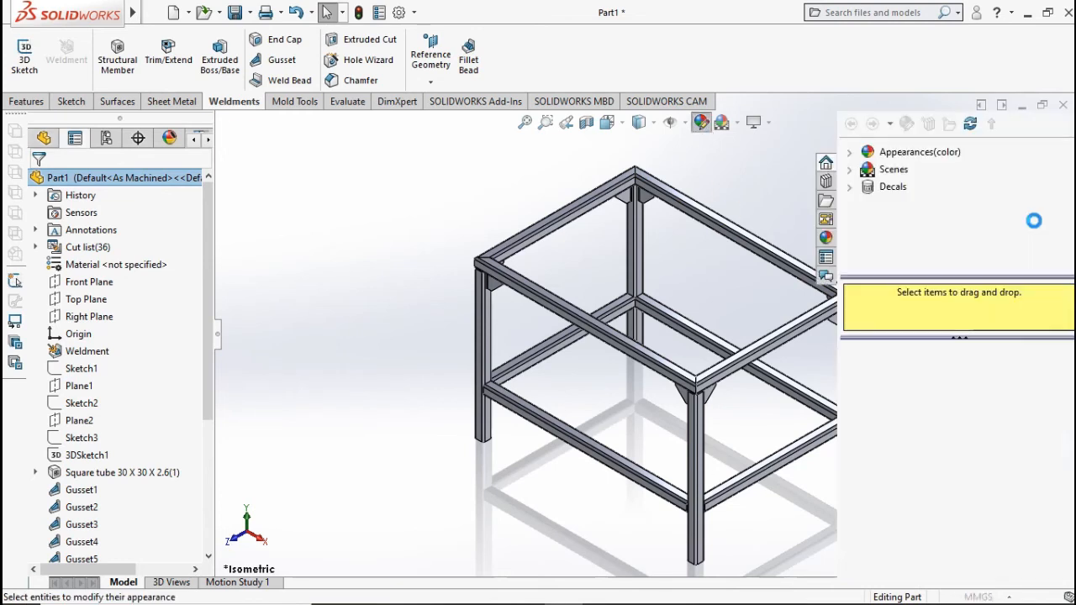
click(848, 152)
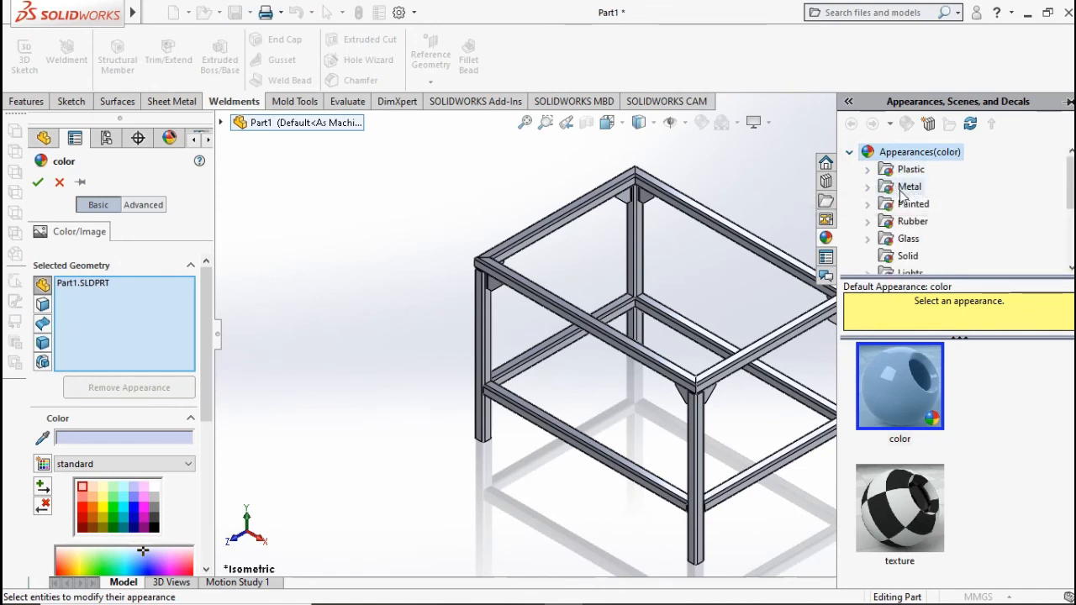
click(868, 187)
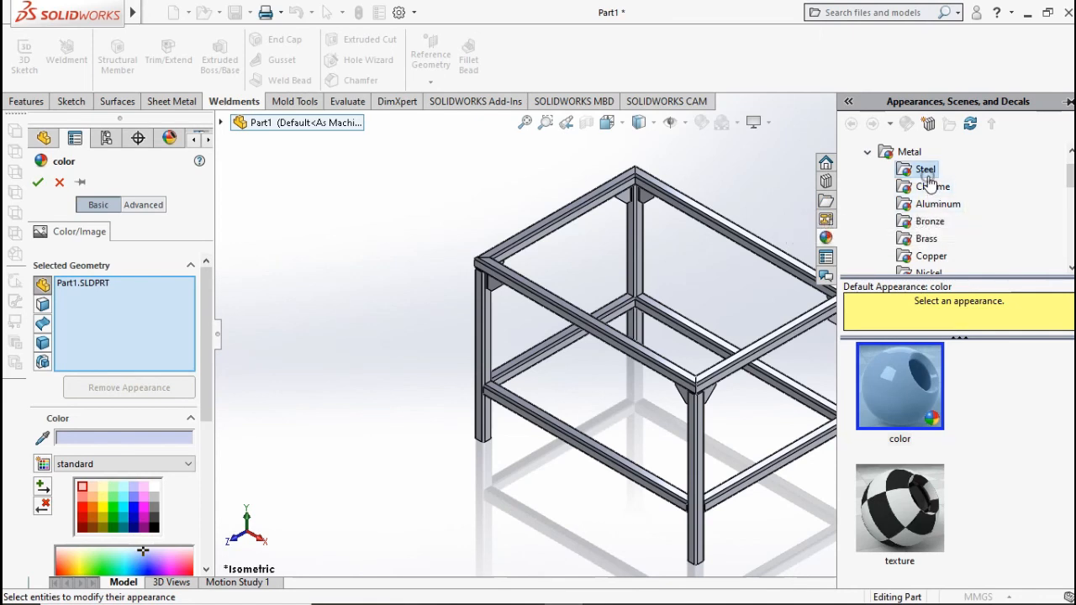
click(928, 175)
scroll(915, 396, down, 2)
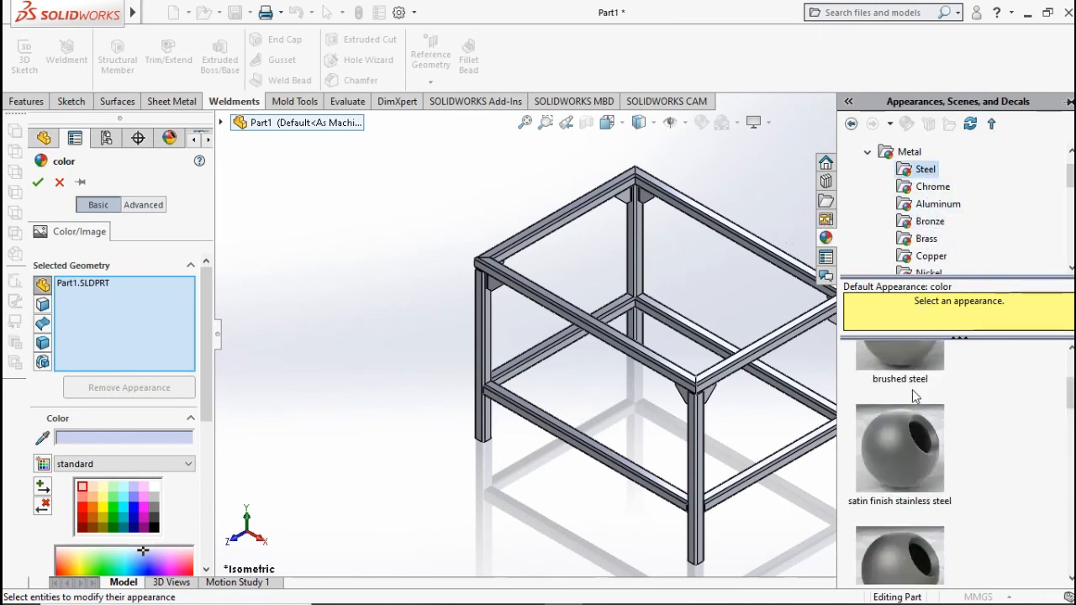
click(914, 370)
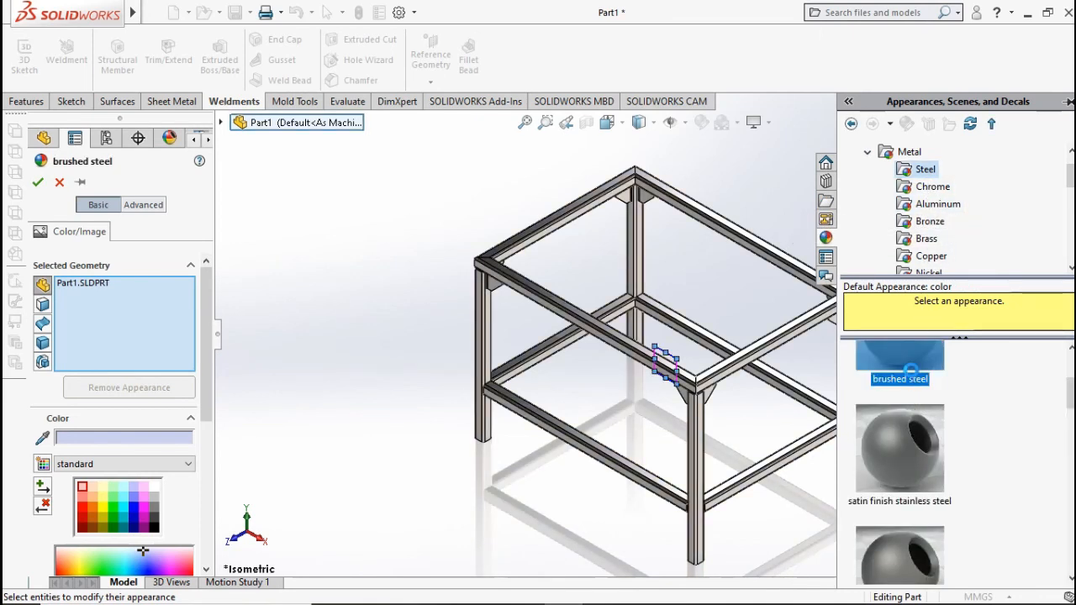
mouse_move(912, 430)
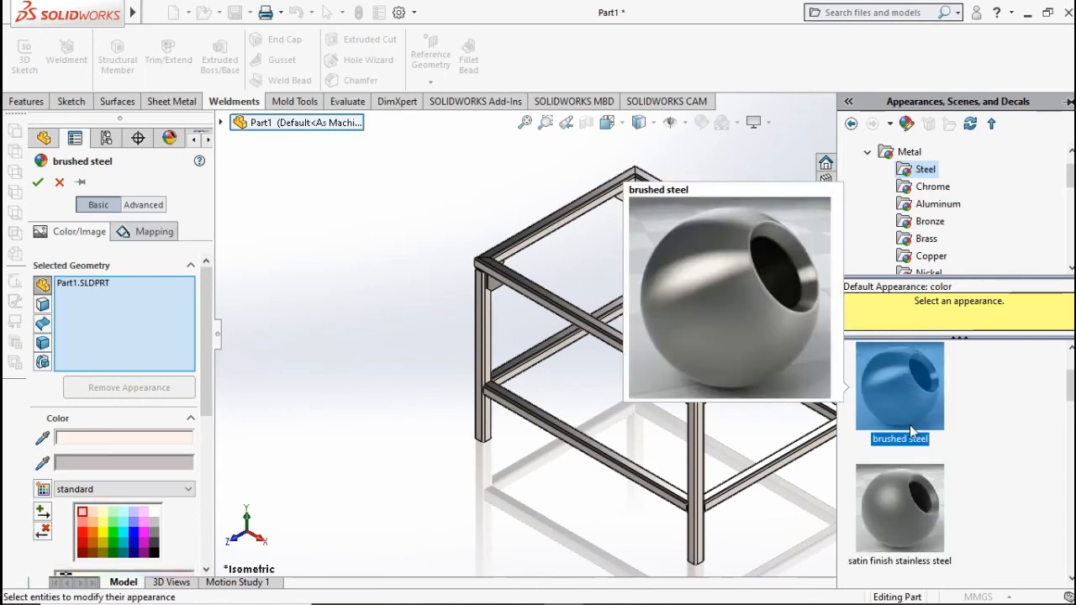
Change the whole part's appearance to burnished steel and accept it.
scroll(916, 432, down, 2)
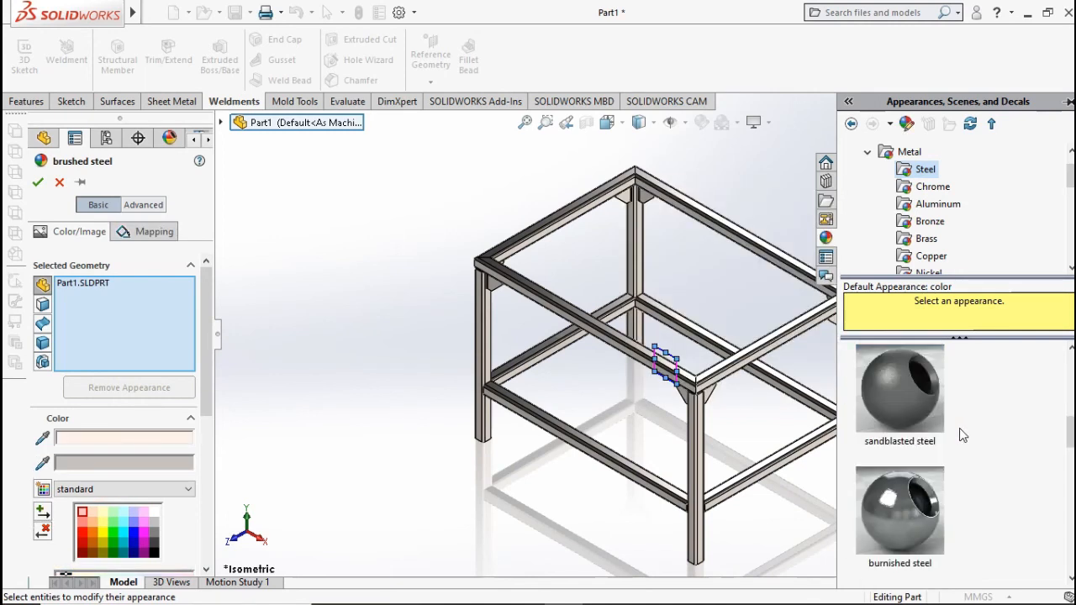
click(893, 504)
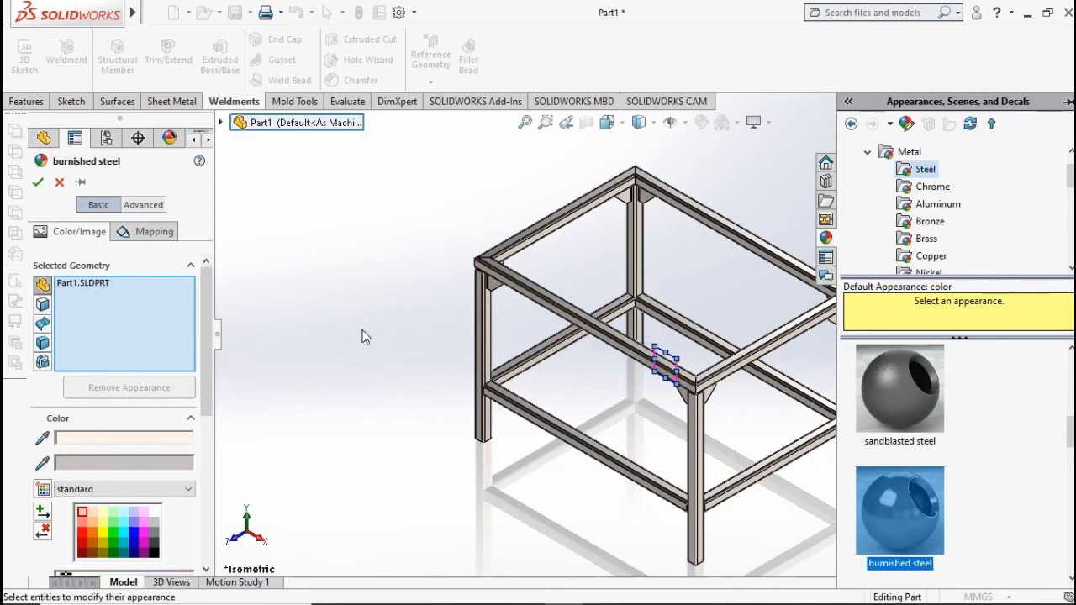
click(36, 182)
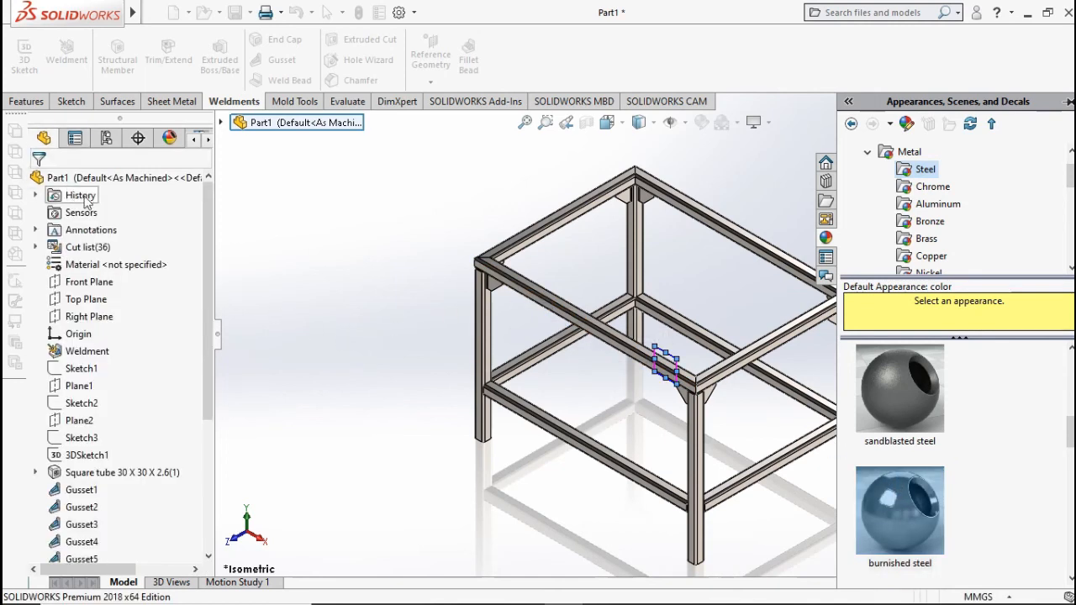